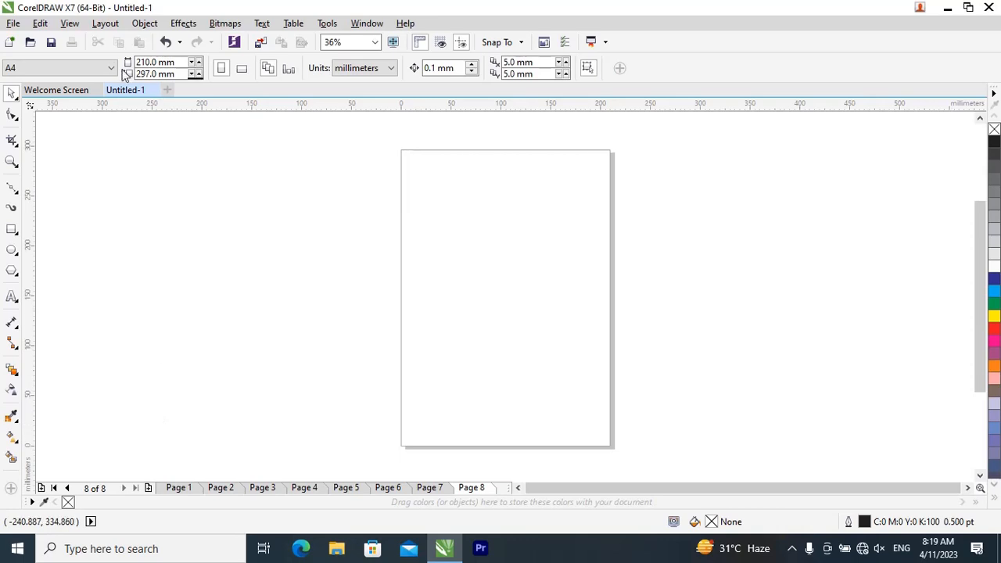
# Step: Insert page numbers on all pages of the eight-page document
pyautogui.click(105, 23)
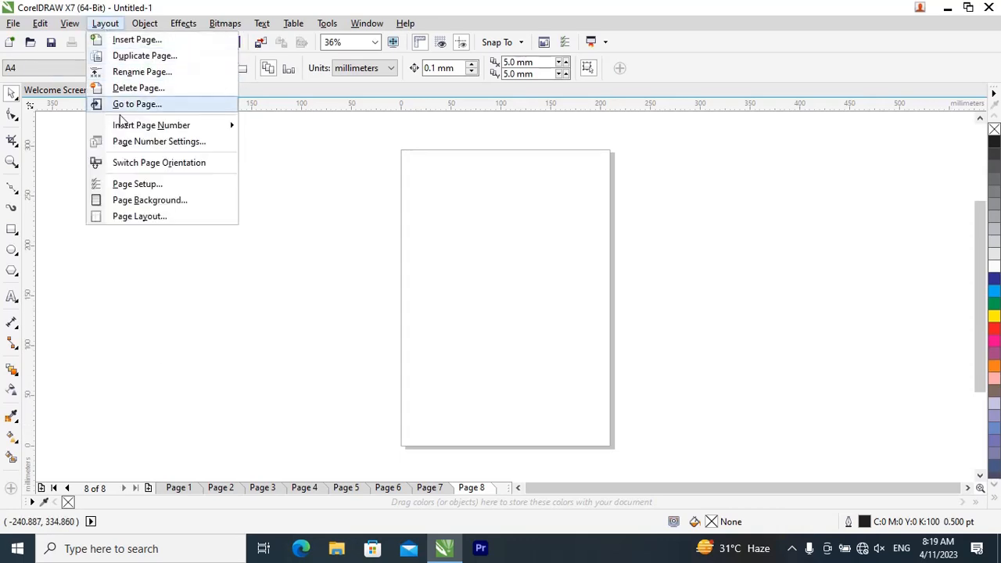
pyautogui.moveTo(149, 125)
pyautogui.click(268, 151)
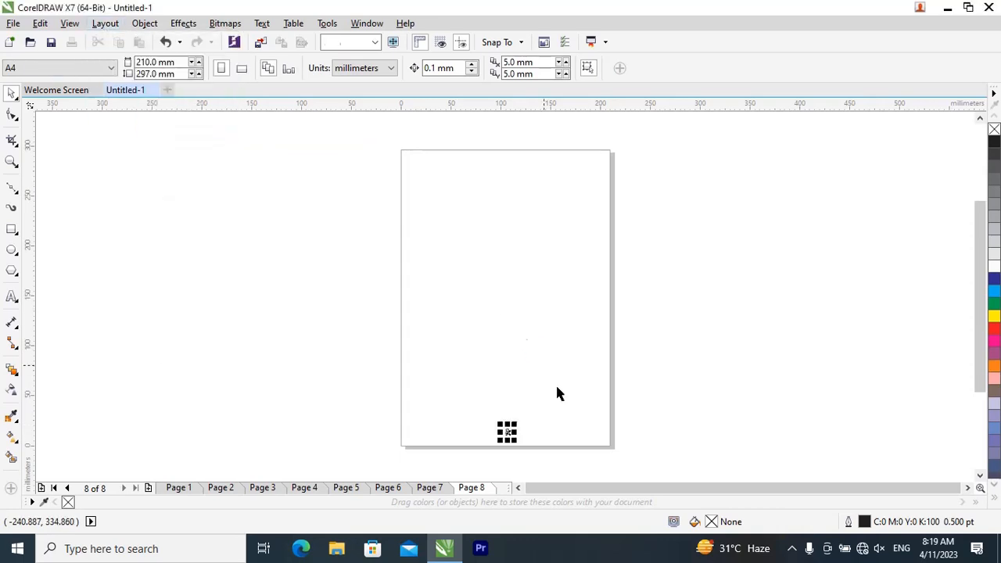
# Step: Check the page number at the foot of each page, going from page 7 back to page 1
pyautogui.click(434, 491)
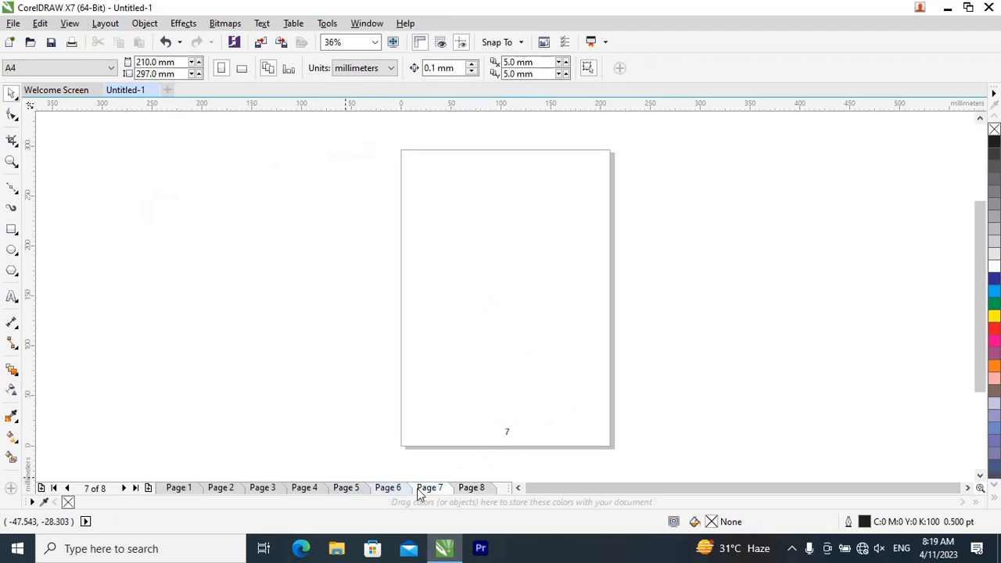
pyautogui.click(395, 491)
pyautogui.click(350, 490)
pyautogui.click(311, 489)
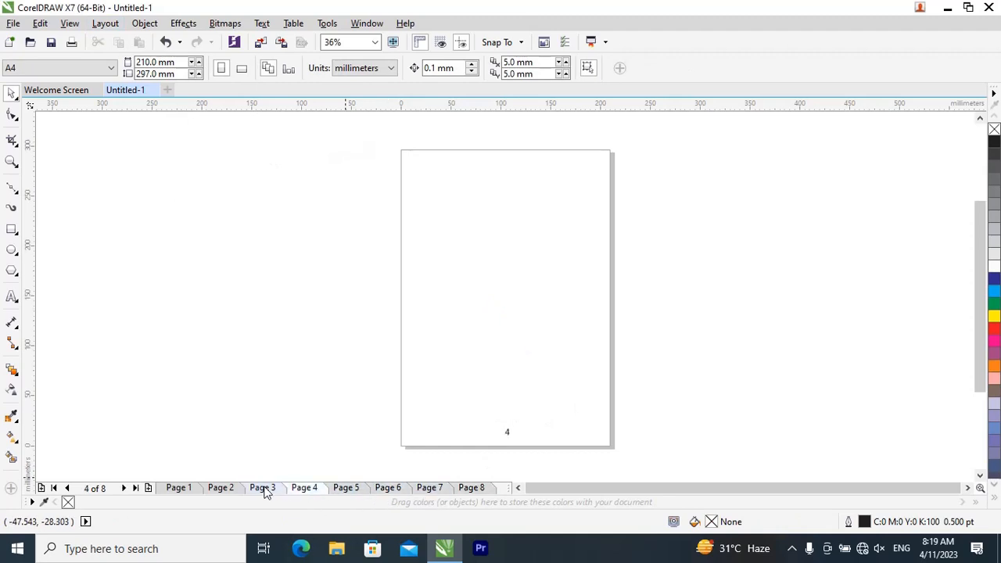
pyautogui.click(264, 490)
pyautogui.click(226, 489)
pyautogui.click(186, 490)
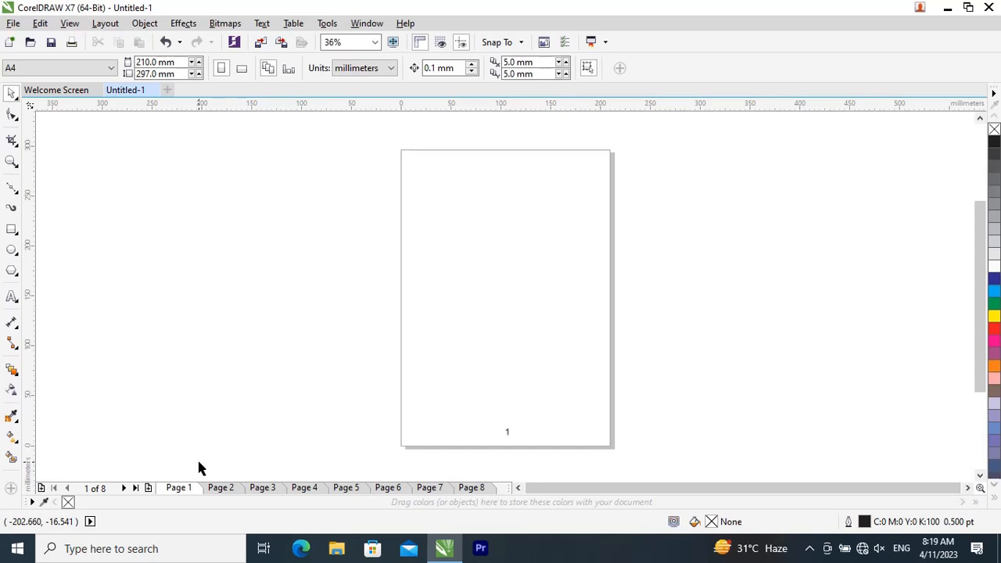
# Step: Change the page layout from Full Page to Booklet with facing pages enabled
pyautogui.click(106, 25)
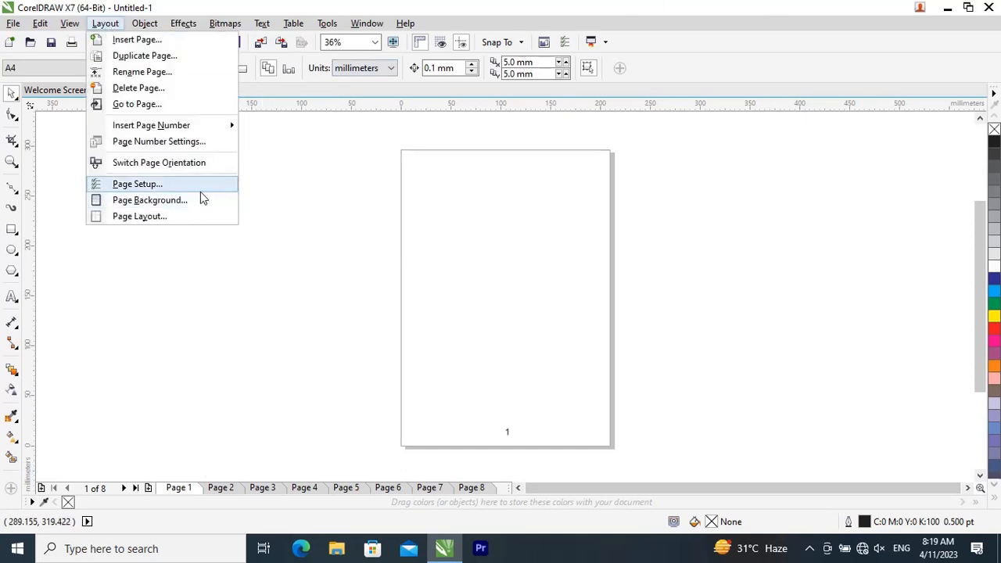
pyautogui.click(176, 217)
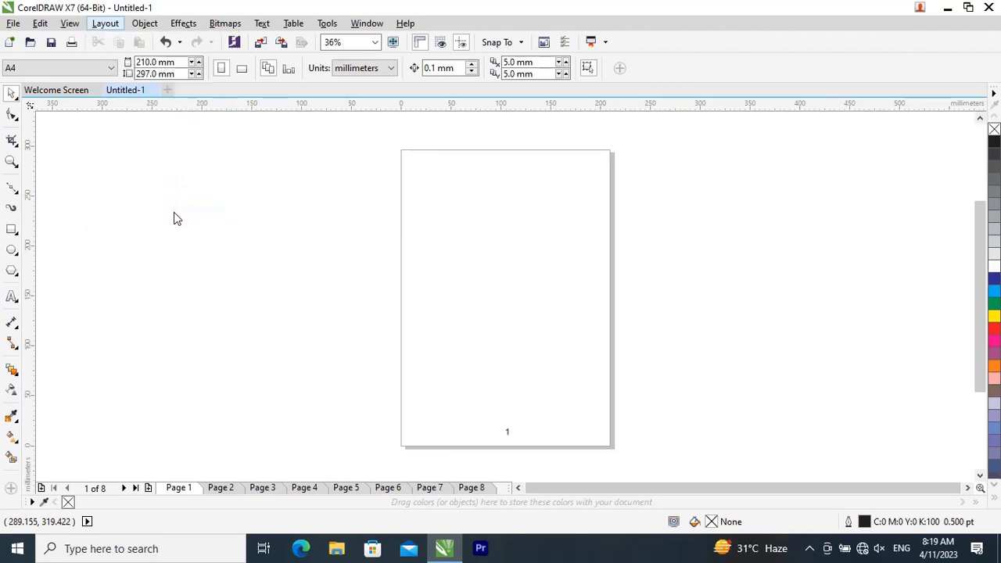
pyautogui.moveTo(587, 69); pyautogui.dragTo(406, 64)
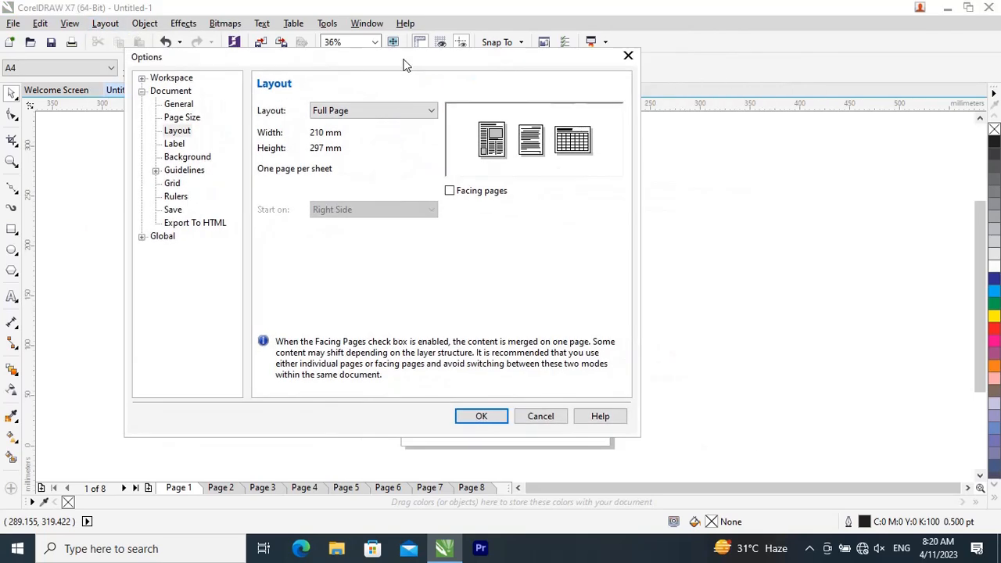
pyautogui.click(377, 113)
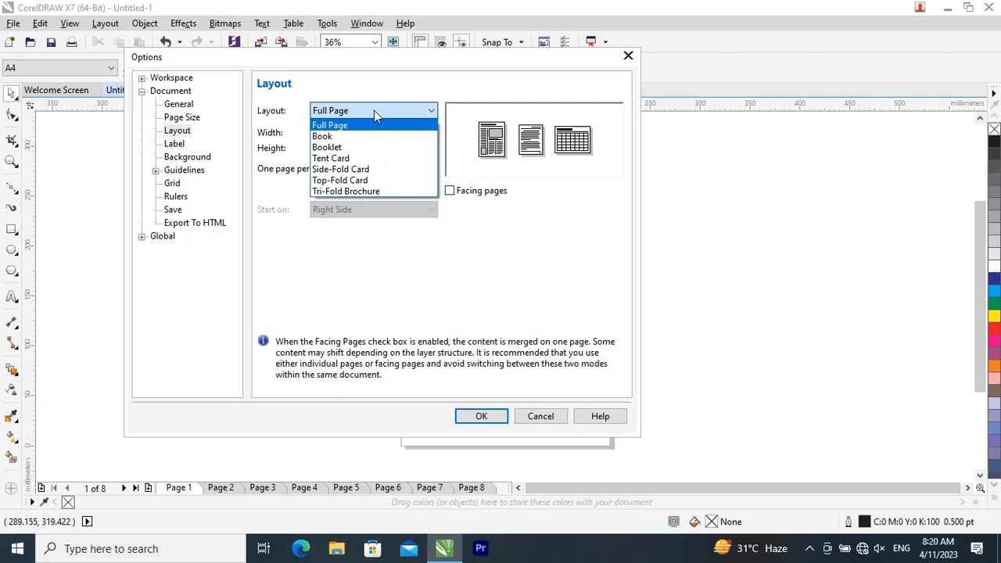
pyautogui.click(356, 154)
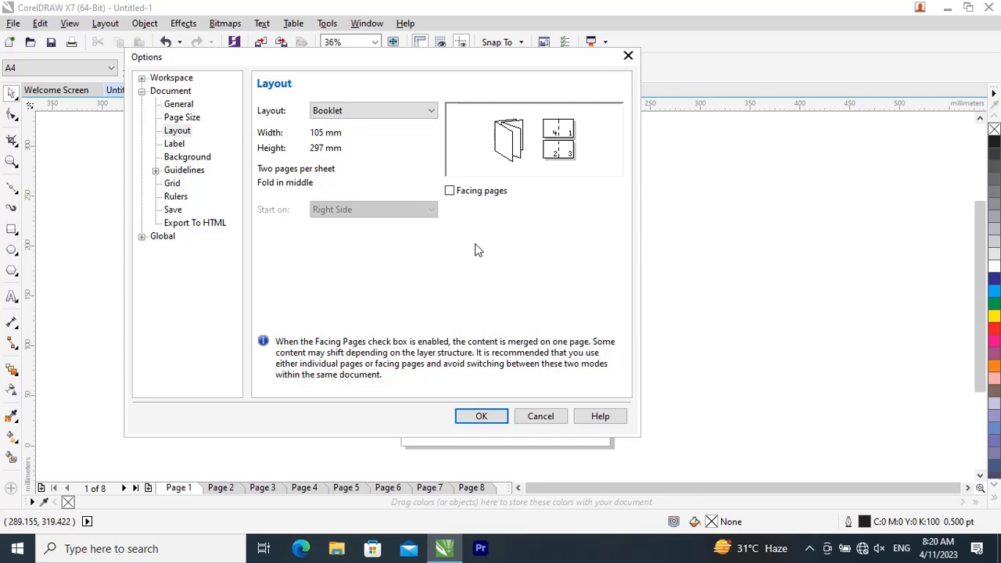
pyautogui.click(450, 191)
pyautogui.click(479, 416)
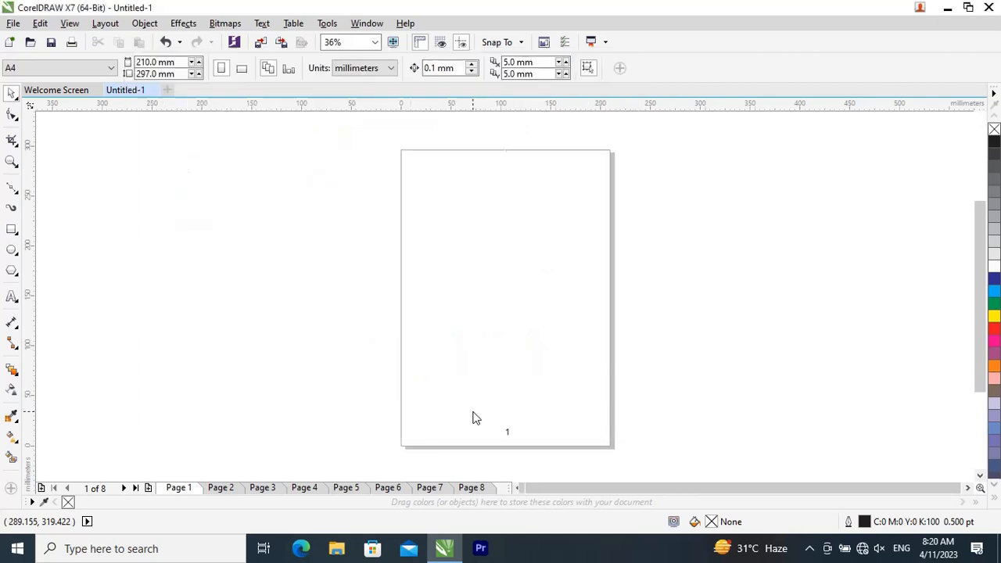
# Step: Delete the existing page number from the foot of page 1, and check pages 2 and 4 before returning to page 1
pyautogui.moveTo(486, 413); pyautogui.dragTo(572, 454)
pyautogui.press('Delete')
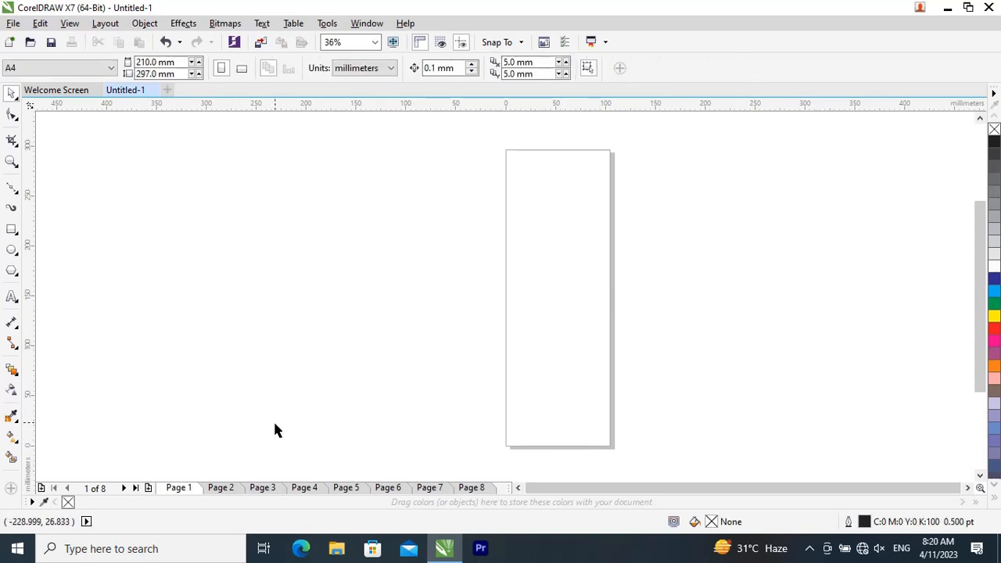
pyautogui.click(230, 488)
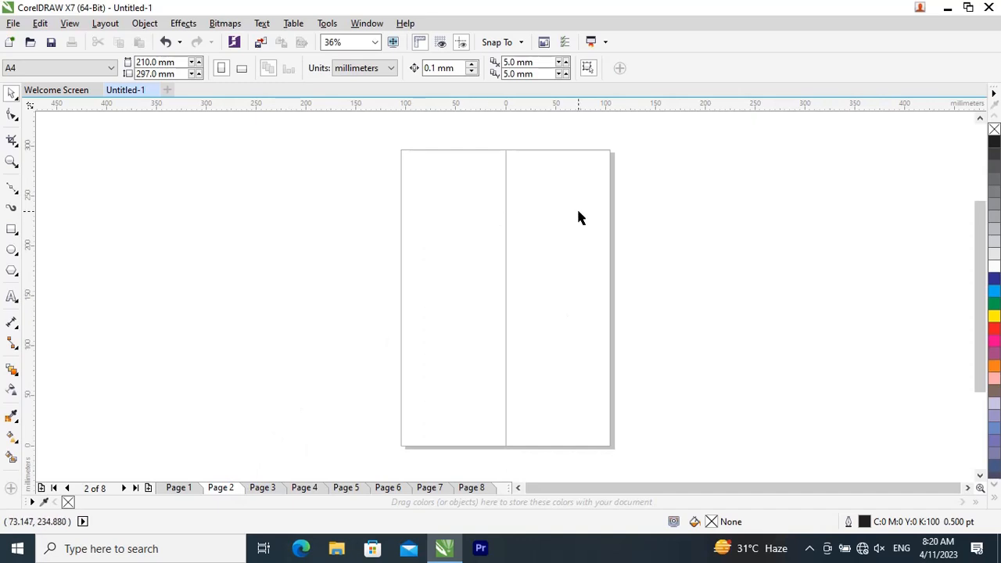
pyautogui.click(301, 487)
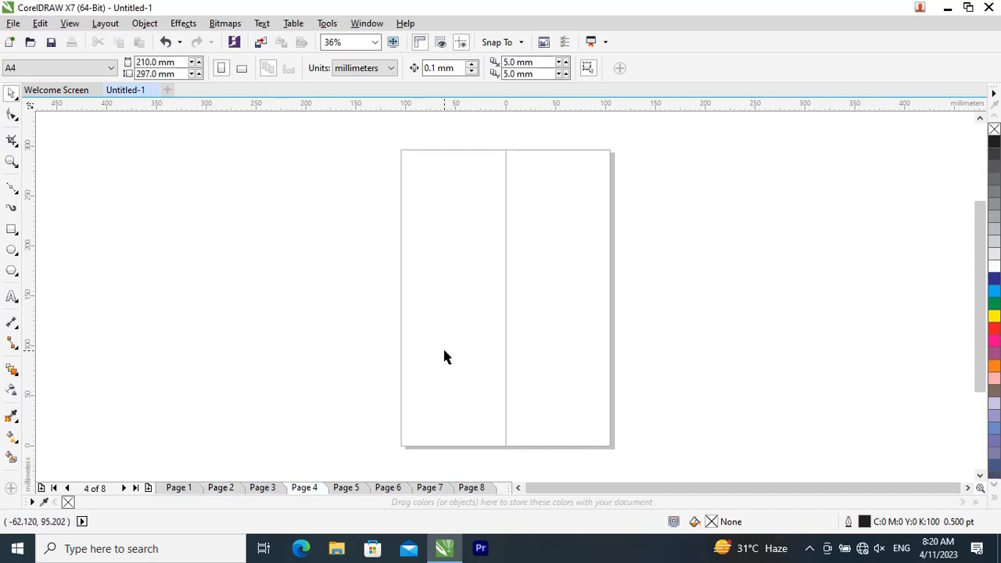
pyautogui.click(196, 487)
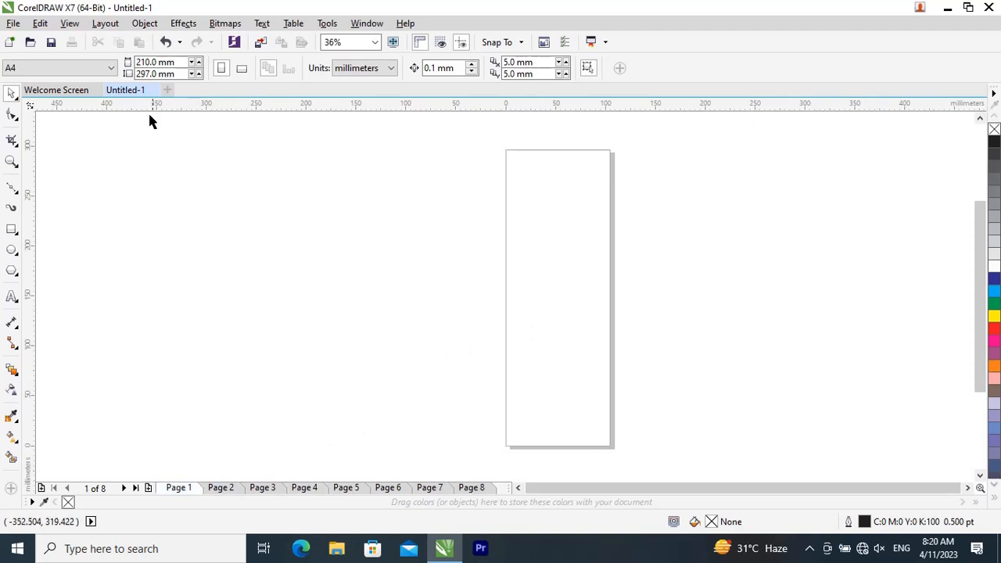
# Step: Insert page numbers on all pages of the booklet layout
pyautogui.click(105, 23)
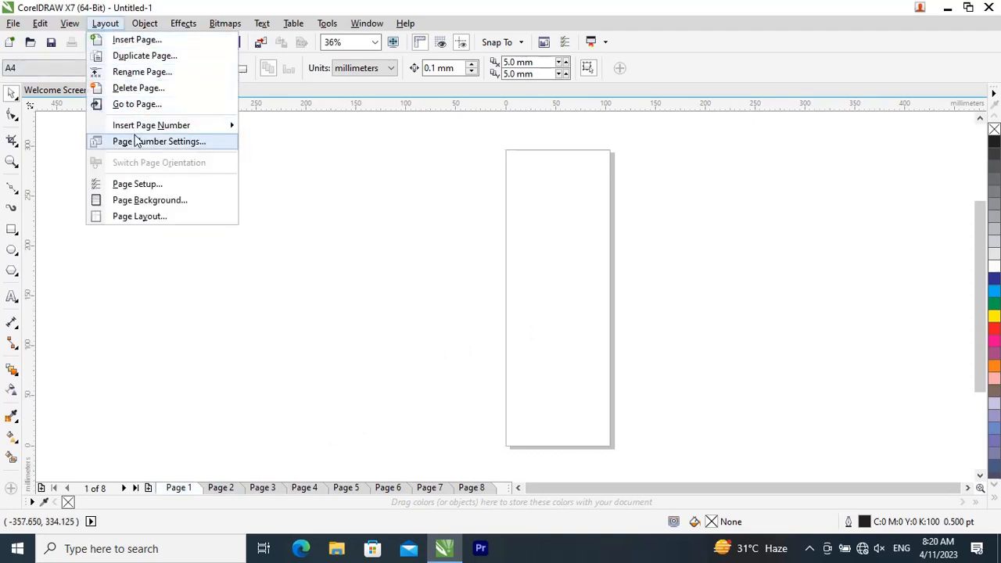
pyautogui.moveTo(170, 127)
pyautogui.click(291, 148)
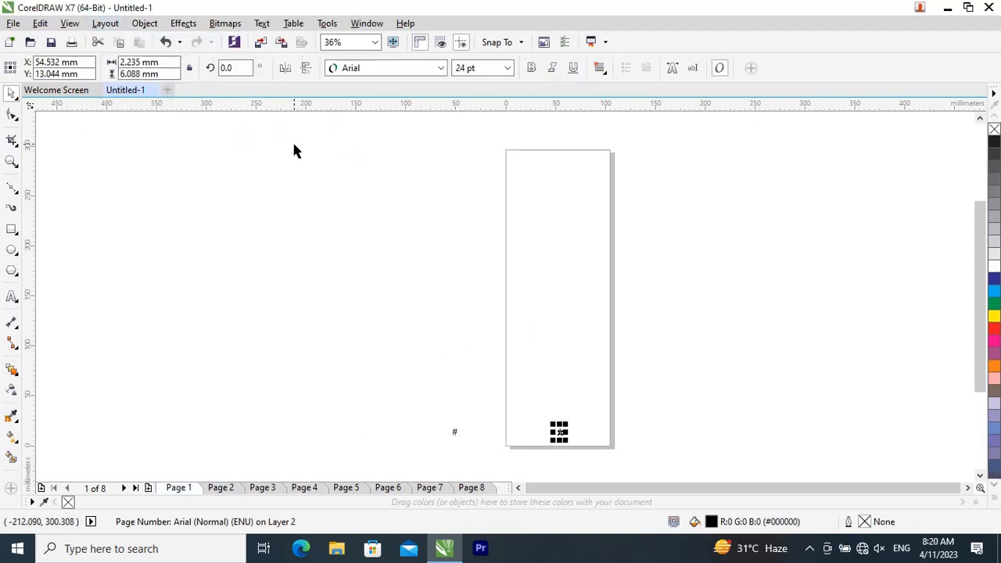
pyautogui.click(603, 469)
pyautogui.scroll(3, 577, 455)
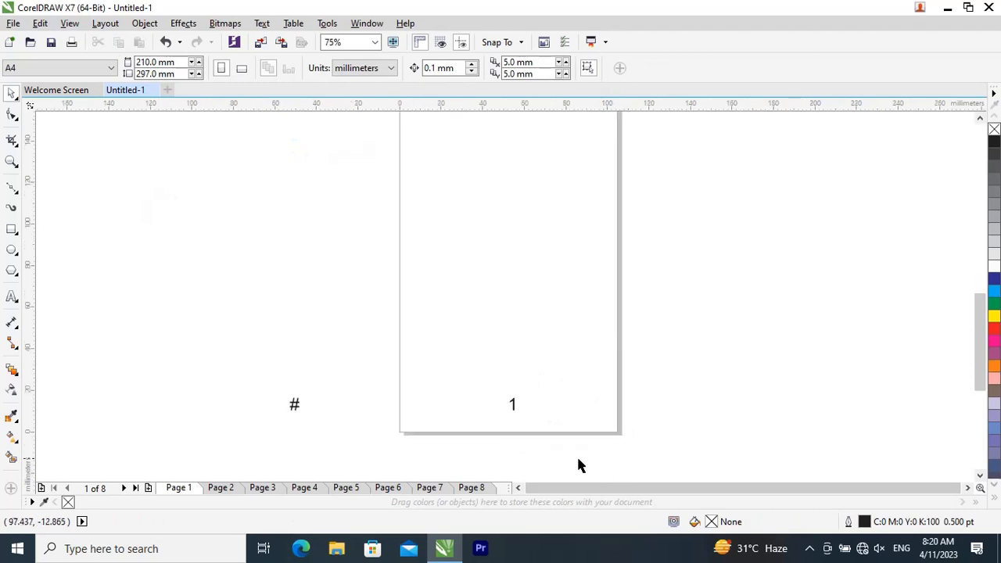
# Step: Check the page numbers on the spreads for pages 2, 4, 6 and 8, and widen the page navigator
pyautogui.click(234, 488)
pyautogui.click(305, 488)
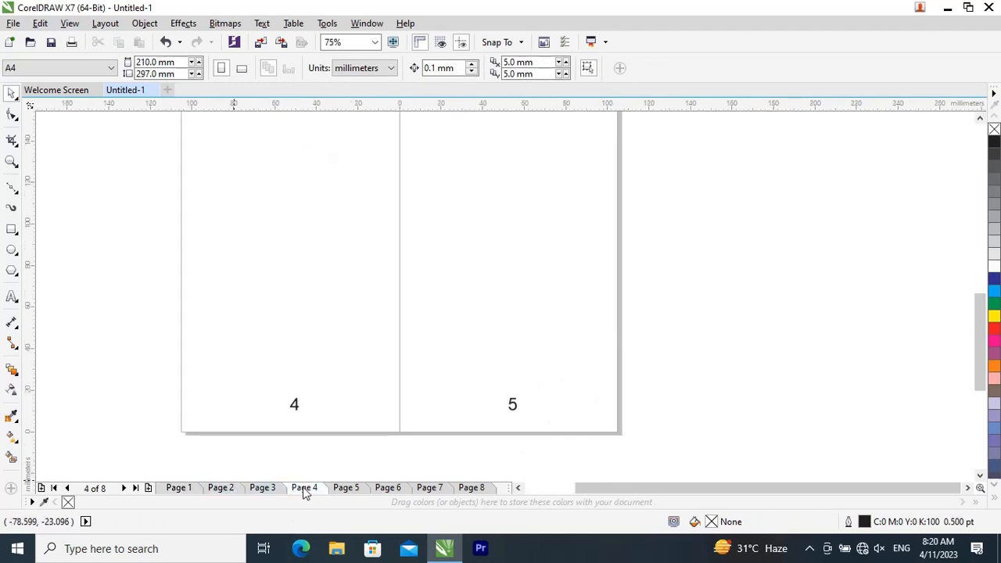
pyautogui.click(395, 488)
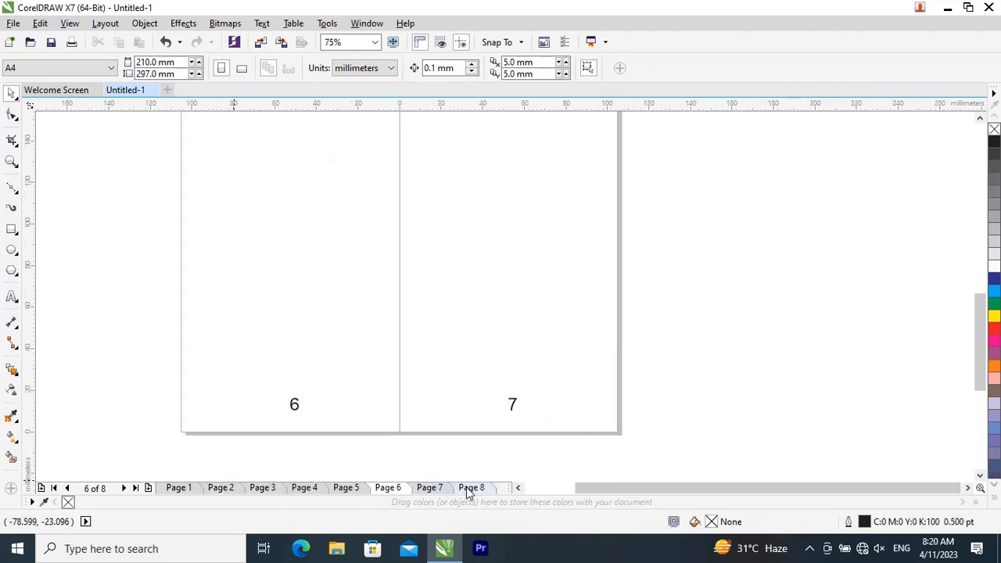
pyautogui.click(469, 488)
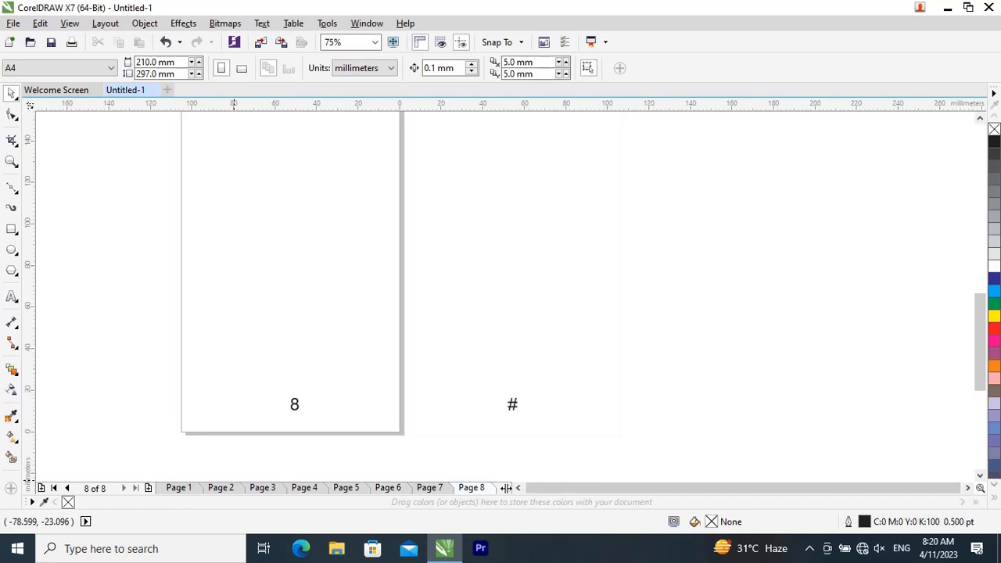
pyautogui.moveTo(506, 488); pyautogui.dragTo(742, 488)
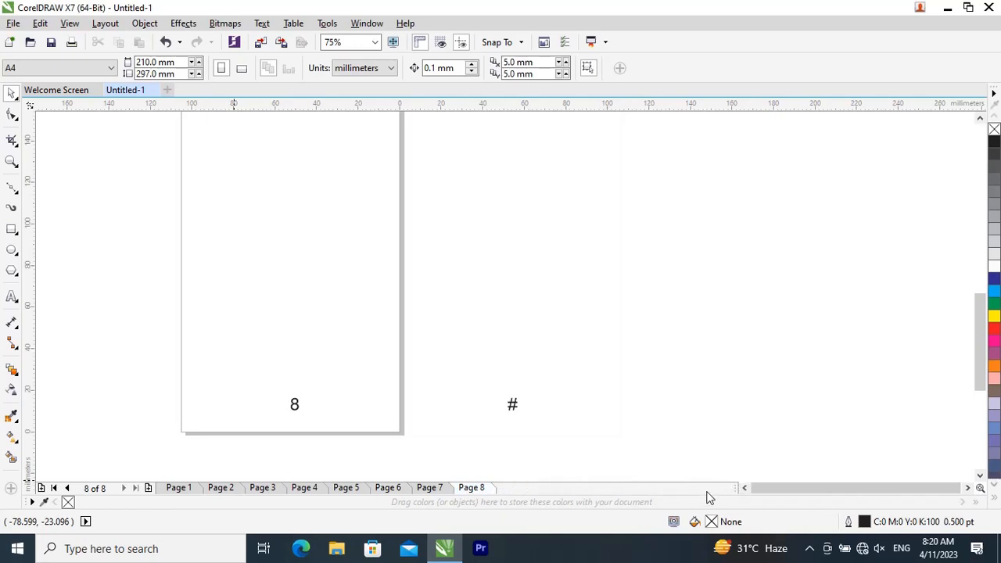
pyautogui.click(234, 488)
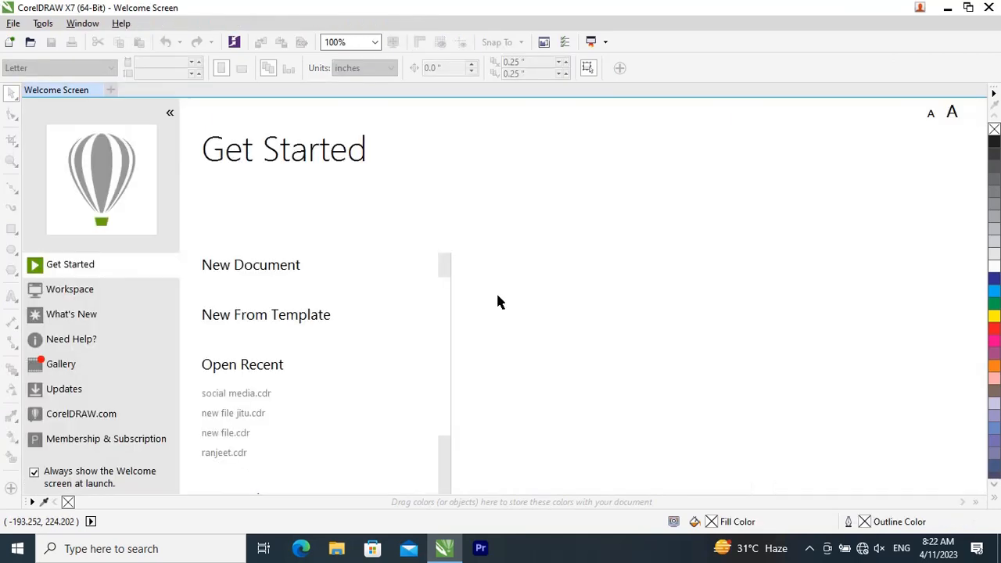
# Step: Create a new A4 document and draw a circle about 163 mm in diameter, centred on the page
pyautogui.click(270, 264)
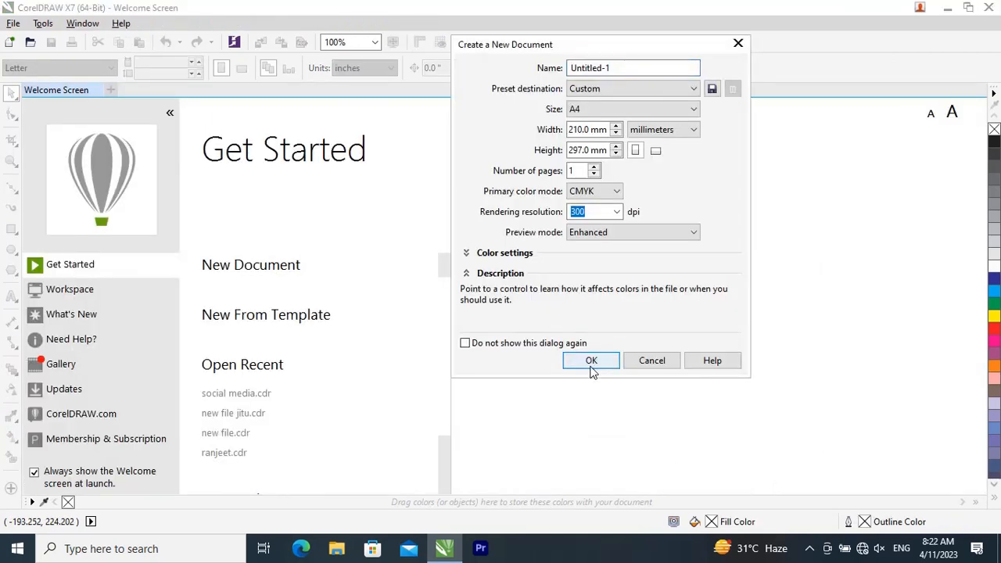
pyautogui.click(590, 360)
pyautogui.click(11, 252)
pyautogui.click(60, 249)
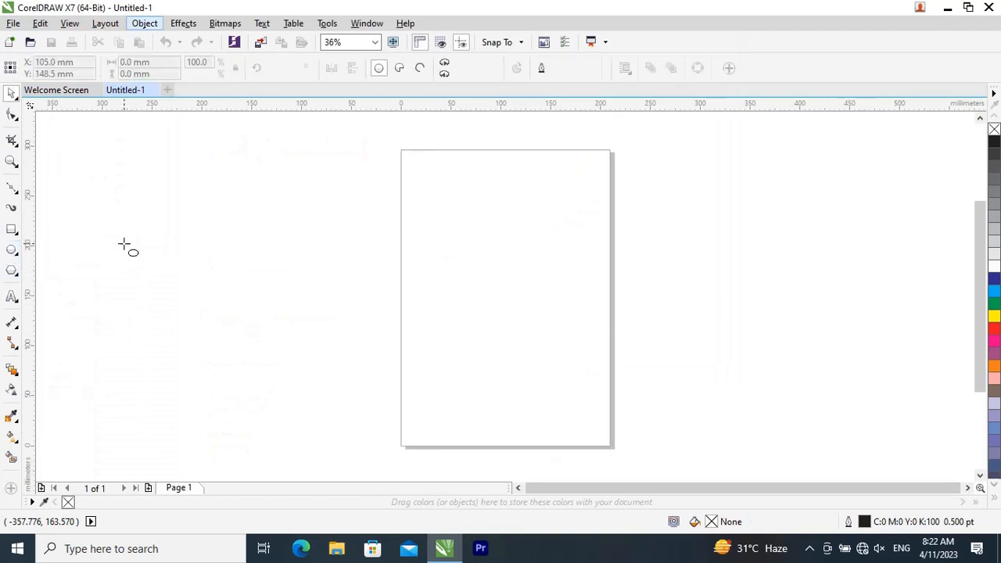
pyautogui.moveTo(408, 201); pyautogui.dragTo(552, 367)
pyautogui.press('p')
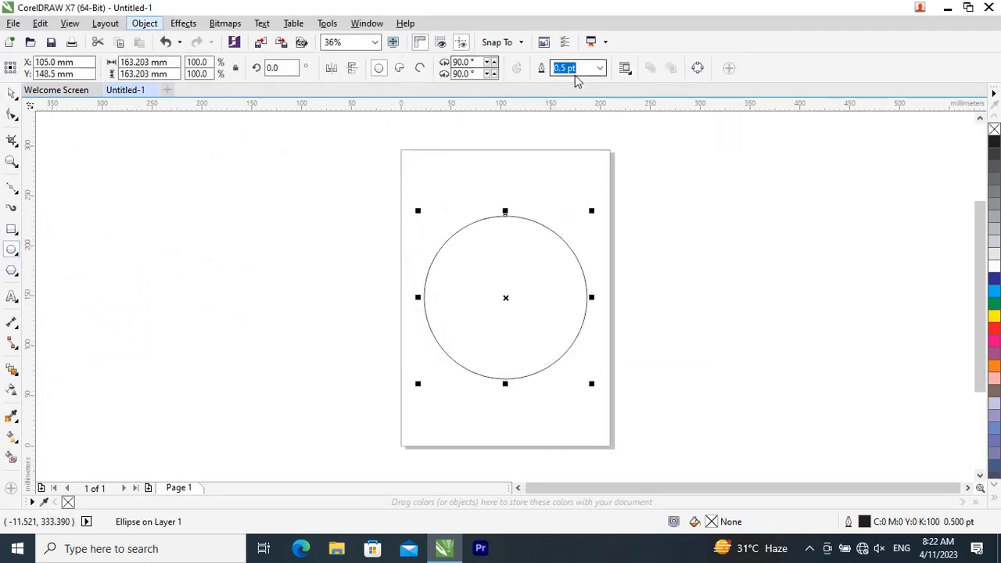
# Step: Set the circle's outline width to 8 pt and fill the circle with green
pyautogui.click(599, 68)
pyautogui.click(581, 182)
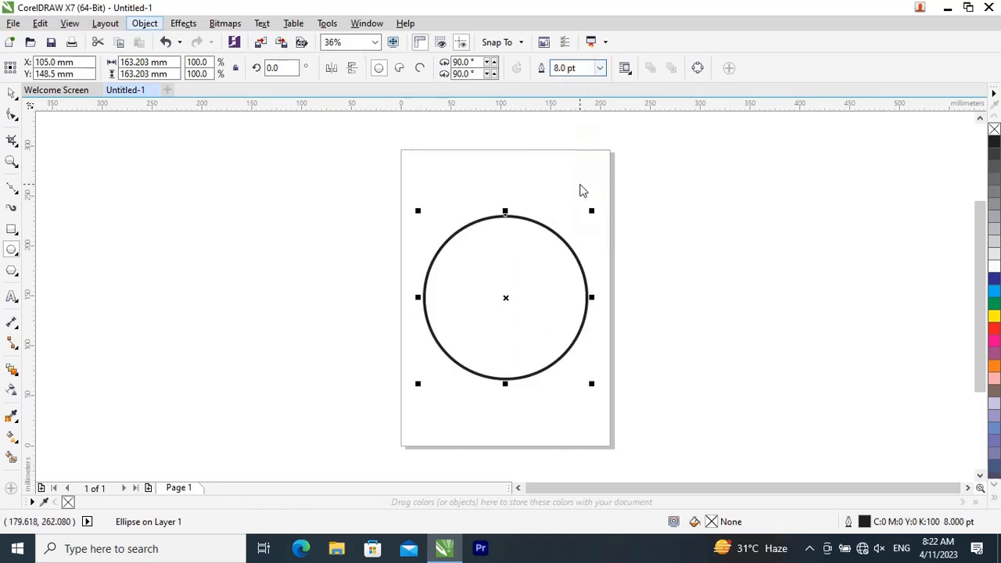
pyautogui.click(994, 304)
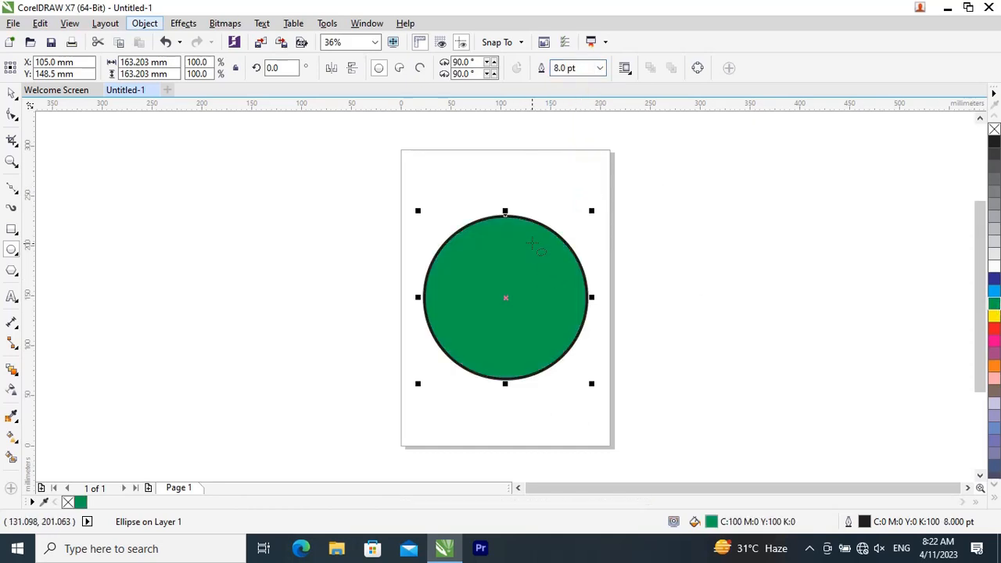
# Step: Try red, magenta and cyan as the circle's outline colour, then settle on blue and deselect the circle
pyautogui.scroll(1, 535, 237)
pyautogui.rightClick(994, 331)
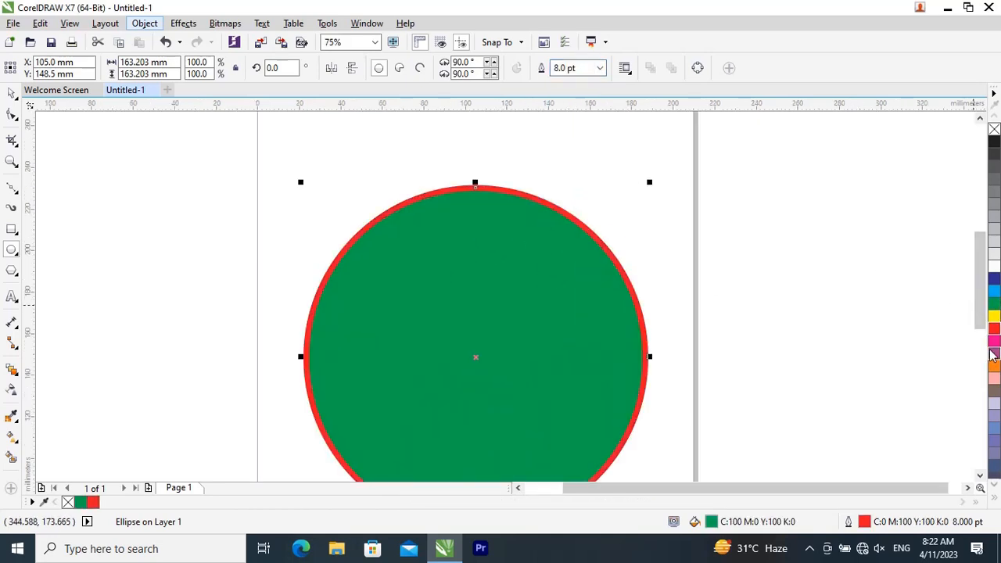
pyautogui.rightClick(994, 342)
pyautogui.rightClick(994, 291)
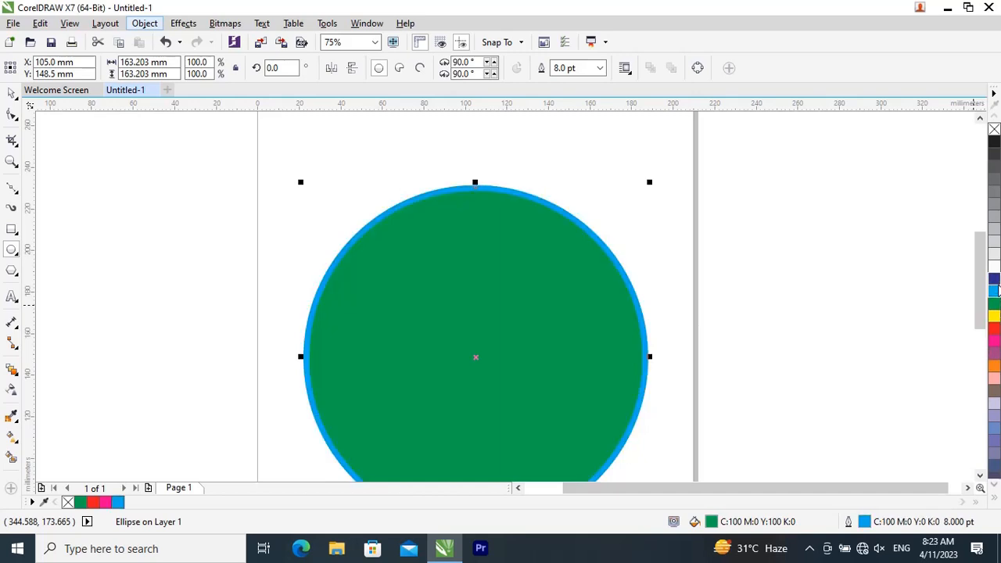
pyautogui.rightClick(994, 278)
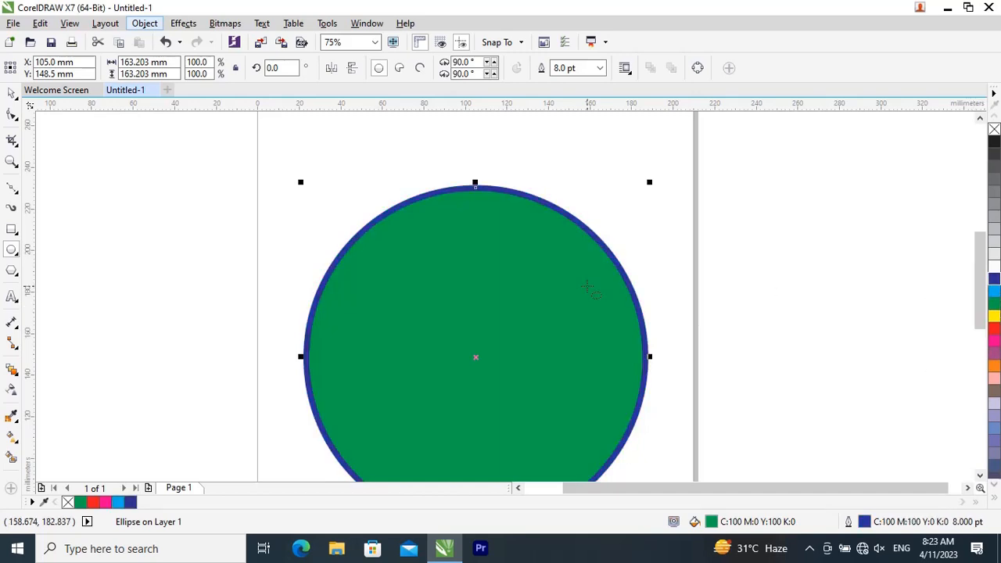
pyautogui.scroll(-1, 298, 128)
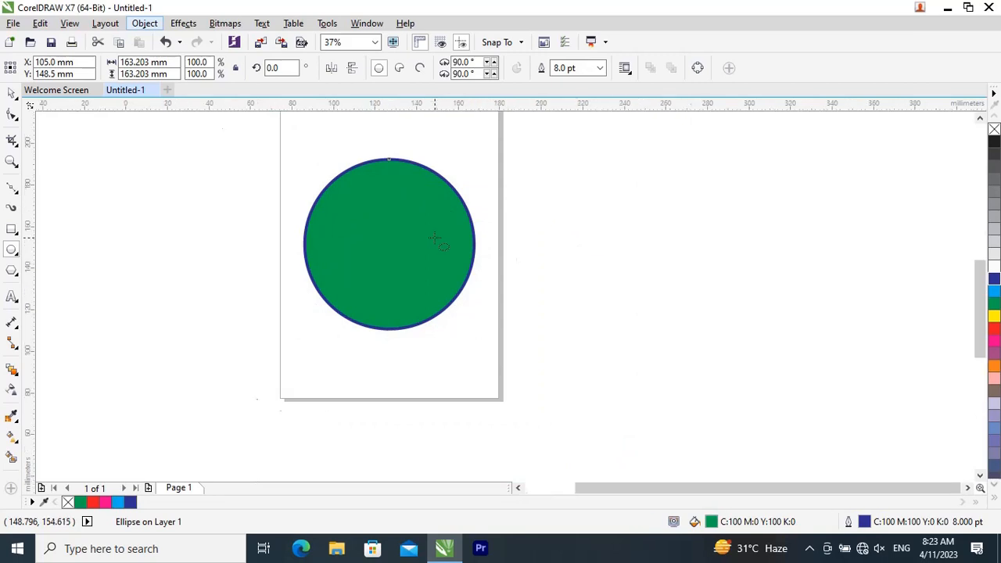
pyautogui.scroll(1, 436, 240)
pyautogui.click(644, 282)
pyautogui.scroll(-1, 518, 268)
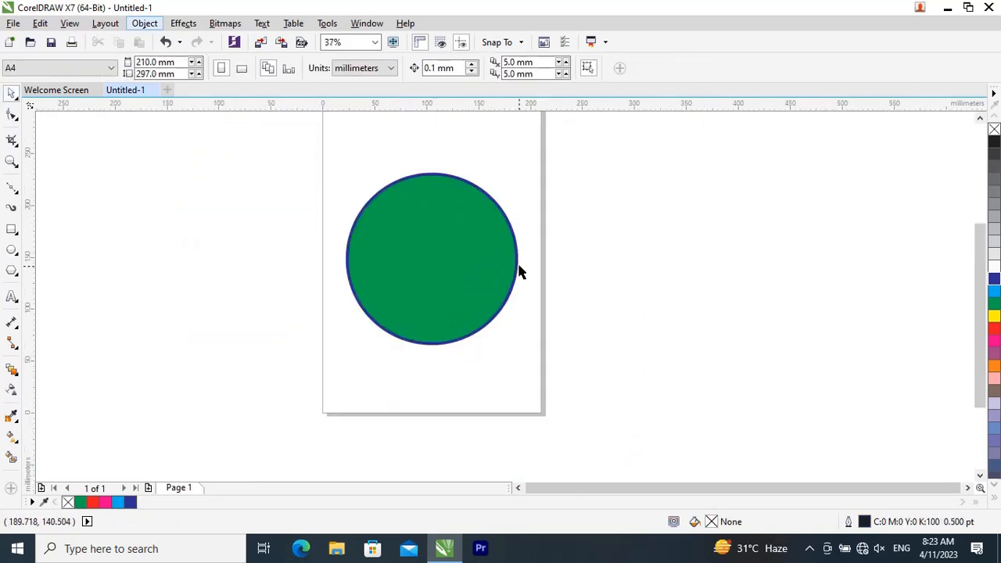
# Step: Convert the green circle's blue outline to a separate object
pyautogui.scroll(1, 508, 241)
pyautogui.click(479, 248)
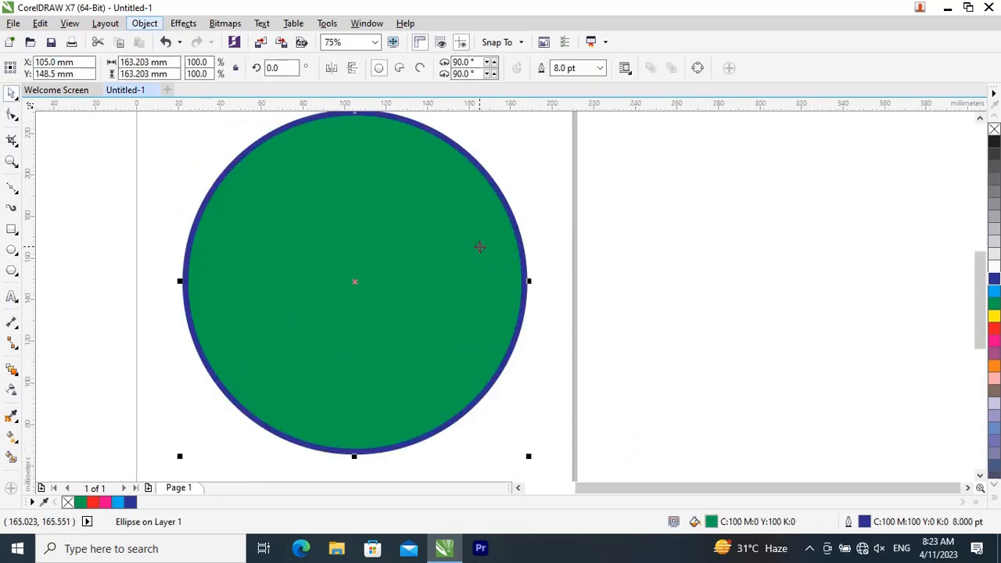
pyautogui.scroll(-1, 479, 247)
pyautogui.click(145, 24)
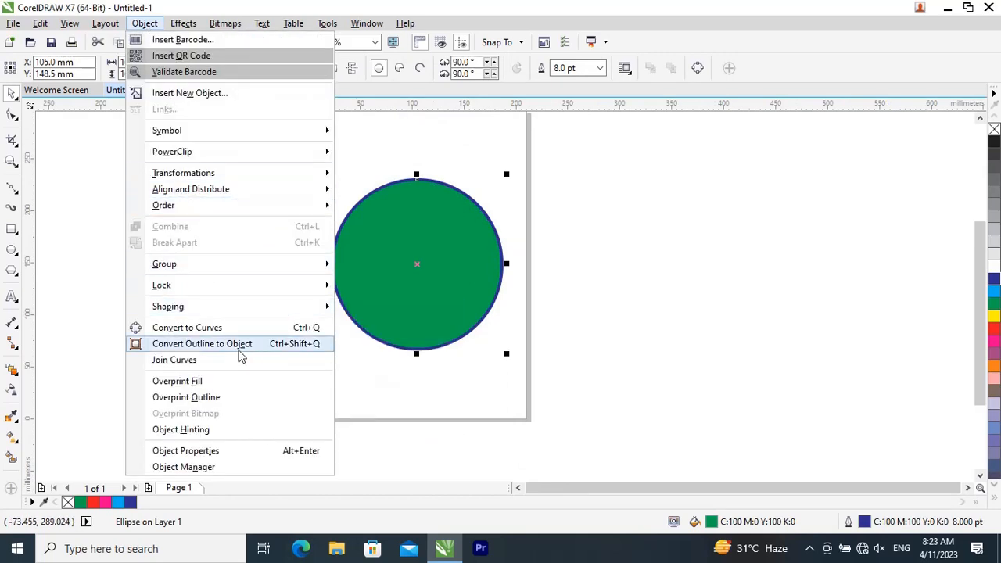
pyautogui.click(239, 350)
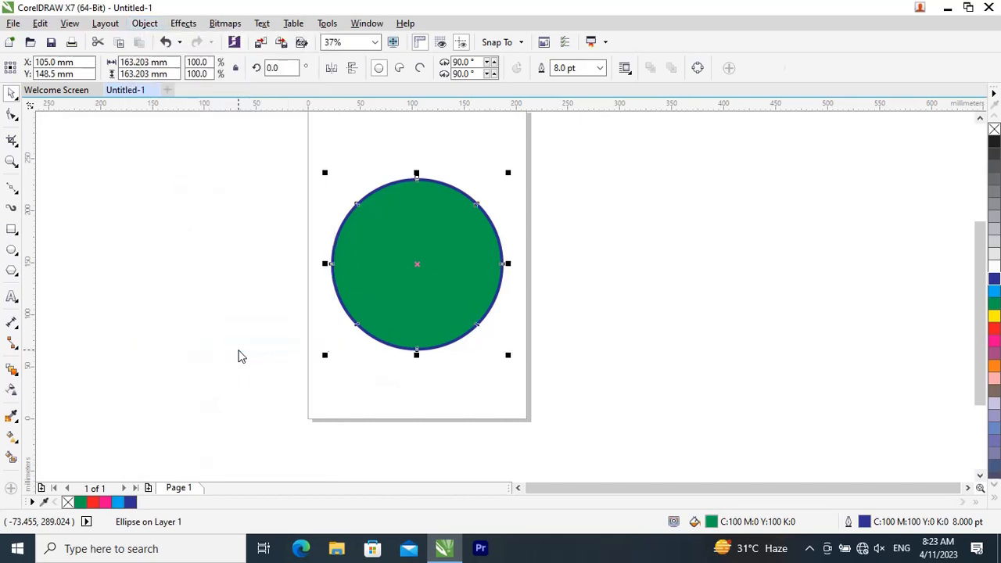
# Step: Try moving the blue ring away from the green circle, and undo the move
pyautogui.click(559, 363)
pyautogui.click(443, 351)
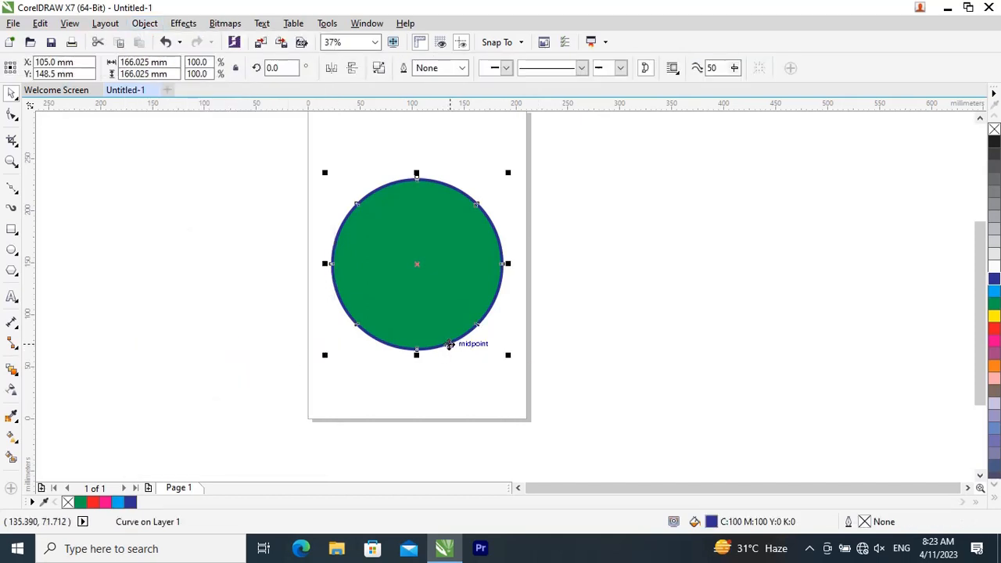
pyautogui.moveTo(446, 345); pyautogui.dragTo(301, 375)
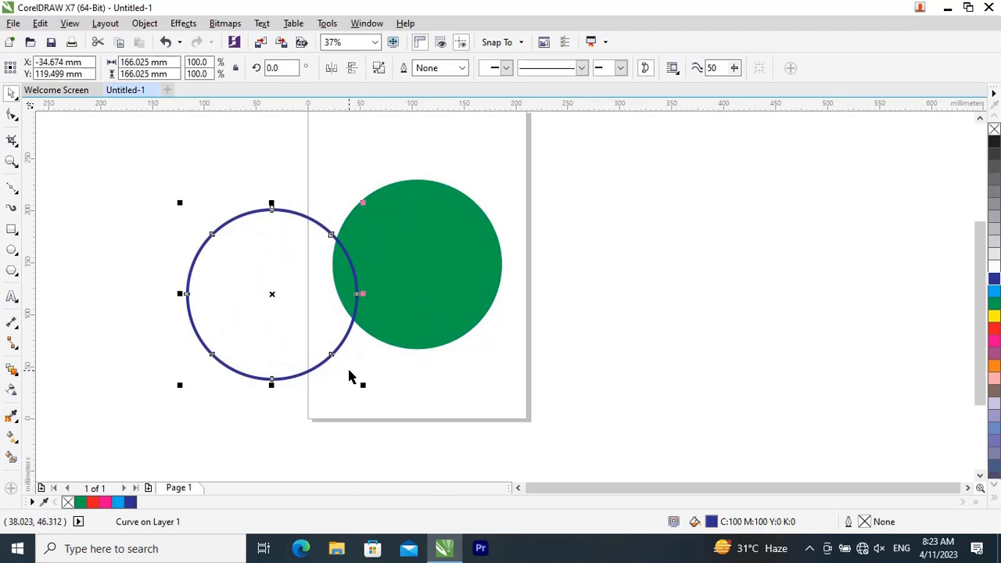
pyautogui.hotkey('ctrl', 'z')
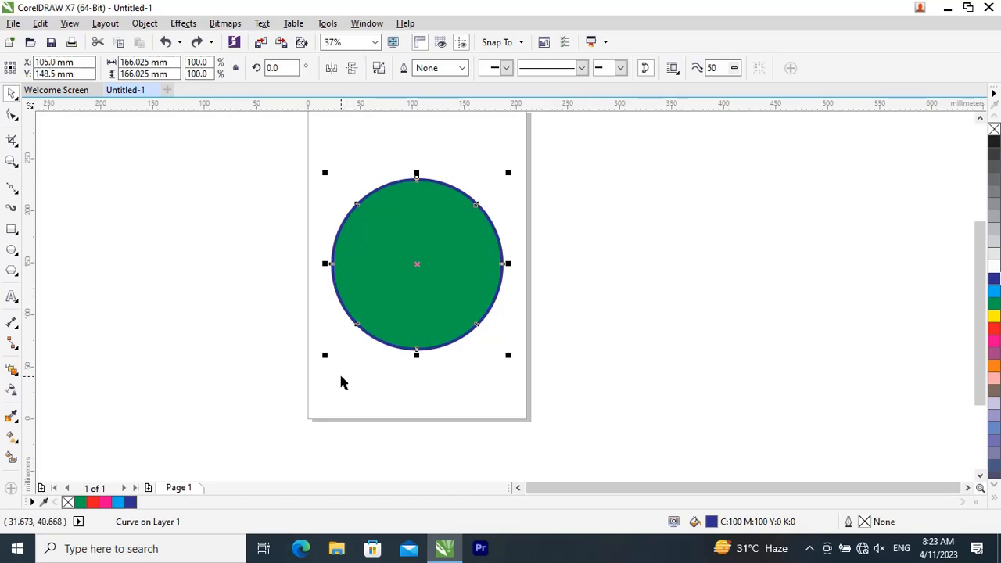
# Step: Give the blue ring a two-colour dot pattern fill, trying green and settling on dark red as the second colour
pyautogui.press('F11')
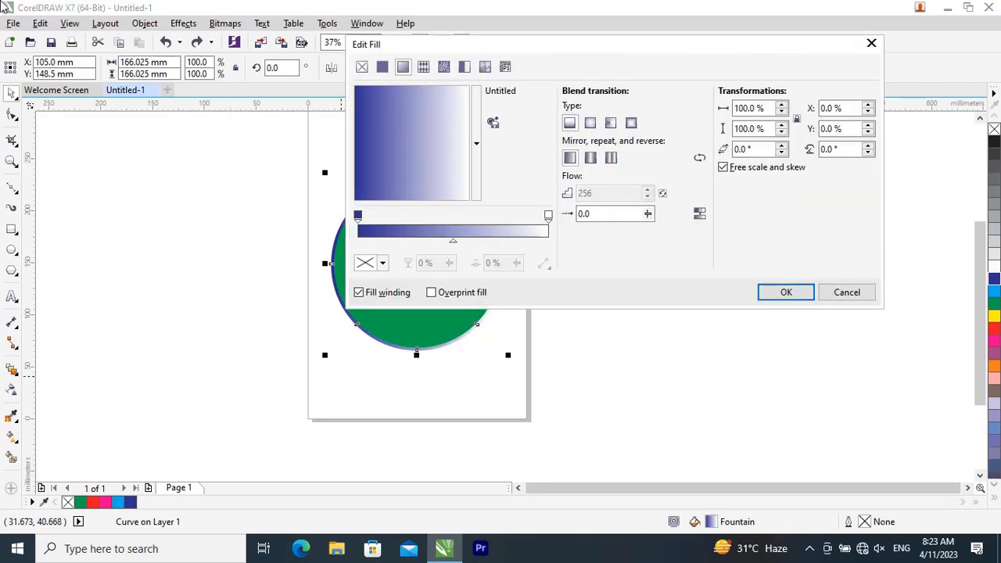
pyautogui.click(464, 66)
pyautogui.click(474, 143)
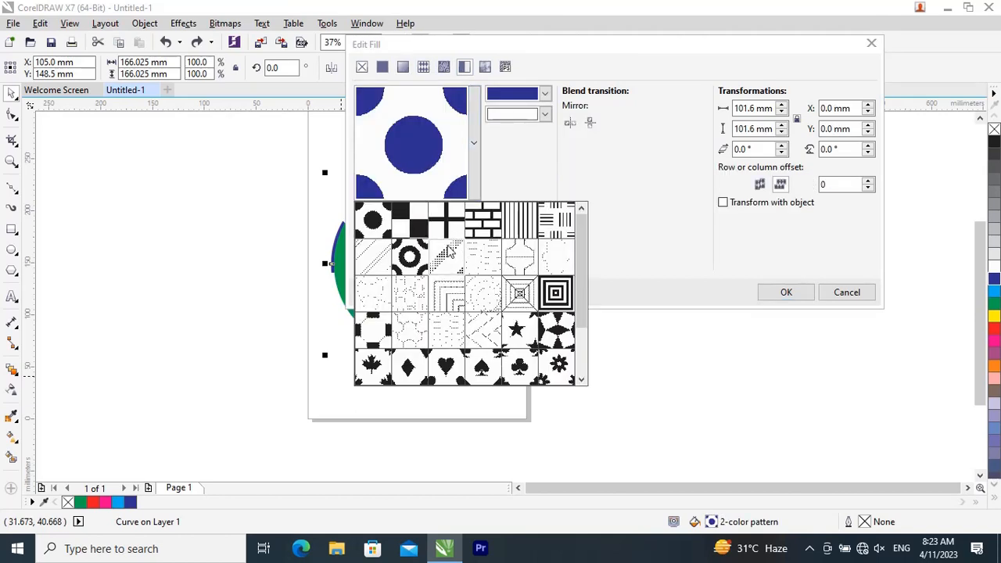
pyautogui.click(546, 115)
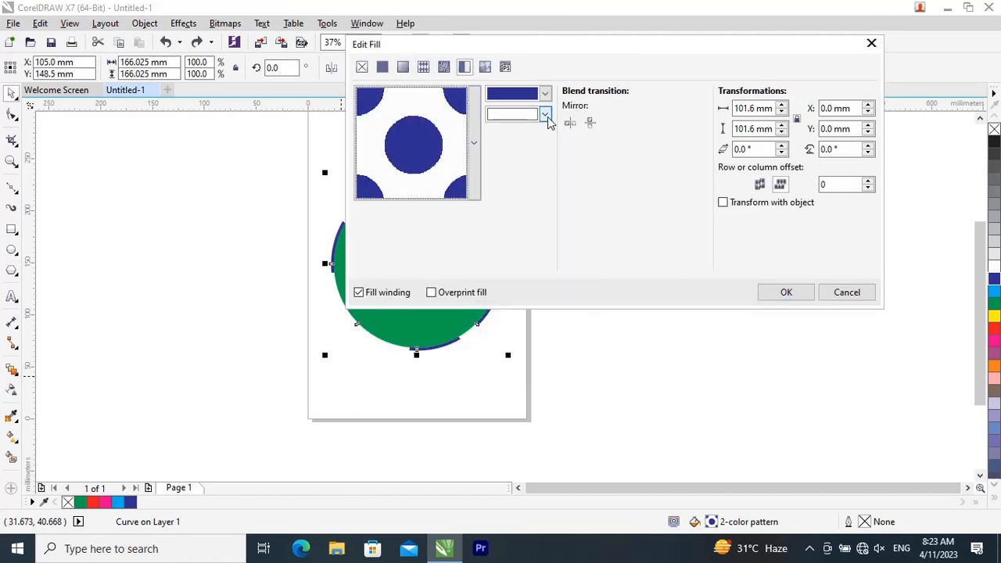
pyautogui.click(545, 115)
pyautogui.click(495, 200)
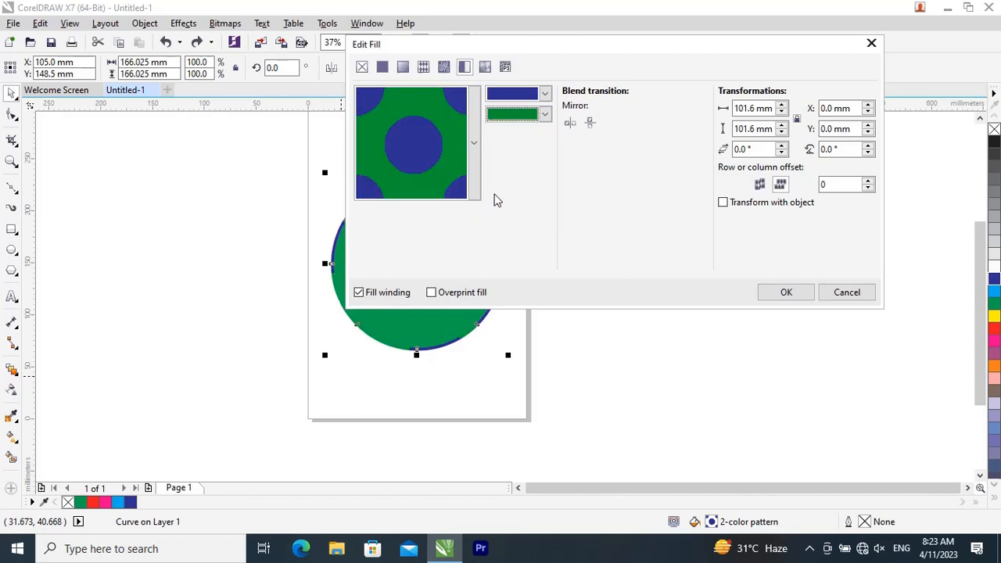
pyautogui.click(545, 115)
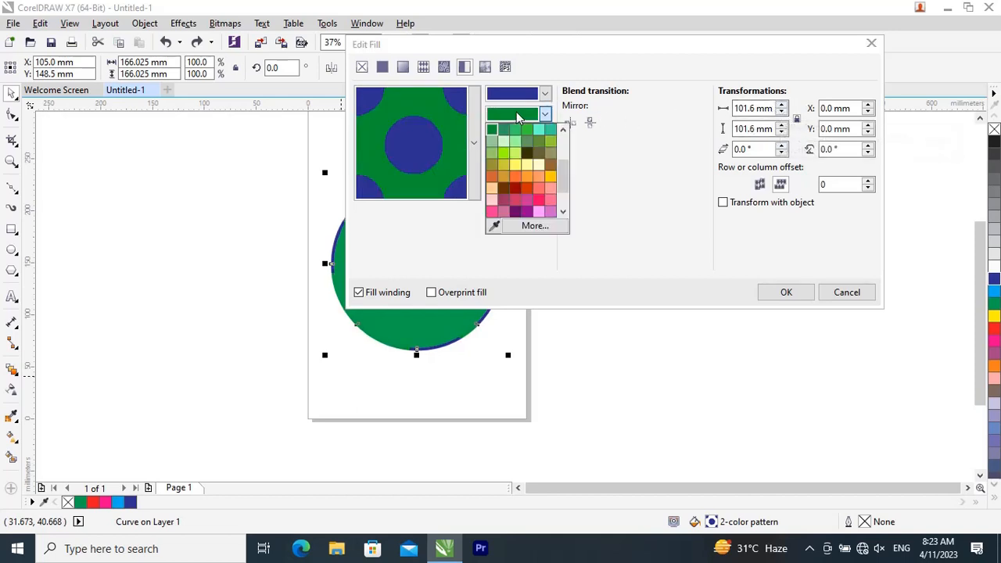
pyautogui.click(518, 191)
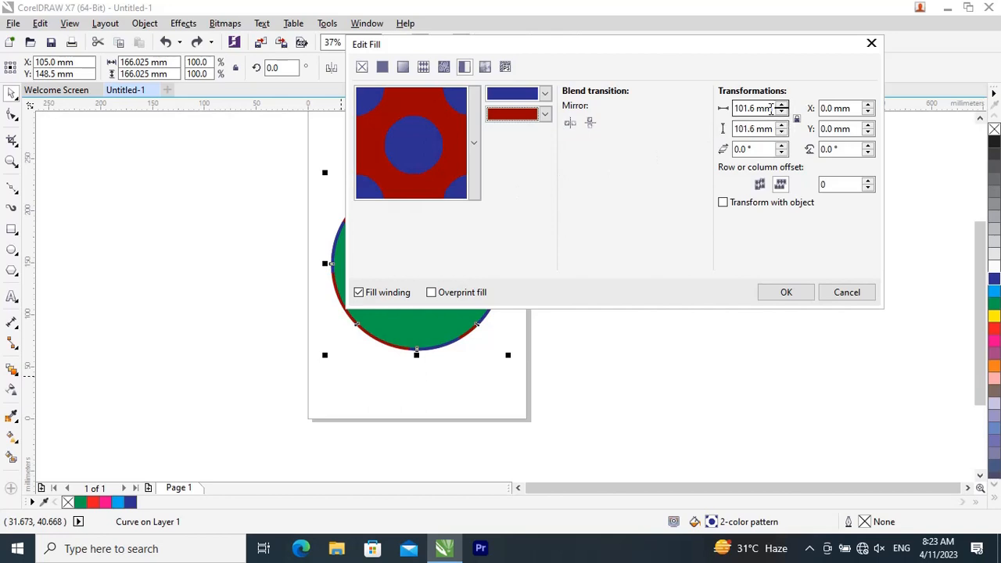
# Step: Set the pattern tile size to 10 mm wide and high, and apply the fill to the ring
pyautogui.moveTo(770, 109); pyautogui.dragTo(681, 109)
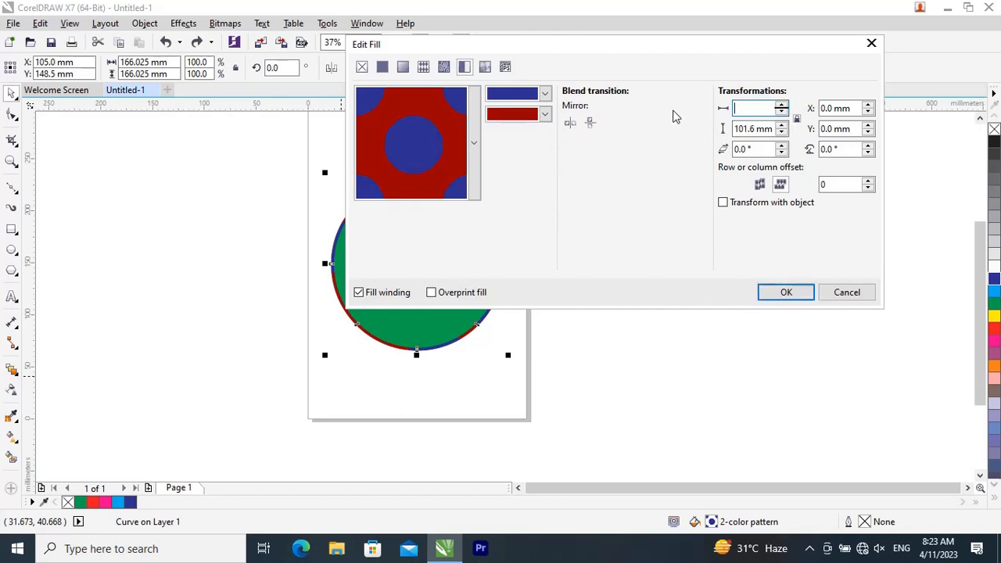
pyautogui.write('10')
pyautogui.press('Return')
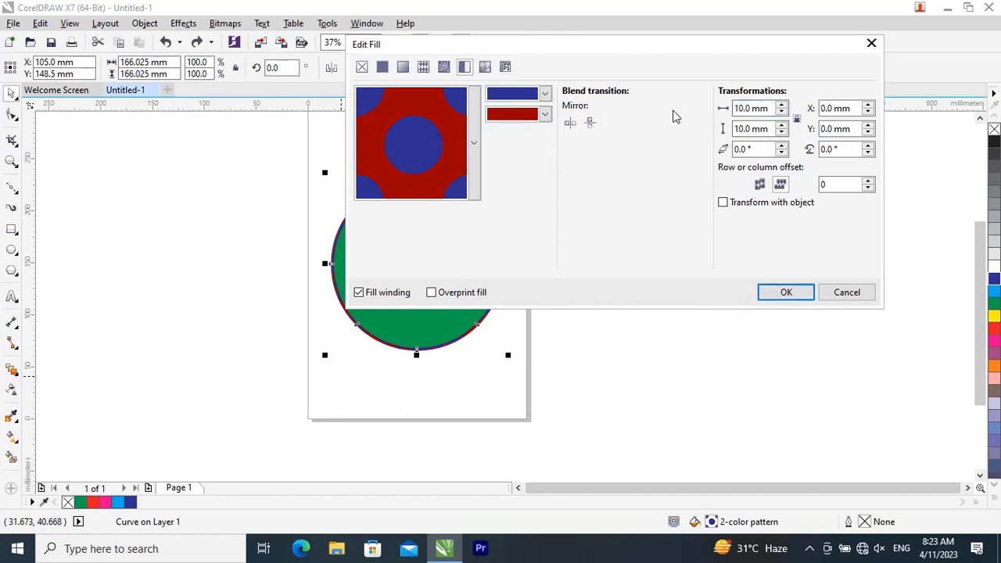
pyautogui.click(804, 290)
# Step: Examine the two-colour pattern on the ring up close along its lower and upper edges
pyautogui.scroll(2, 436, 341)
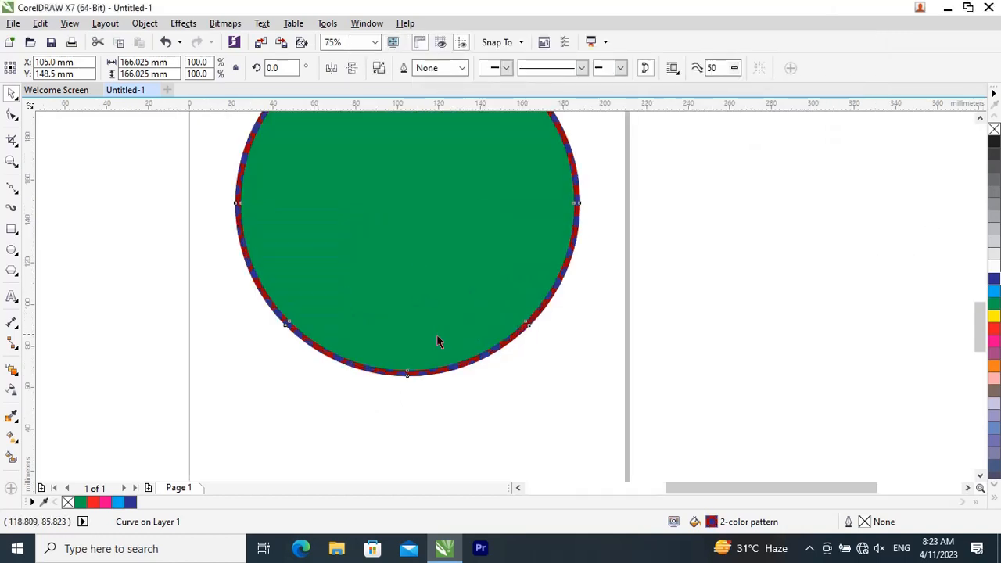
pyautogui.scroll(4, 382, 420)
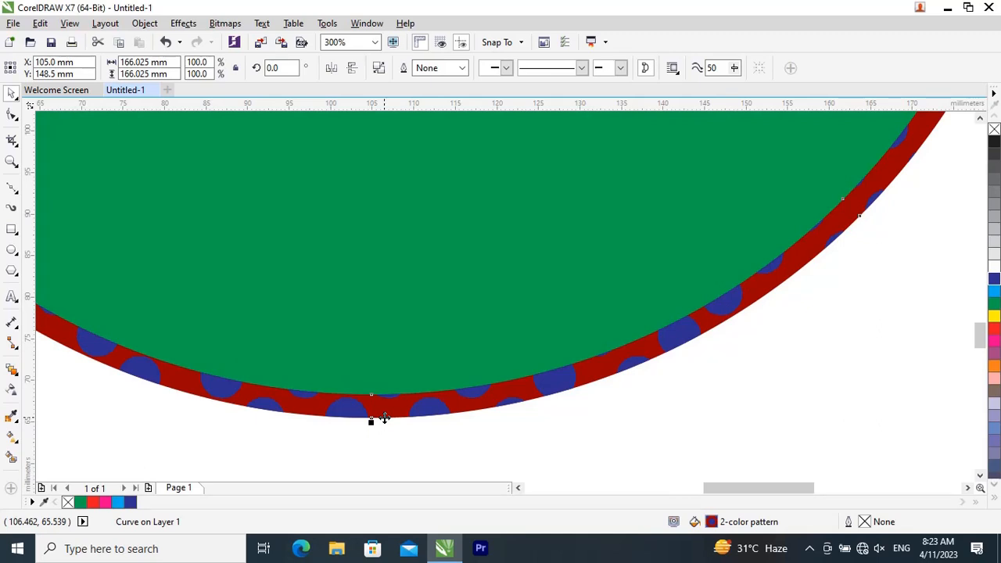
pyautogui.scroll(-6, 390, 417)
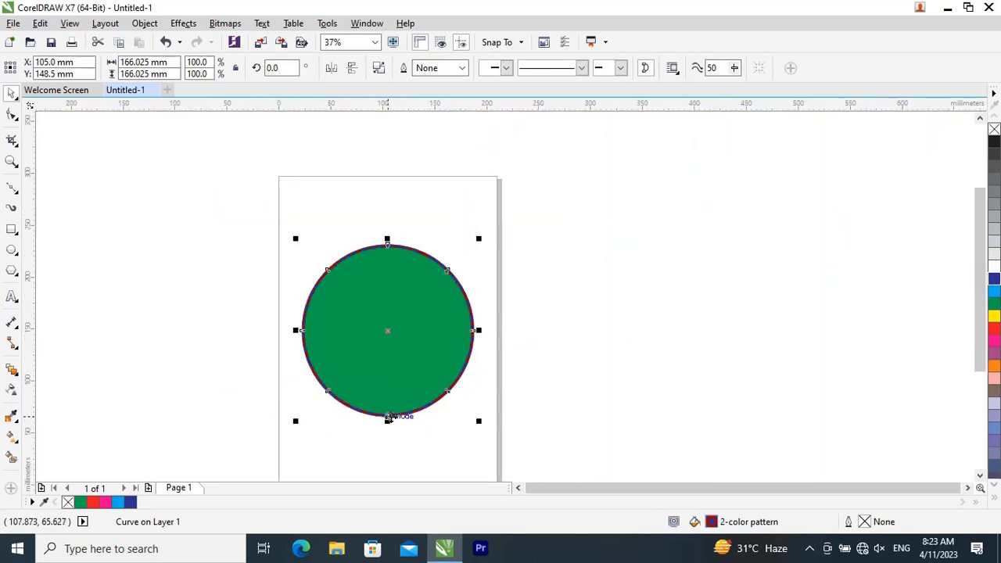
pyautogui.scroll(2, 389, 417)
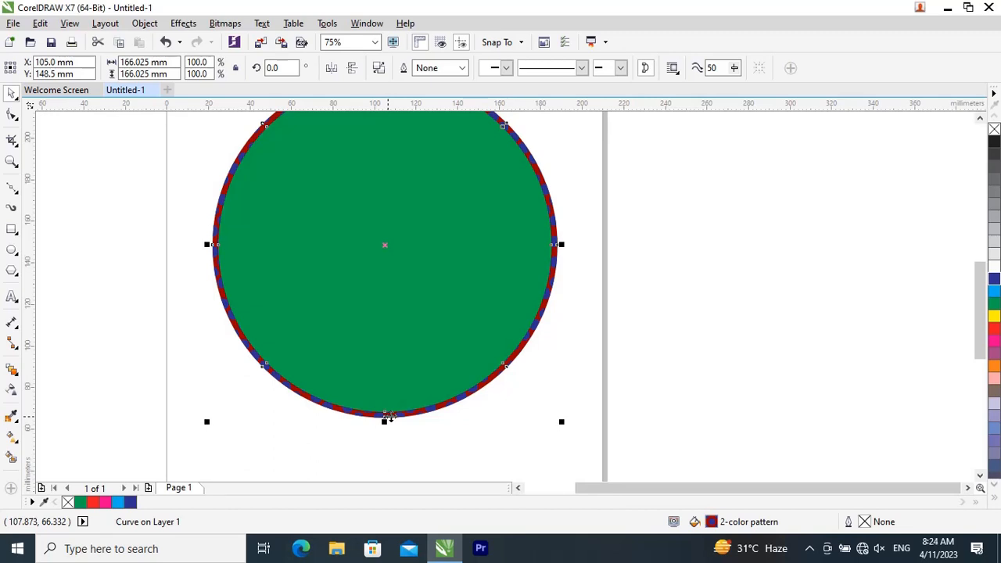
pyautogui.scroll(-1, 390, 416)
pyautogui.click(145, 23)
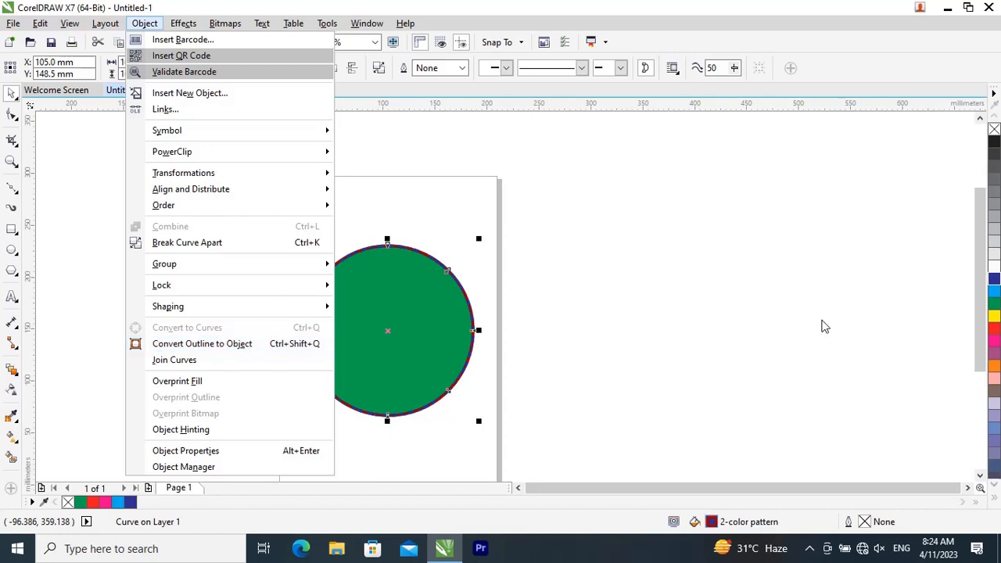
pyautogui.click(822, 322)
pyautogui.scroll(1, 391, 271)
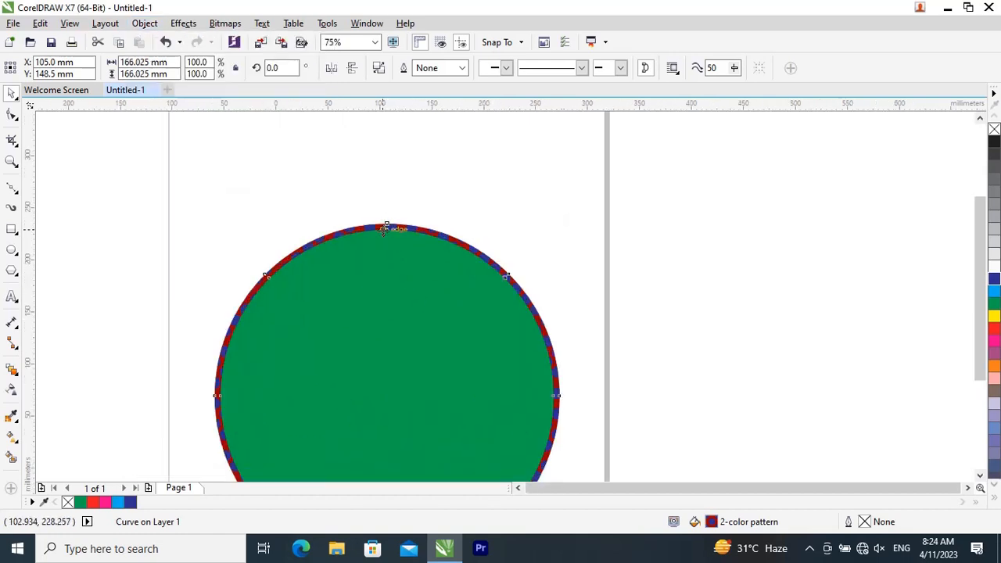
pyautogui.scroll(-1, 383, 343)
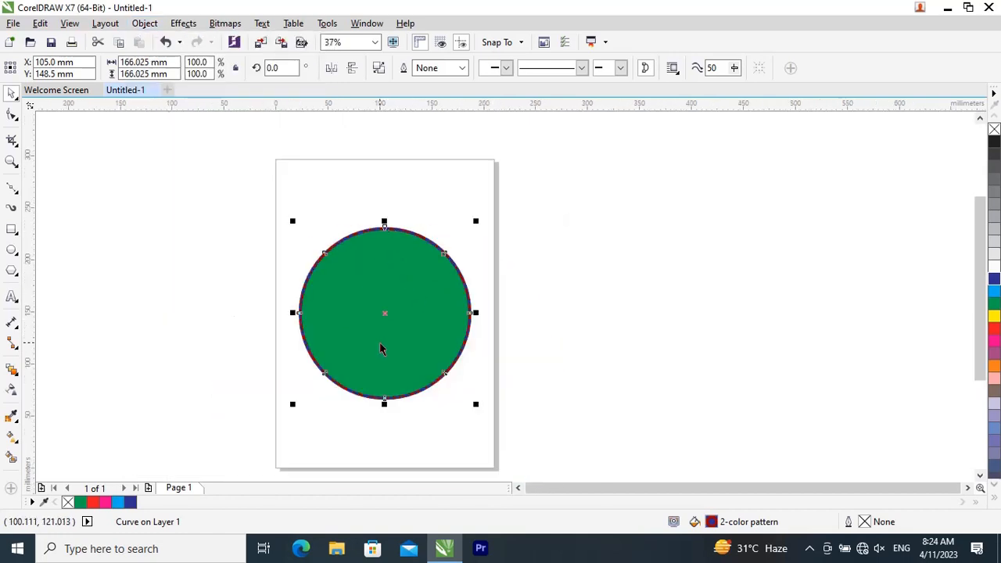
# Step: Move the green circle out of the ring to the empty area beside the page, and check the separated ring
pyautogui.moveTo(435, 312); pyautogui.dragTo(646, 289)
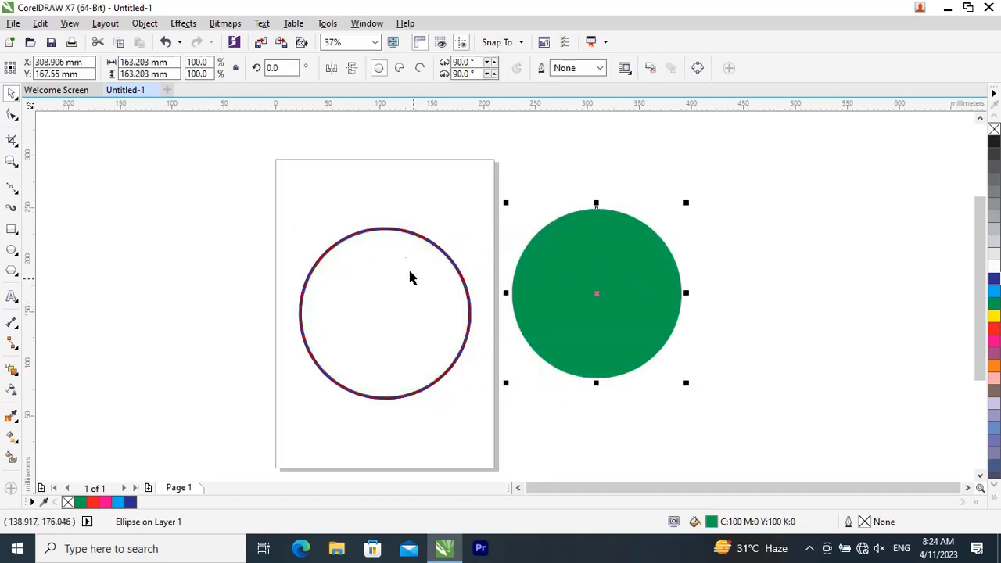
pyautogui.click(406, 237)
pyautogui.scroll(5, 395, 229)
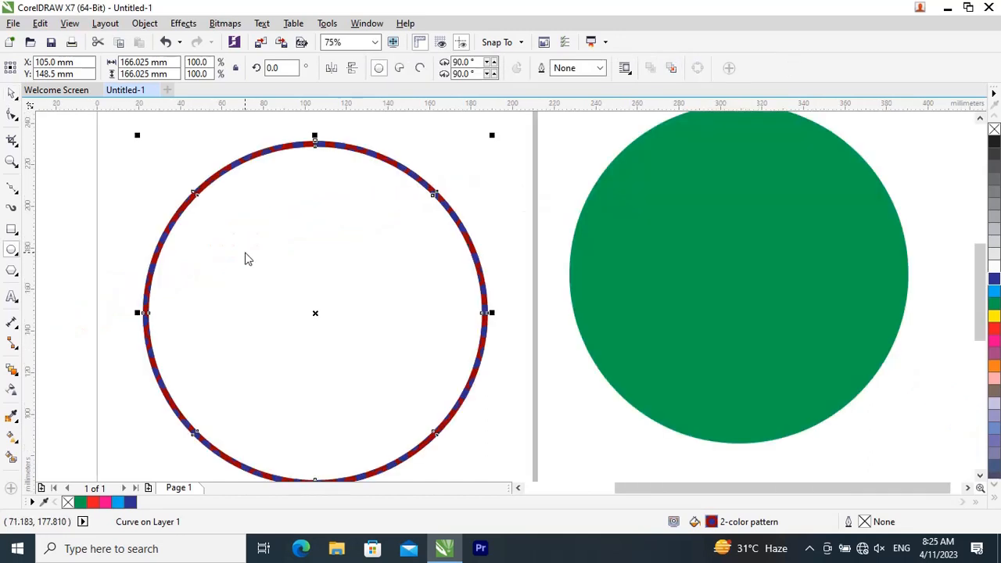
pyautogui.scroll(-1, 420, 302)
pyautogui.click(11, 93)
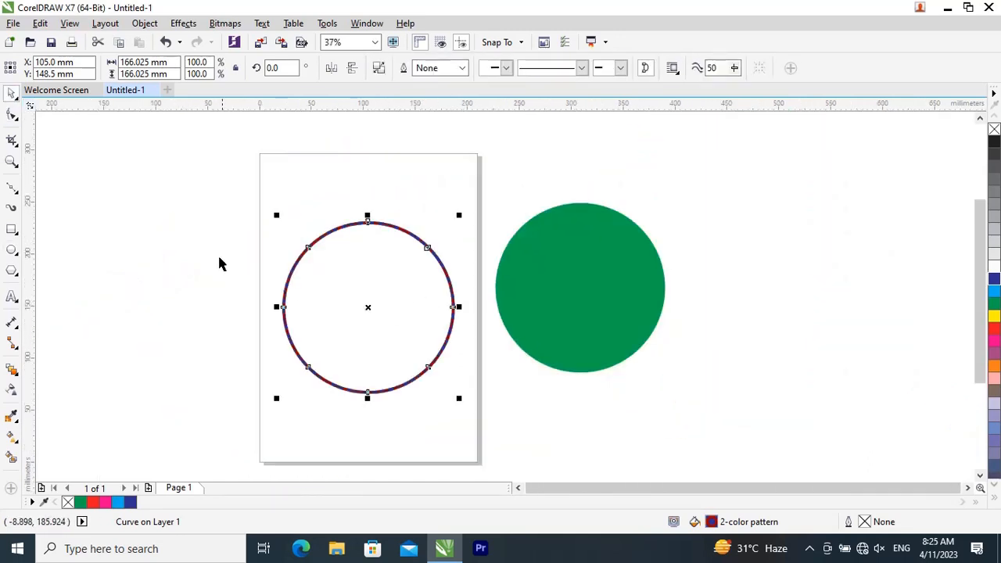
pyautogui.click(219, 264)
# Step: Switch to File Explorer and open the photoshop refrences folder within refrences on the work (D:) drive
pyautogui.press('super+e')
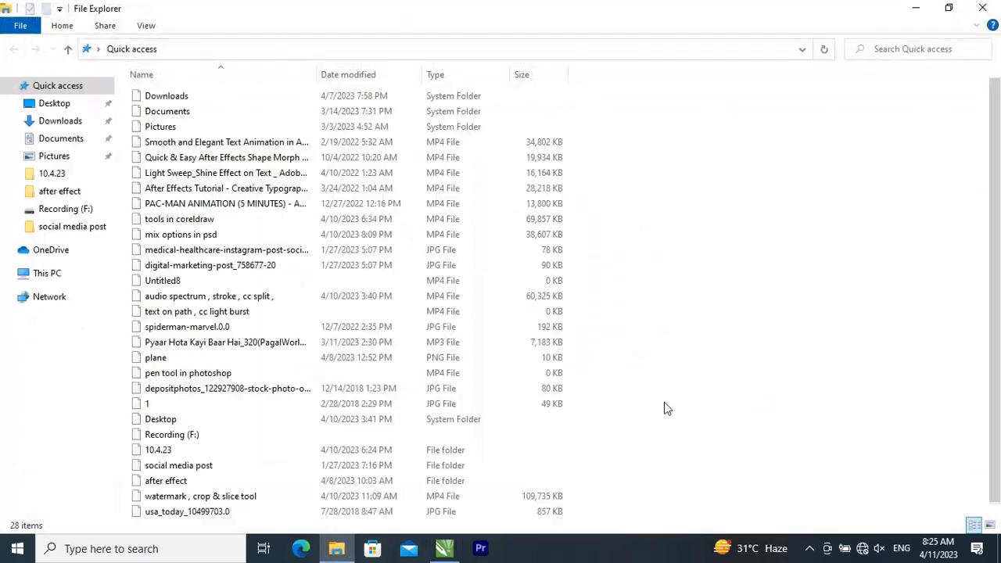
pyautogui.click(63, 433)
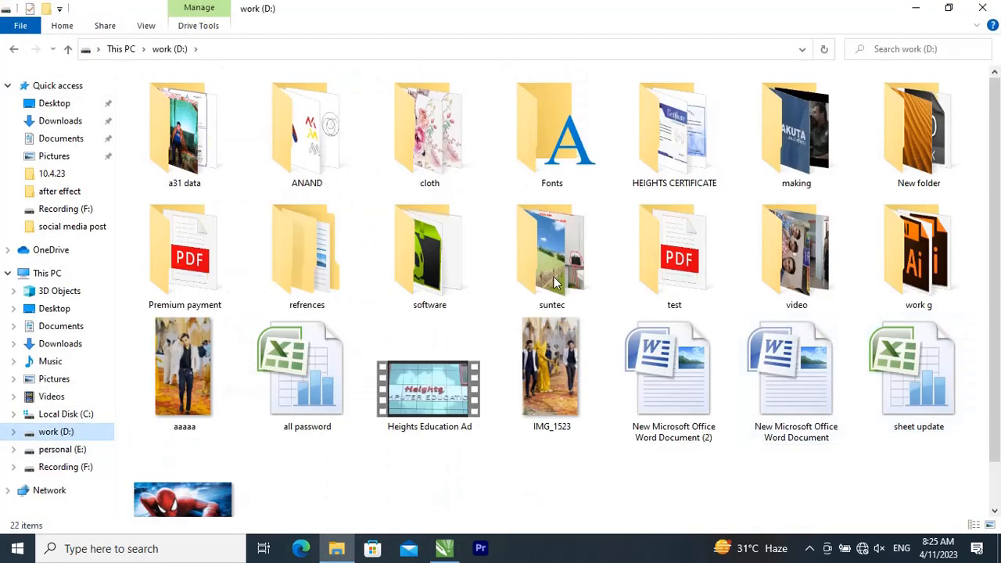
pyautogui.click(317, 265)
pyautogui.doubleClick(316, 264)
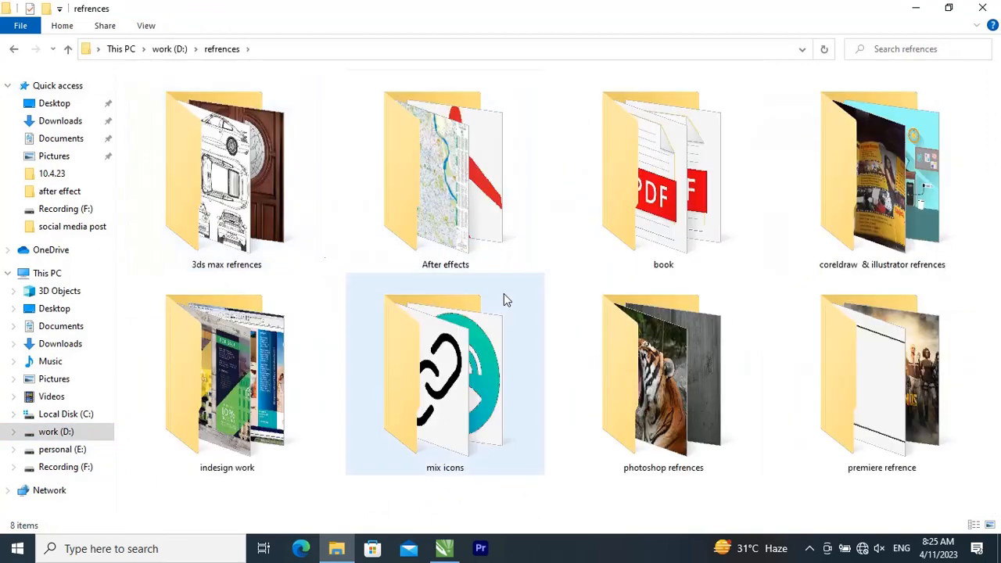
pyautogui.doubleClick(724, 377)
# Step: Import the photo adult-adventure-backpack-842155 into the CorelDRAW document and place it beyond the green circle, about 758 mm wide
pyautogui.scroll(-10, 721, 382)
pyautogui.scroll(-5, 721, 382)
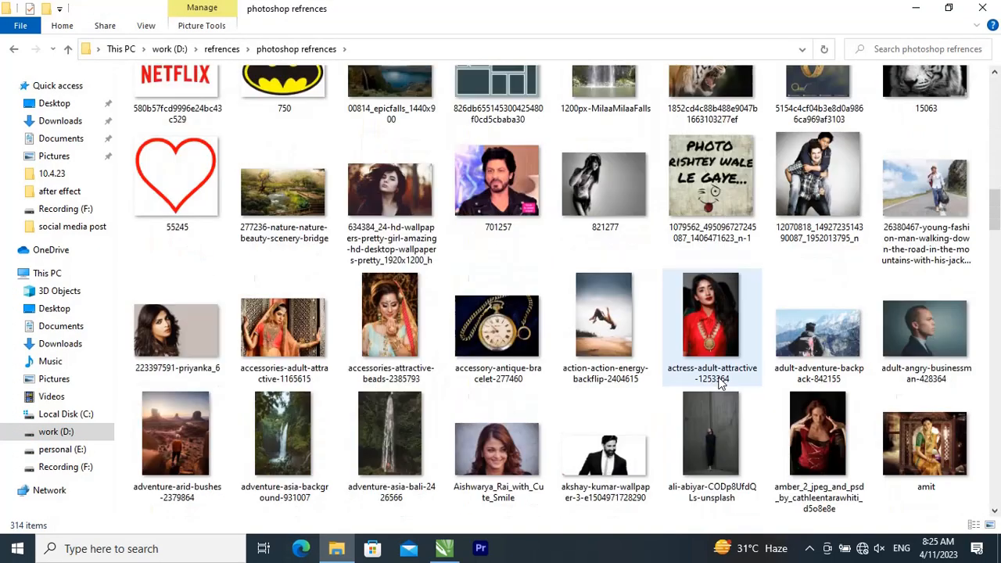
pyautogui.moveTo(821, 313); pyautogui.dragTo(773, 327)
pyautogui.scroll(-4, 649, 329)
pyautogui.moveTo(512, 420); pyautogui.dragTo(693, 364)
pyautogui.scroll(4, 736, 317)
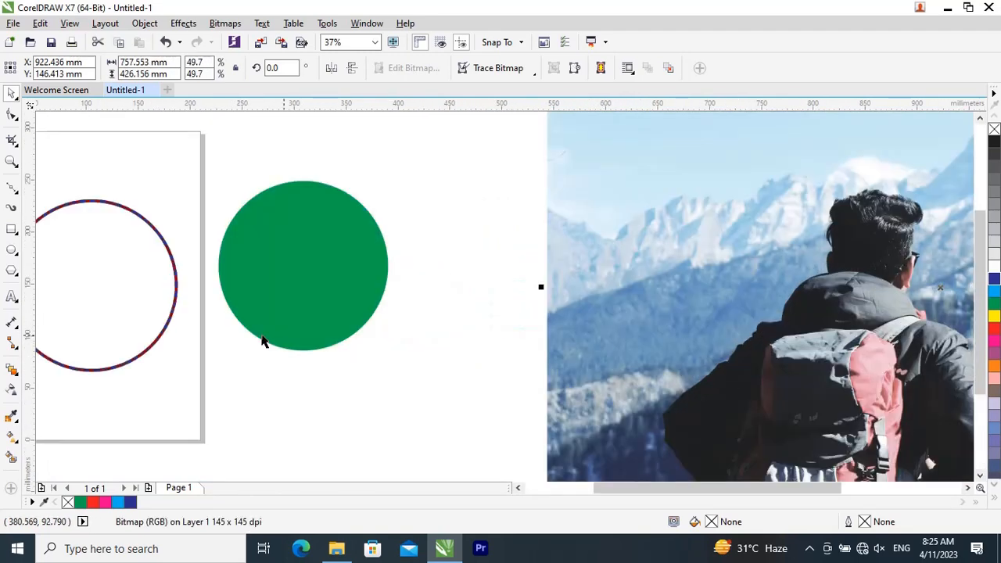
pyautogui.click(574, 299)
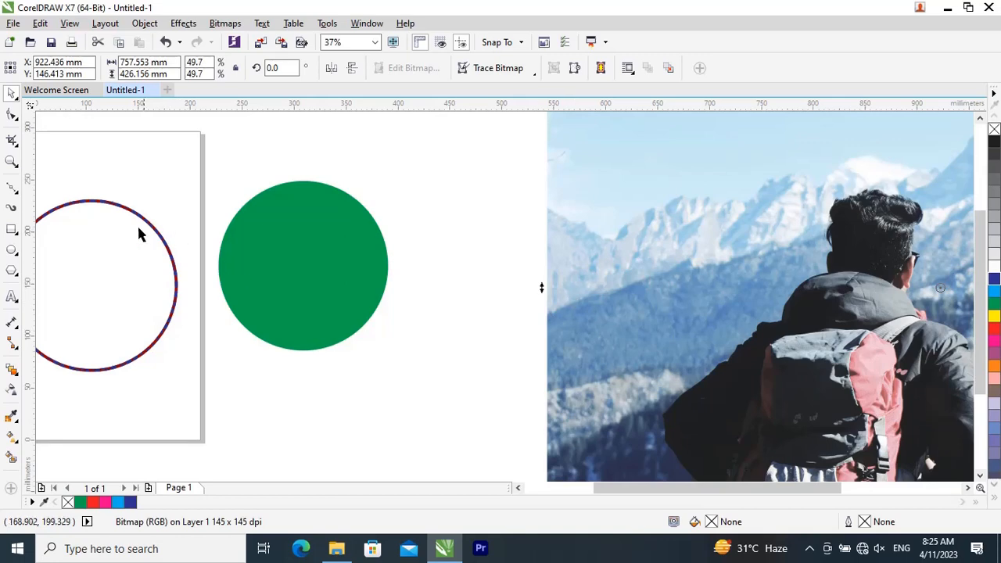
# Step: Inspect the ring's pattern up close, and move the photo nearer to the page so that it overlaps the green circle
pyautogui.click(108, 210)
pyautogui.scroll(7, 195, 223)
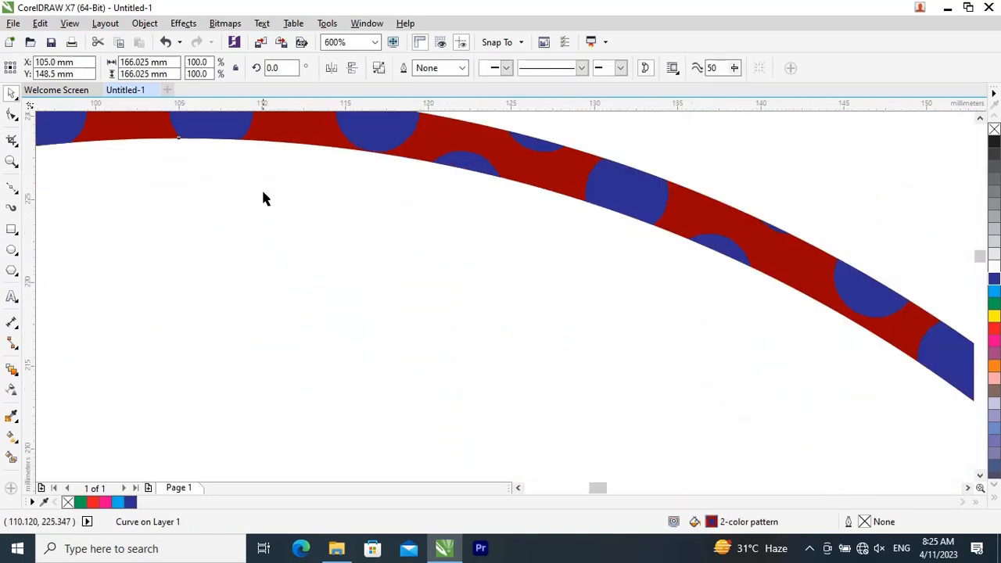
pyautogui.scroll(-2, 291, 207)
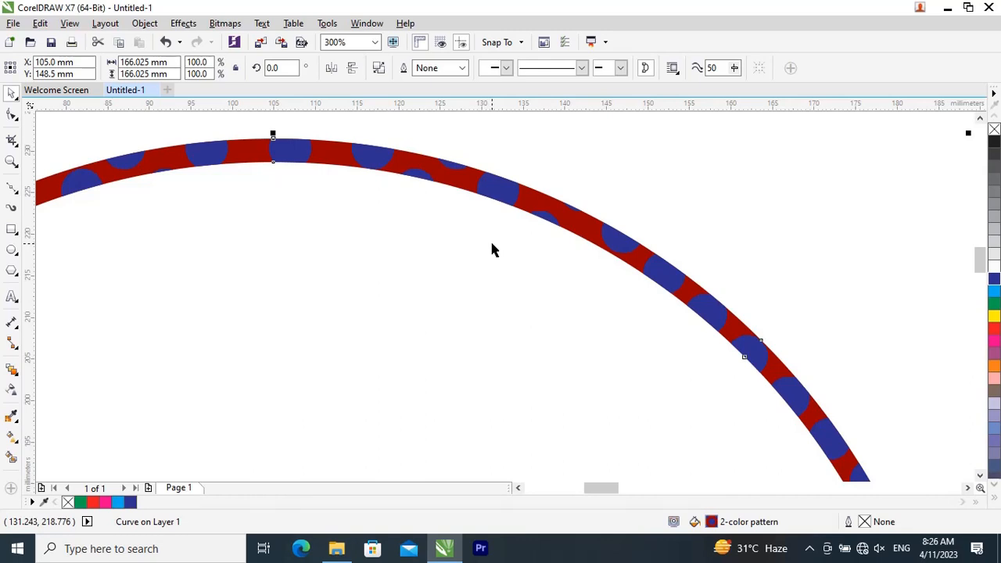
pyautogui.scroll(-5, 493, 249)
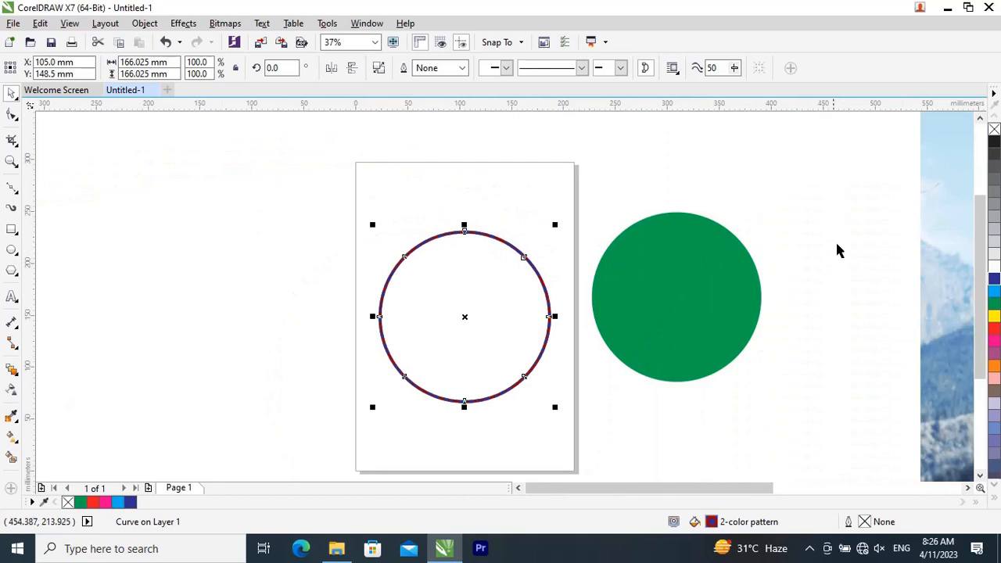
pyautogui.moveTo(927, 217); pyautogui.dragTo(697, 221)
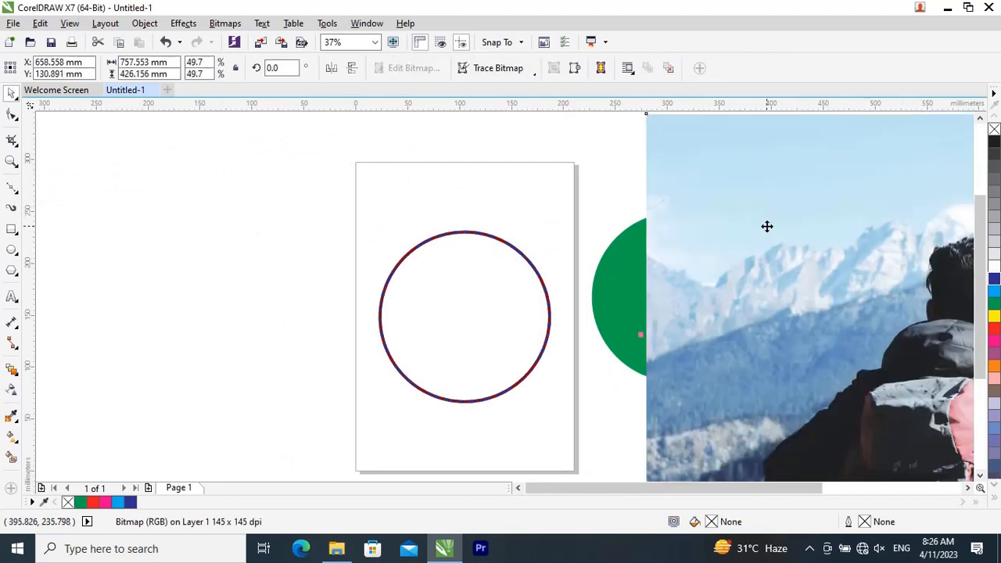
pyautogui.moveTo(766, 226)
pyautogui.mouseDown()
pyautogui.moveTo(717, 275)
pyautogui.moveTo(748, 235)
pyautogui.mouseUp()
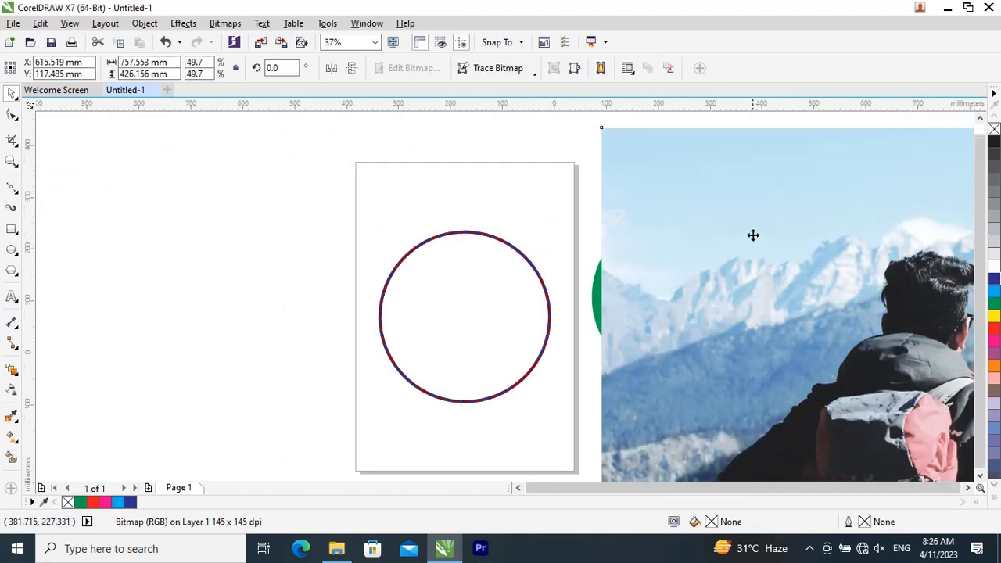
# Step: PowerClip the backpacker photo inside the ring on the page, and inspect the ring's new fill up close
pyautogui.scroll(-2, 753, 235)
pyautogui.rightClick(754, 235)
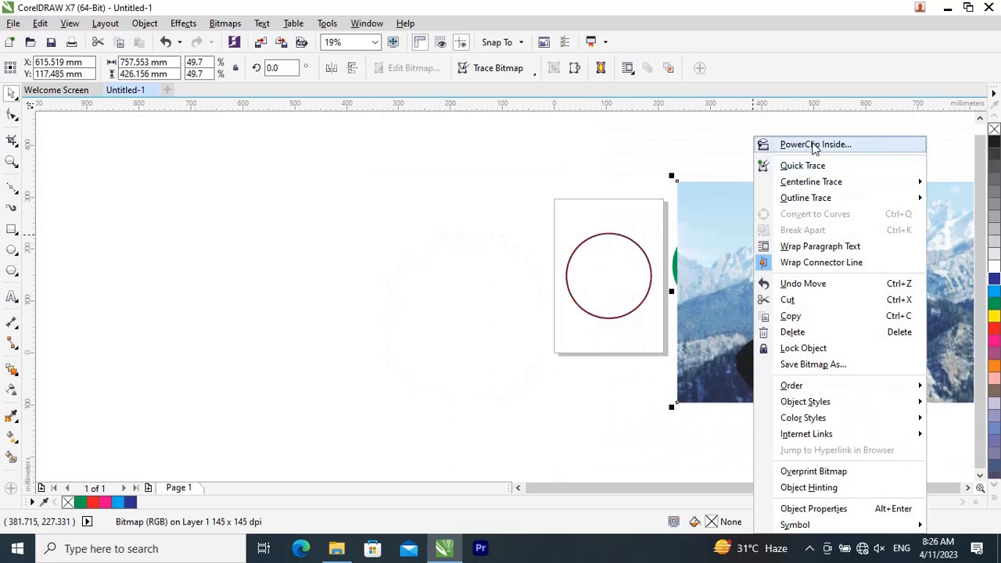
pyautogui.click(814, 144)
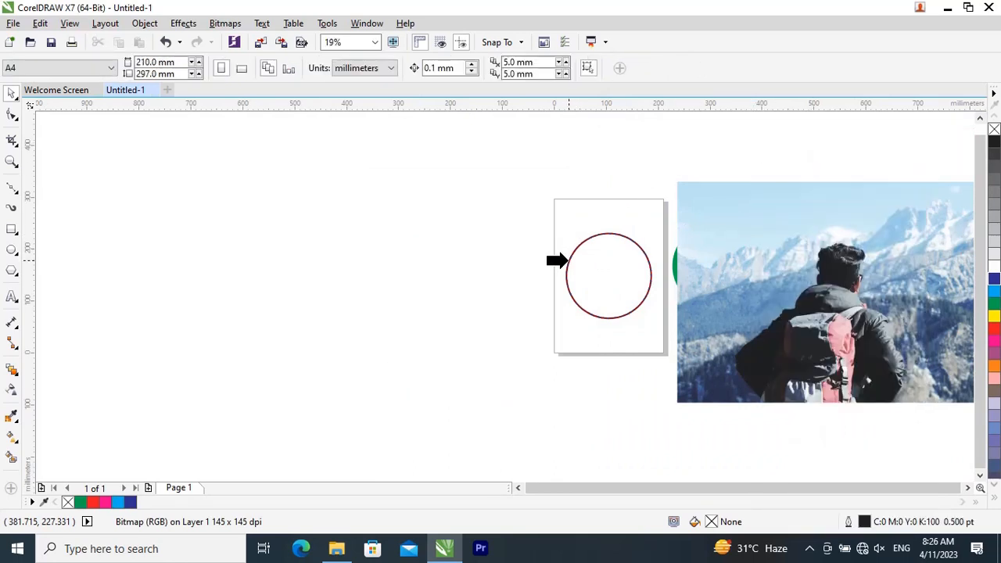
pyautogui.click(567, 261)
pyautogui.scroll(3, 594, 258)
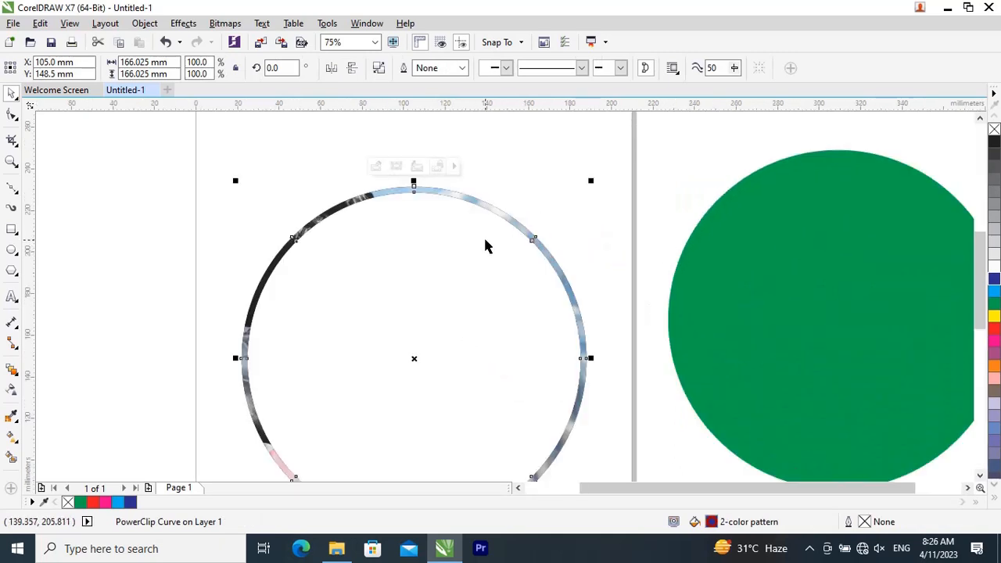
pyautogui.scroll(2, 485, 247)
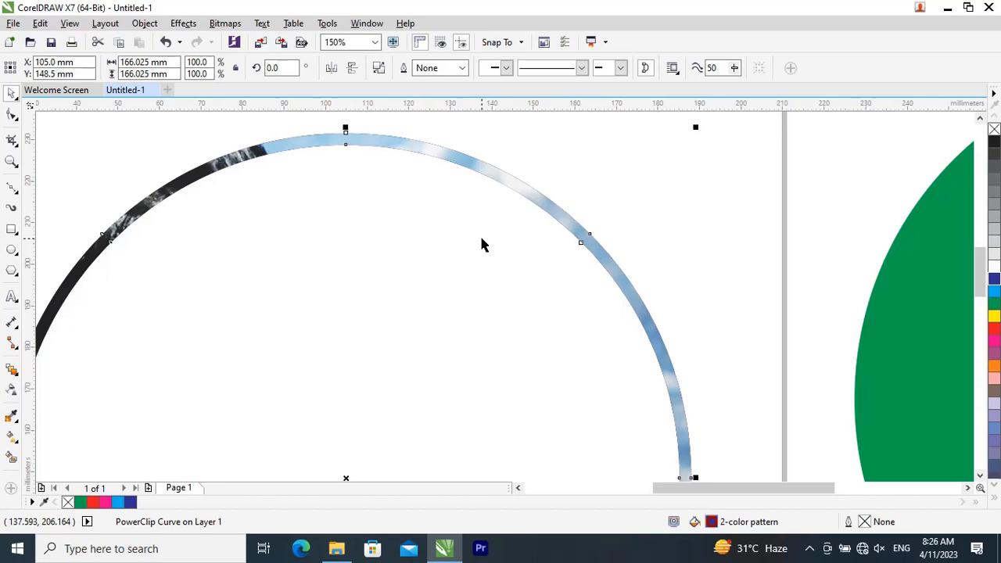
pyautogui.scroll(-3, 563, 234)
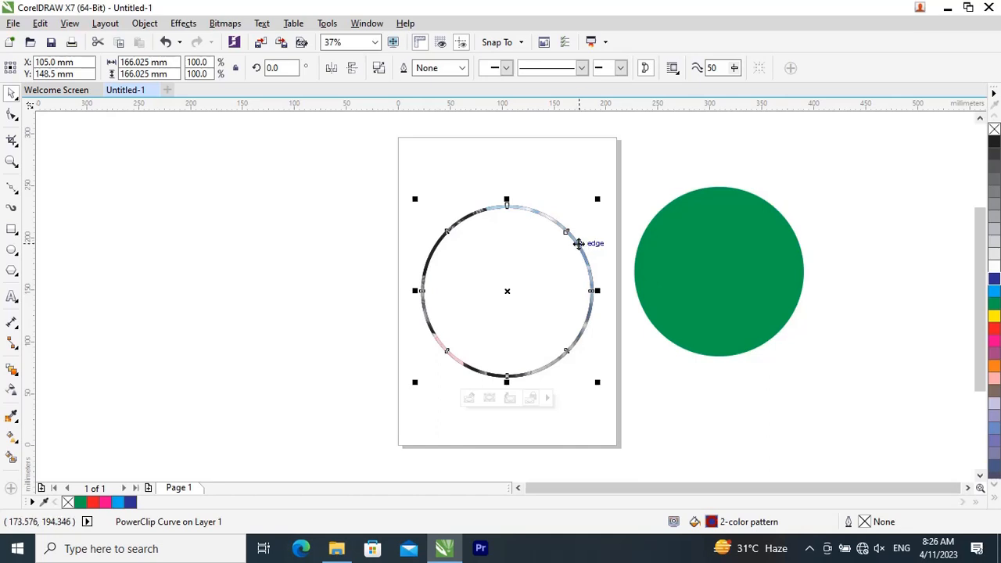
# Step: Edit the ring's PowerClip contents: scale the photo to about 248 mm wide and move it up over the ring's upper part
pyautogui.doubleClick(579, 243)
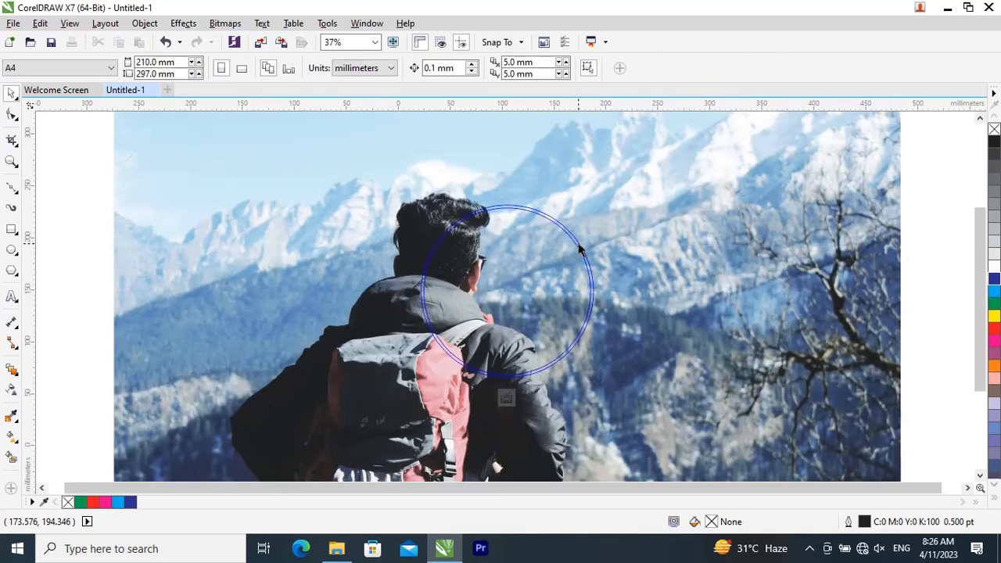
pyautogui.scroll(-2, 579, 248)
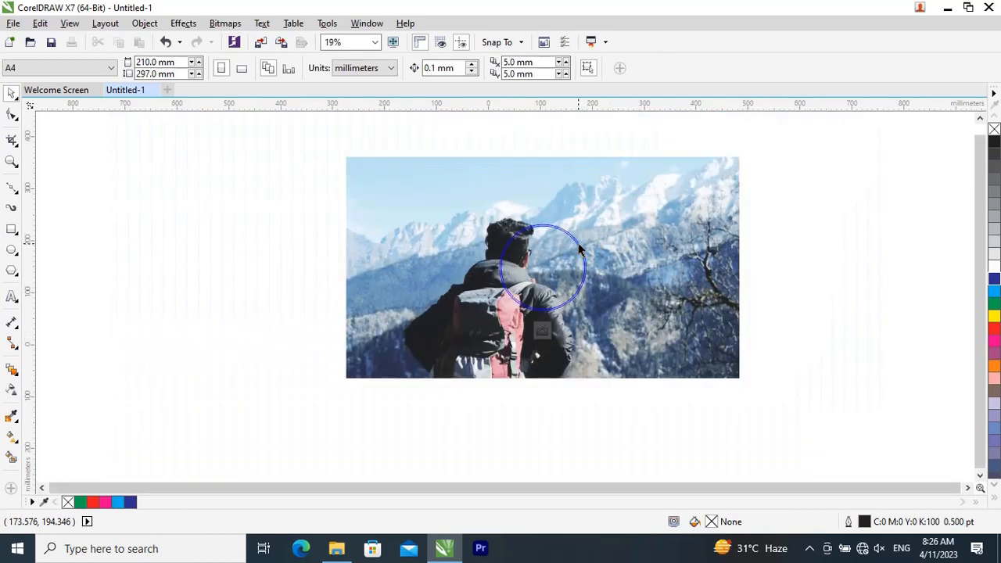
pyautogui.click(682, 270)
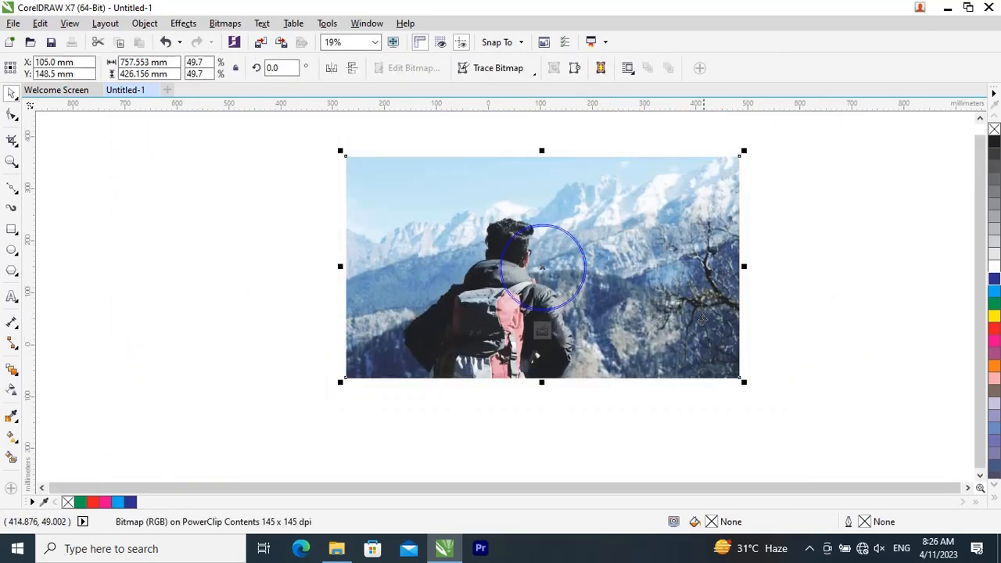
pyautogui.moveTo(743, 383); pyautogui.dragTo(681, 311)
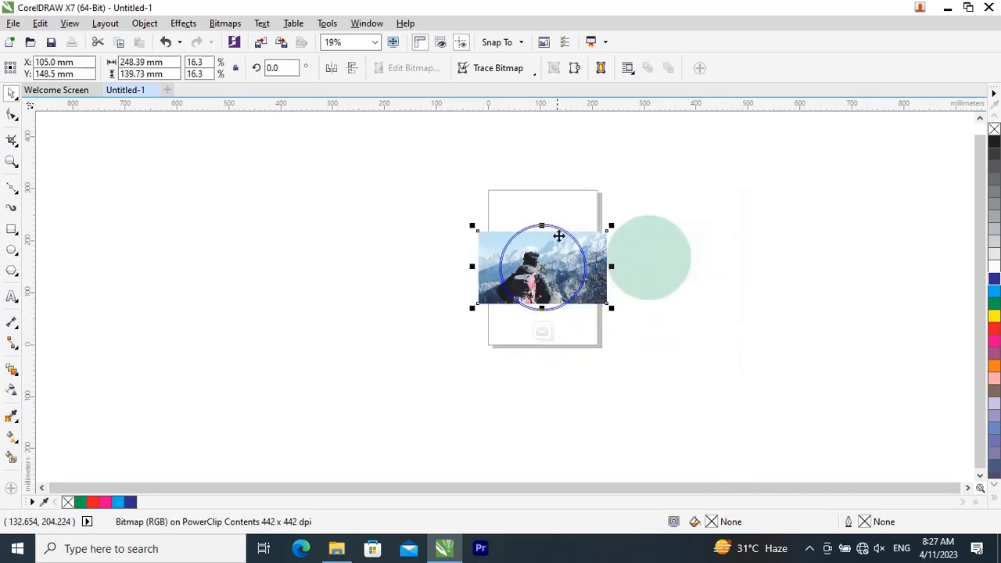
pyautogui.scroll(2, 563, 232)
pyautogui.moveTo(559, 293); pyautogui.dragTo(570, 228)
pyautogui.scroll(2, 595, 253)
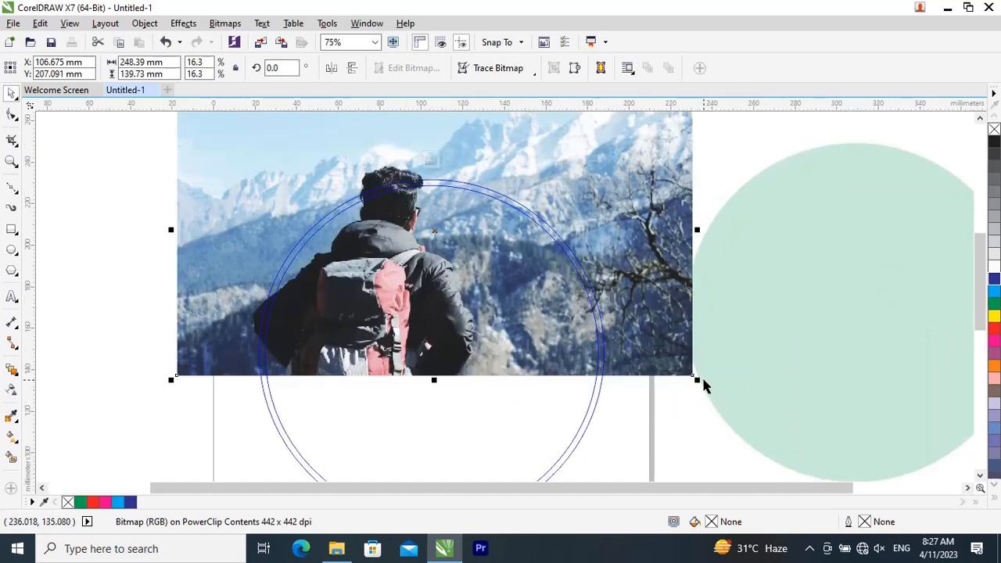
# Step: Shrink the photo to about 200 mm wide, lower it slightly within the ring, and finish editing the PowerClip
pyautogui.moveTo(697, 380); pyautogui.dragTo(643, 348)
pyautogui.moveTo(613, 290); pyautogui.dragTo(617, 295)
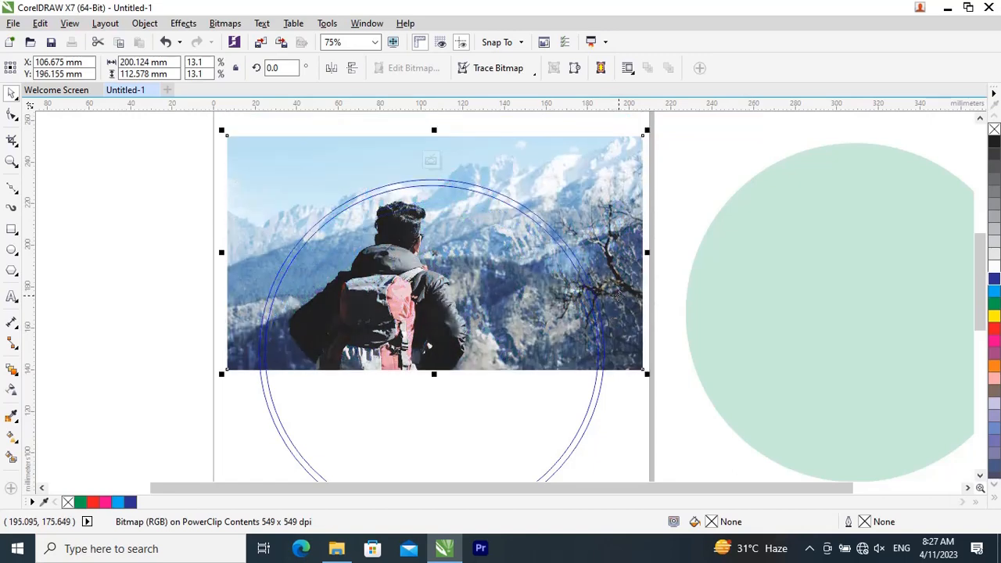
pyautogui.click(431, 162)
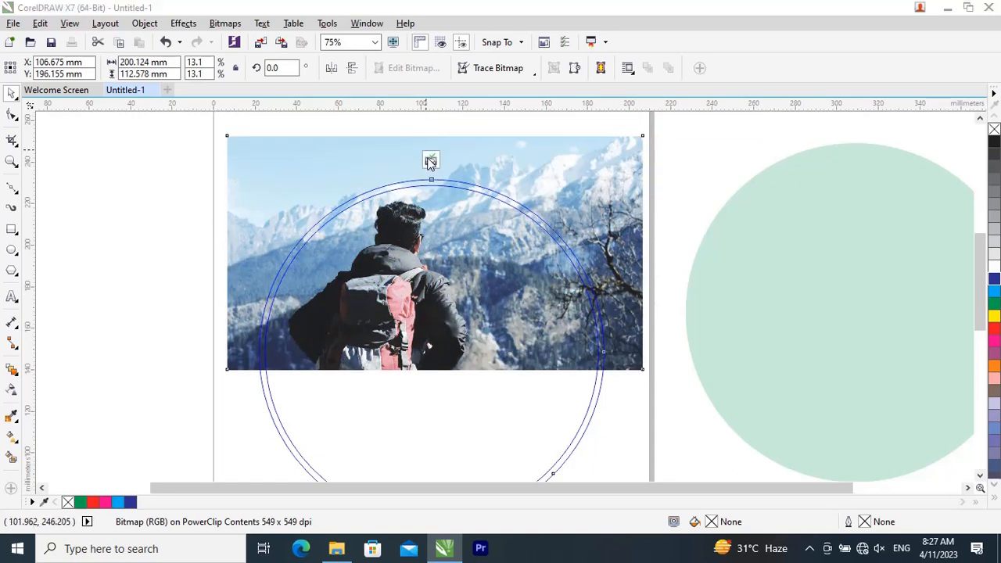
pyautogui.click(632, 244)
# Step: Inspect both sides of the ring up close, and delete the ring together with the green circle
pyautogui.scroll(2, 599, 357)
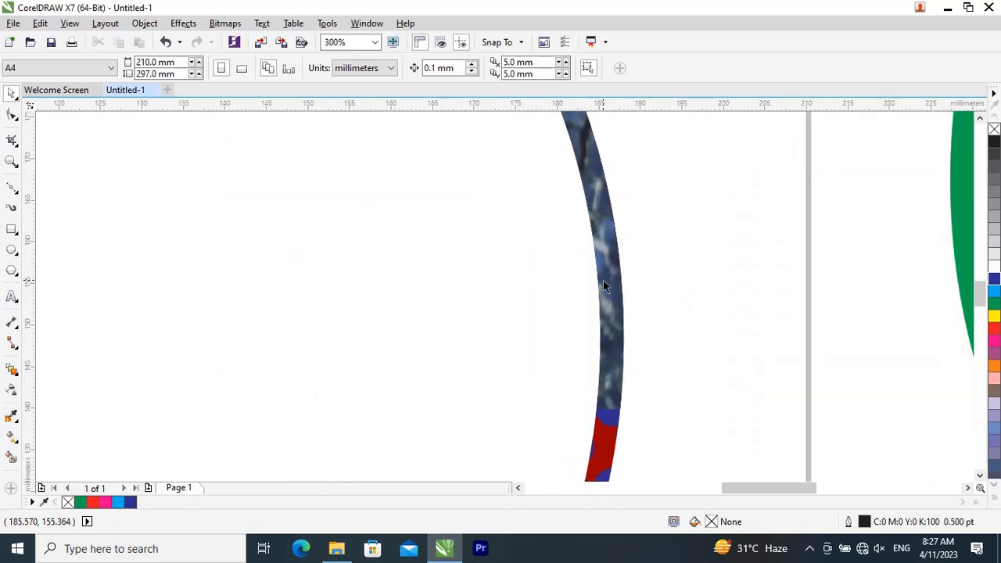
pyautogui.scroll(-2, 603, 286)
pyautogui.scroll(2, 308, 316)
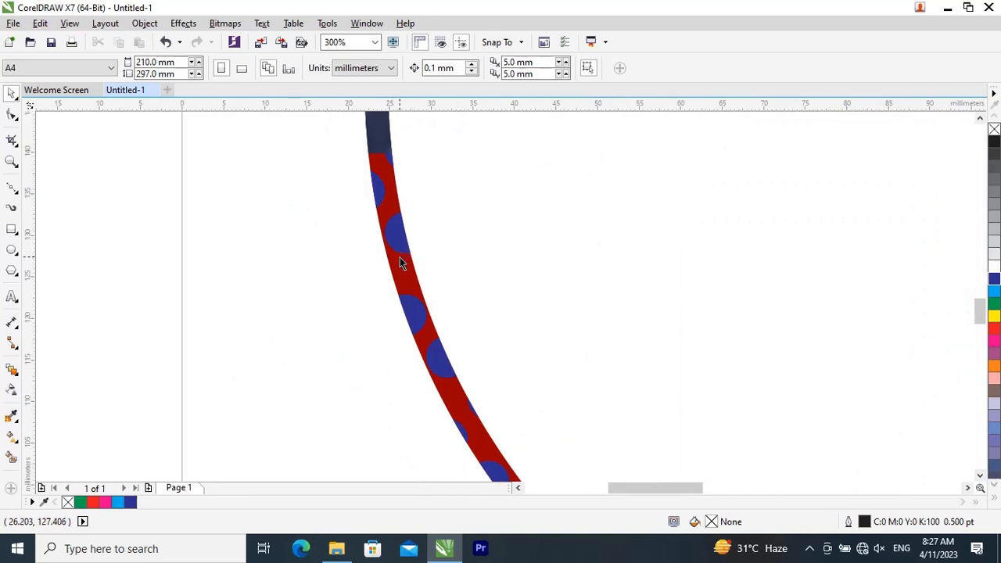
pyautogui.scroll(-6, 307, 258)
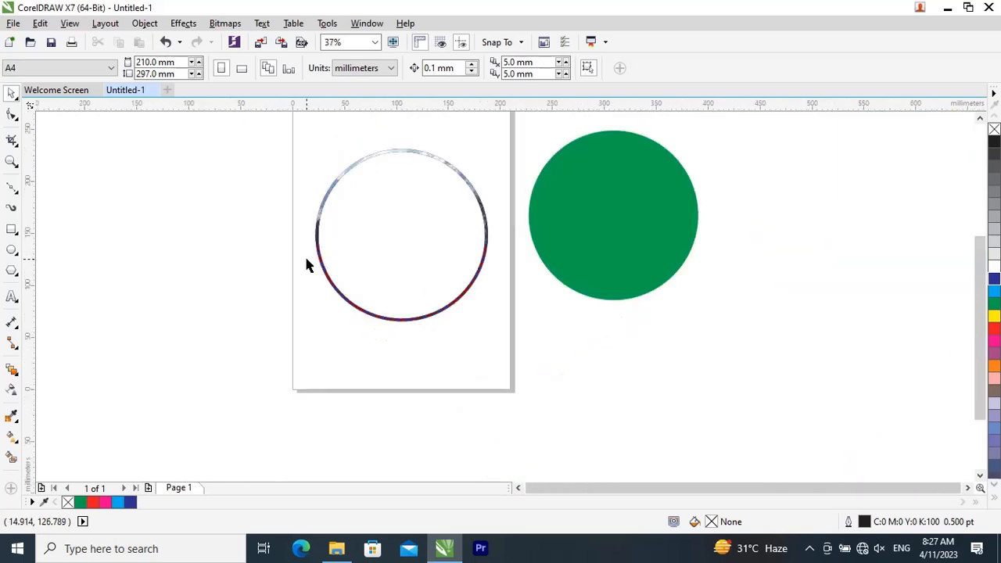
pyautogui.scroll(-2, 307, 265)
pyautogui.moveTo(281, 196); pyautogui.dragTo(482, 338)
pyautogui.press('Delete')
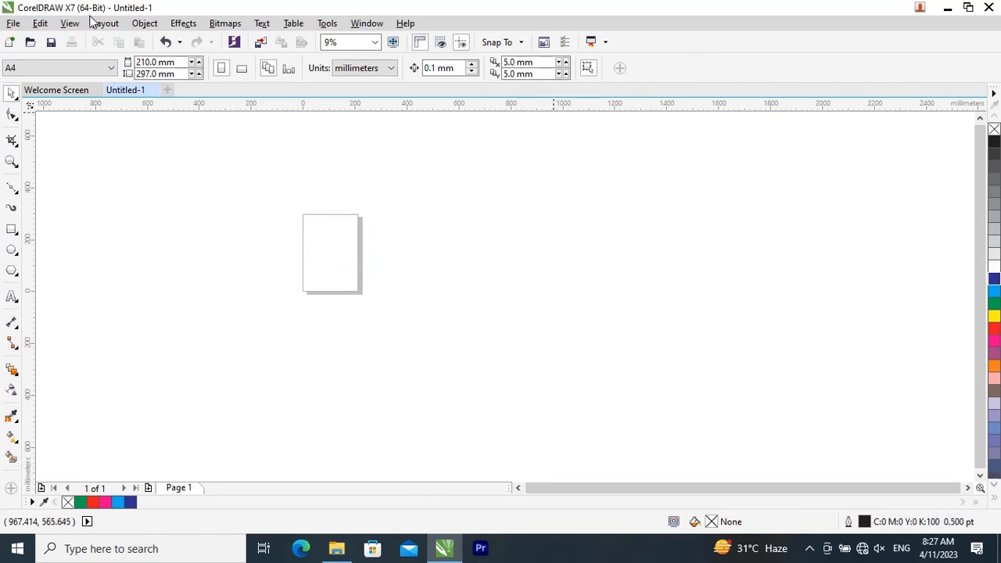
pyautogui.click(145, 23)
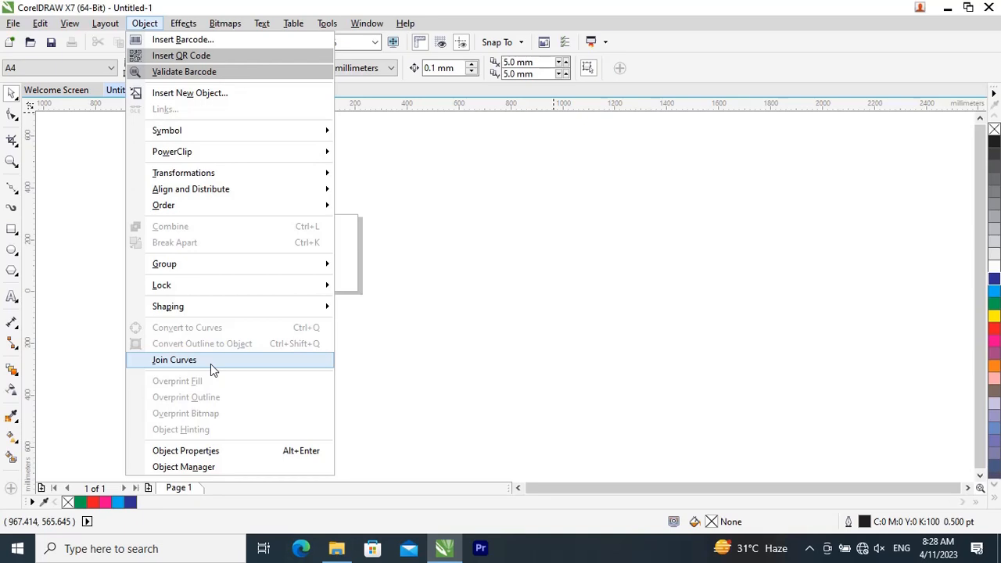
pyautogui.click(789, 222)
# Step: Draw an open four-node curve with the Bézier tool across the upper part of the page, about 207 mm wide and 120 mm high
pyautogui.hotkey('shift', 'F4')
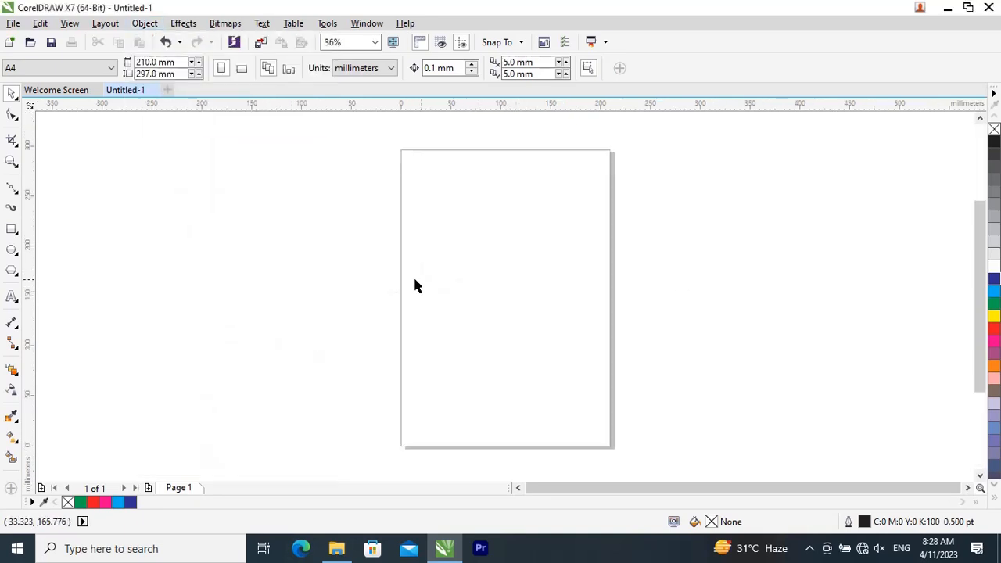
pyautogui.click(16, 255)
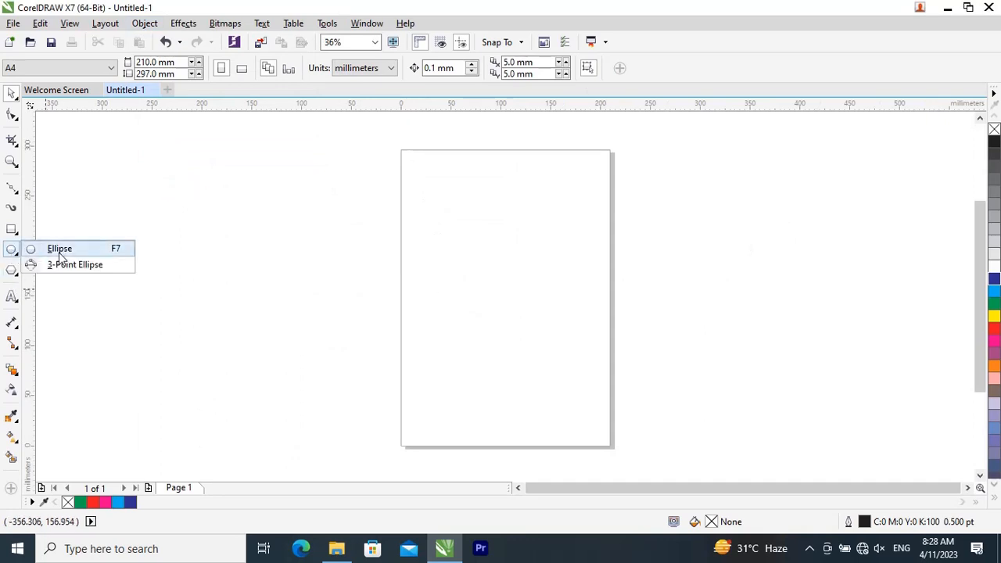
pyautogui.moveTo(11, 189)
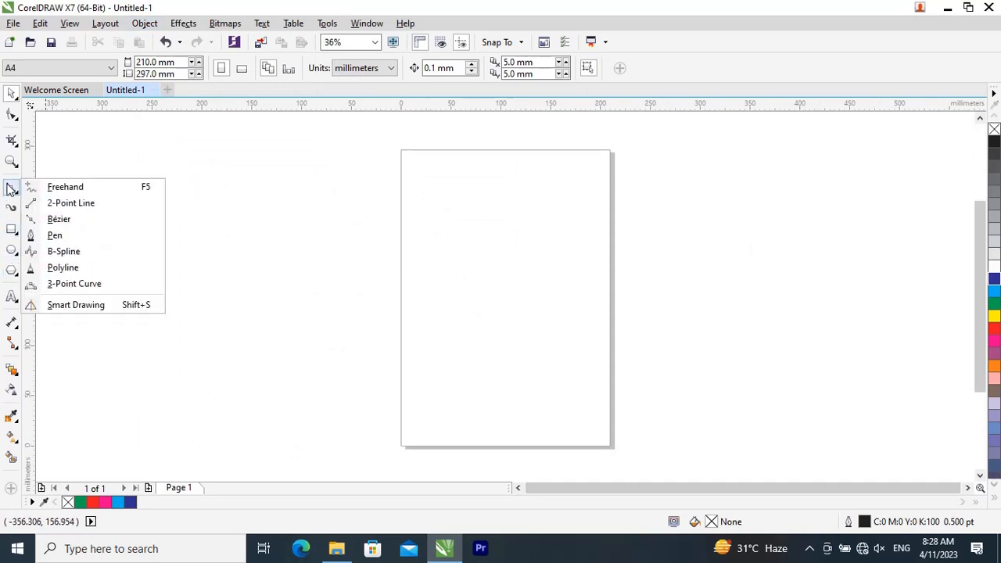
pyautogui.click(56, 220)
pyautogui.click(441, 236)
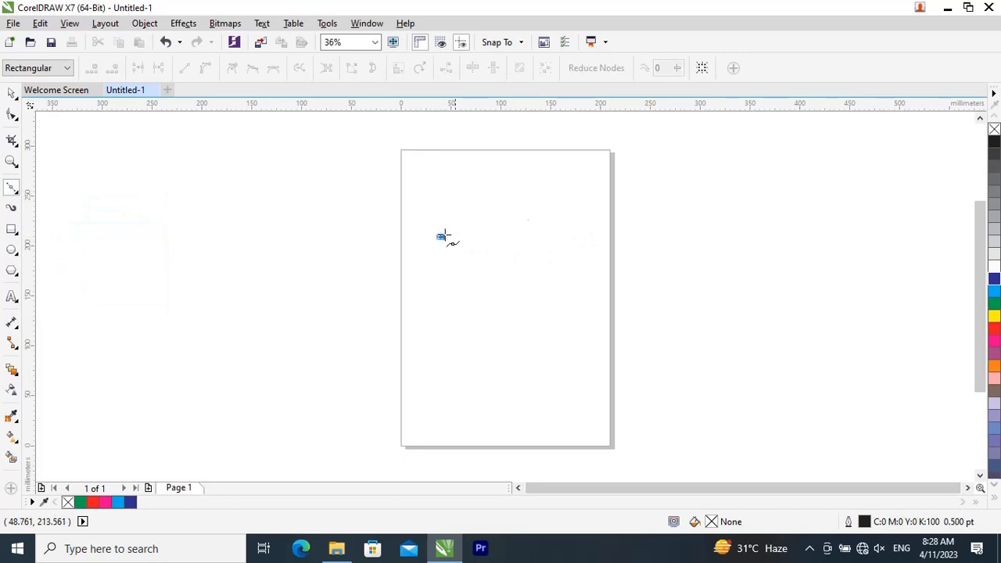
pyautogui.moveTo(602, 242); pyautogui.dragTo(600, 320)
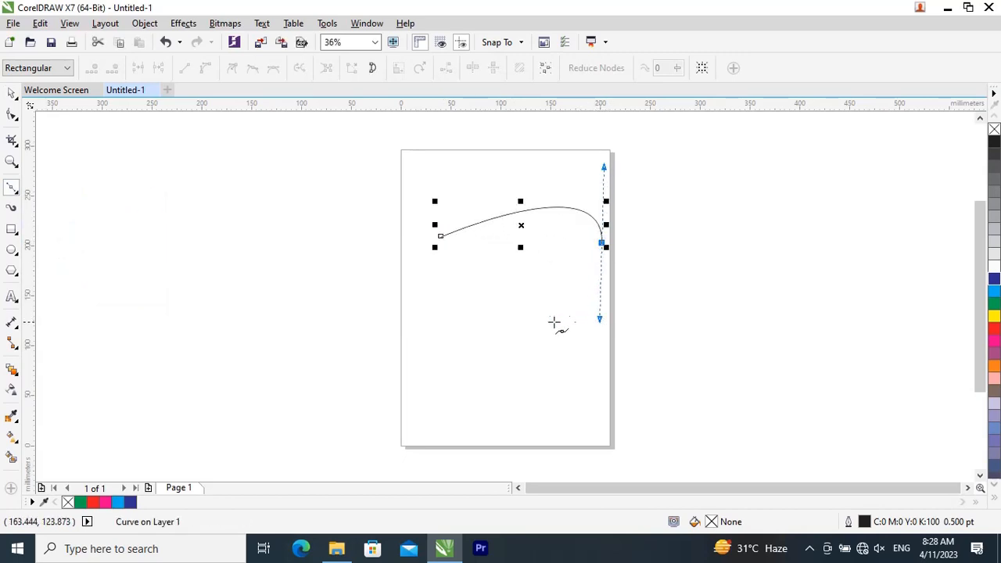
pyautogui.moveTo(534, 323); pyautogui.dragTo(432, 311)
pyautogui.click(400, 280)
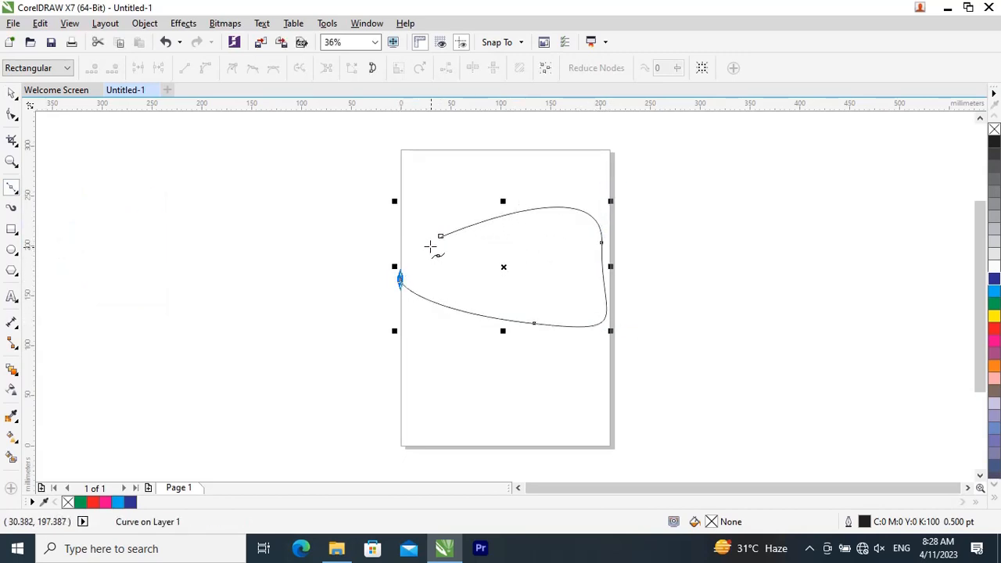
# Step: Select the open curve and move it horizontally by about 6 mm toward the page's right edge
pyautogui.click(11, 92)
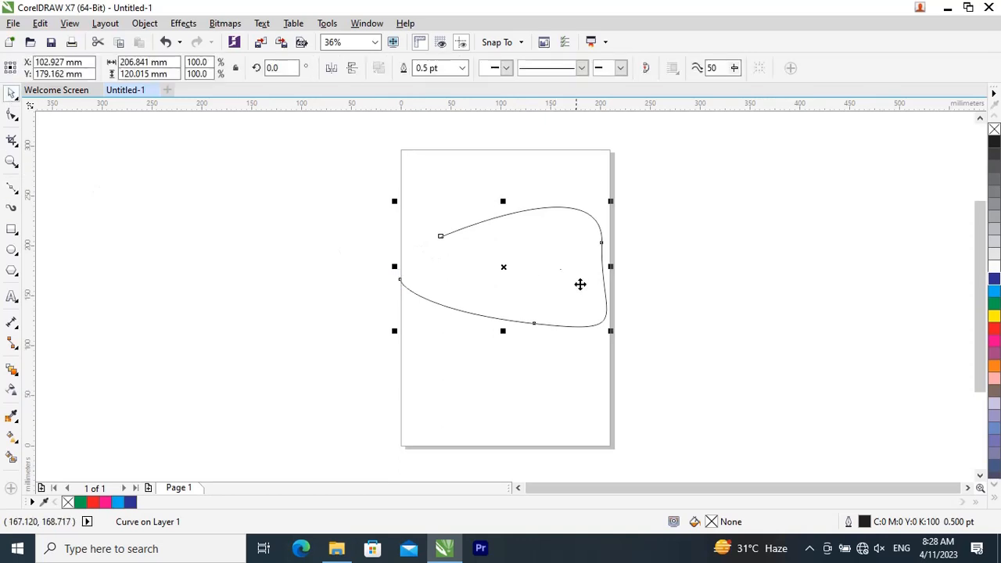
pyautogui.click(586, 275)
pyautogui.click(553, 256)
pyautogui.scroll(2, 552, 250)
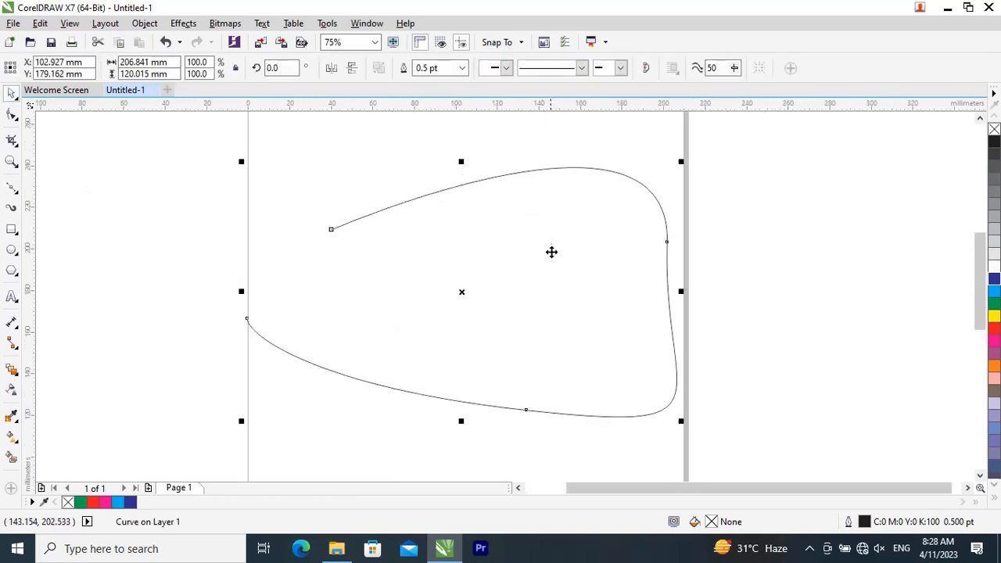
pyautogui.moveTo(478, 273); pyautogui.dragTo(490, 274)
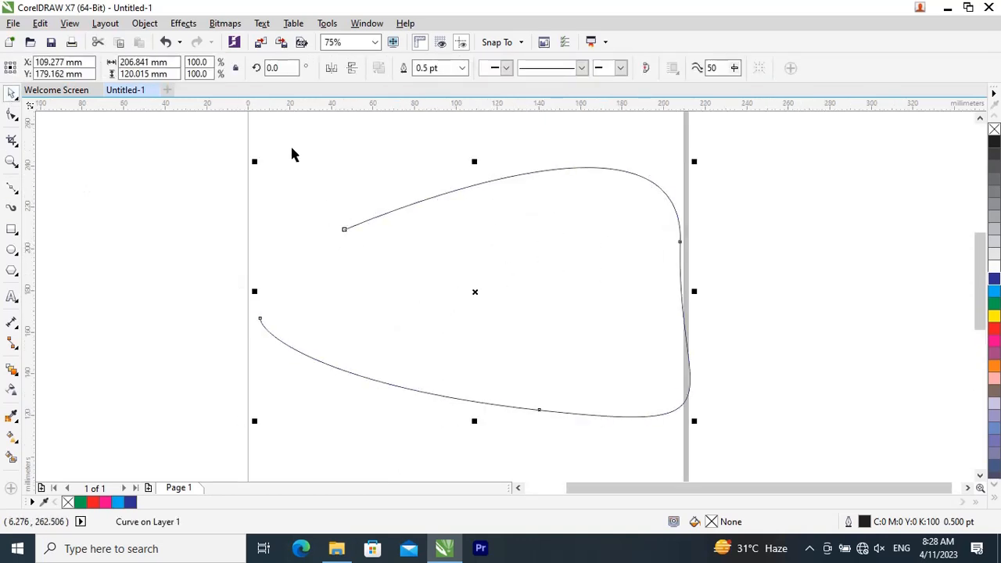
# Step: Open the Join Curves settings and preview the Extend join on the open curve
pyautogui.click(144, 23)
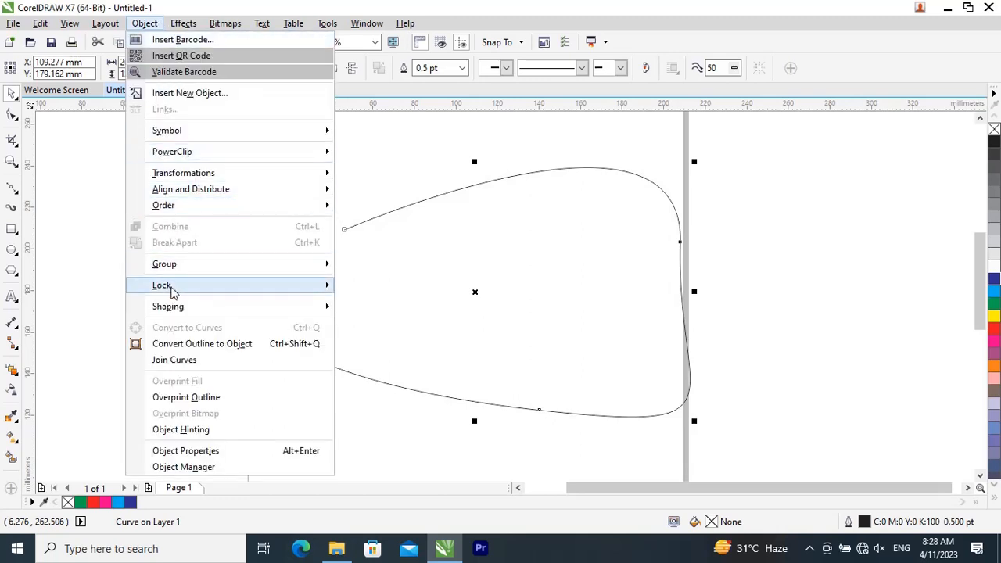
pyautogui.click(183, 361)
pyautogui.click(690, 225)
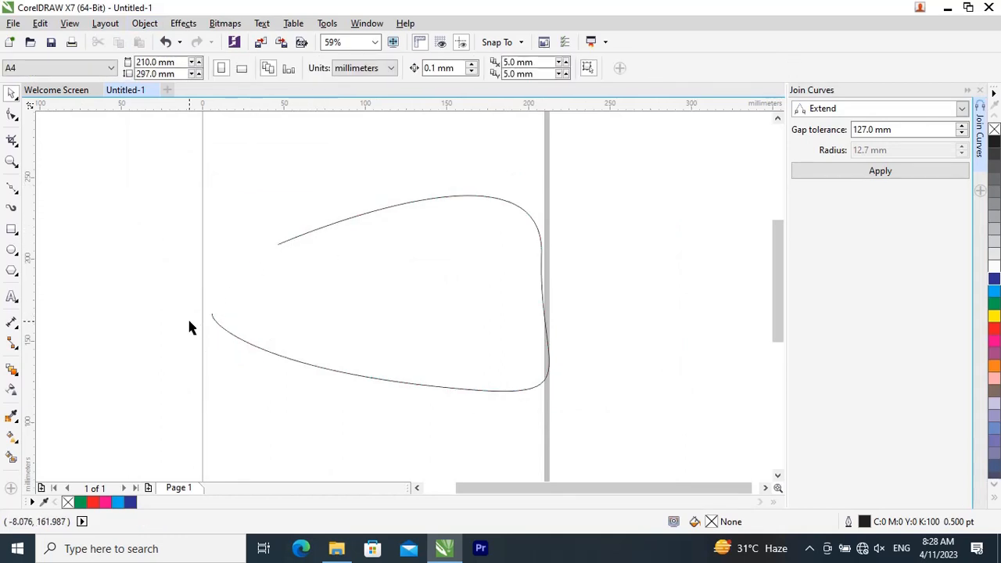
pyautogui.click(401, 249)
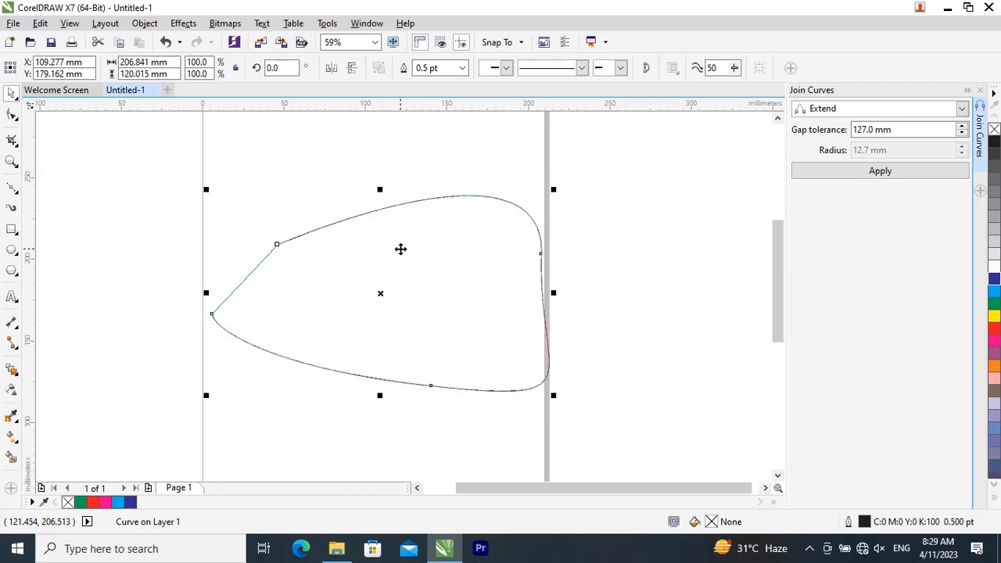
pyautogui.click(629, 255)
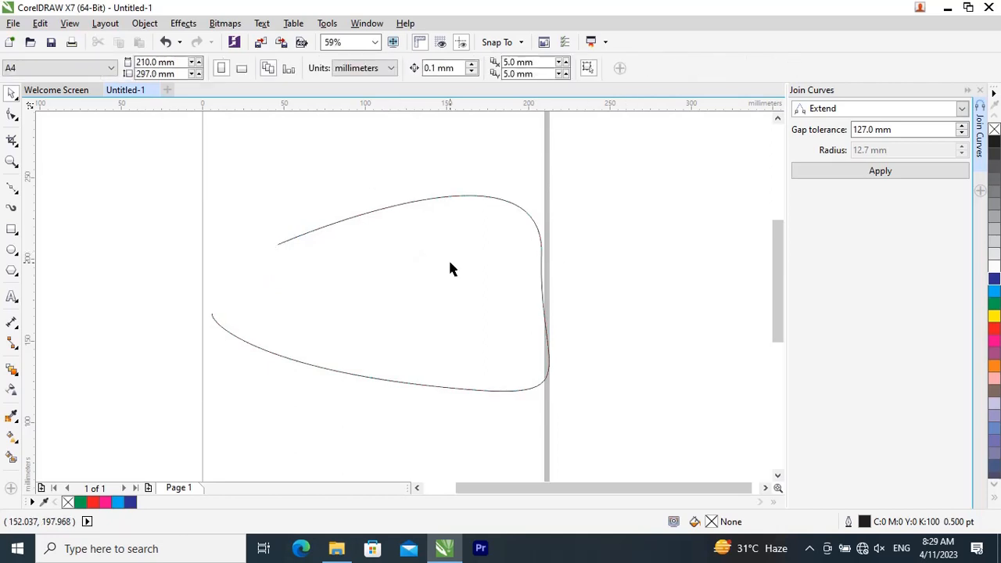
# Step: Rotate the open curve to an angle of about 307.25 degrees
pyautogui.click(448, 258)
pyautogui.click(513, 238)
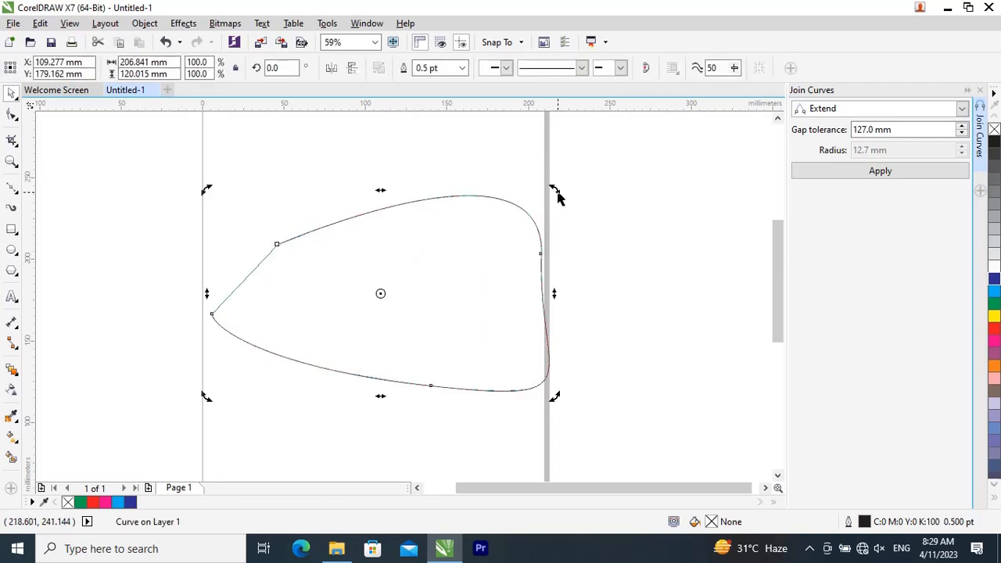
pyautogui.moveTo(556, 194); pyautogui.dragTo(478, 322)
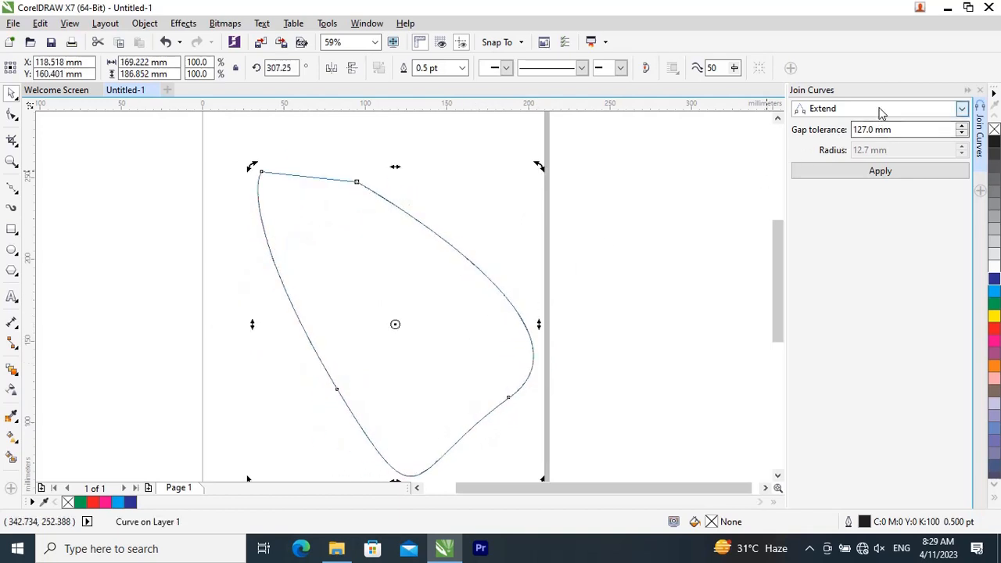
# Step: Apply a Fillet join to the curve's open ends with a 127.0 mm gap tolerance and a 12.7 mm radius
pyautogui.click(878, 109)
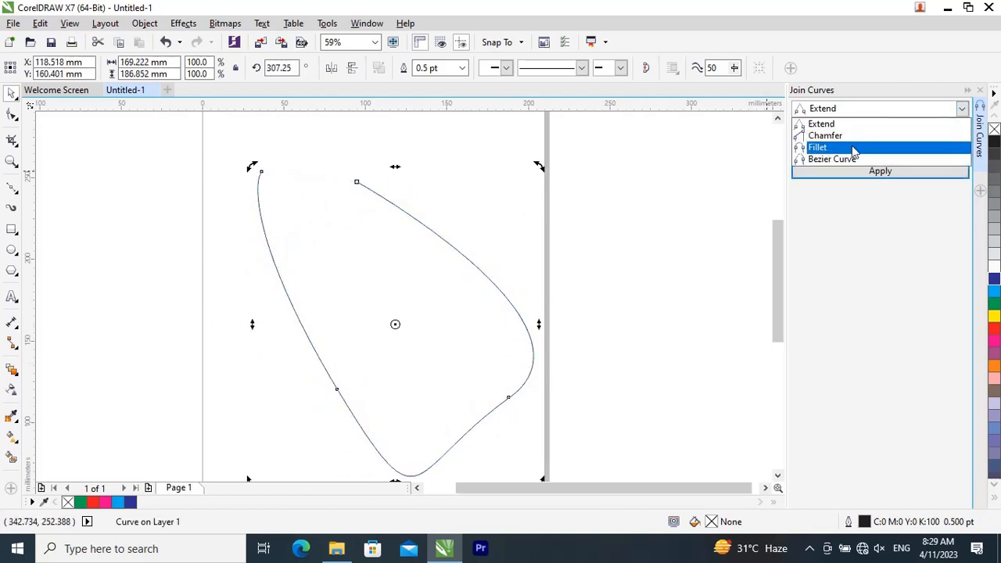
pyautogui.click(853, 149)
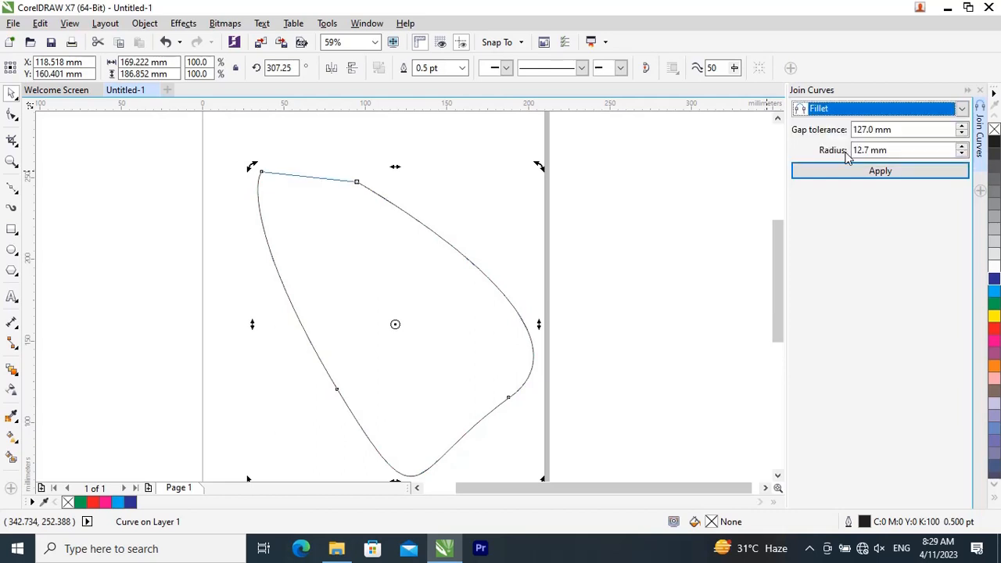
pyautogui.click(866, 174)
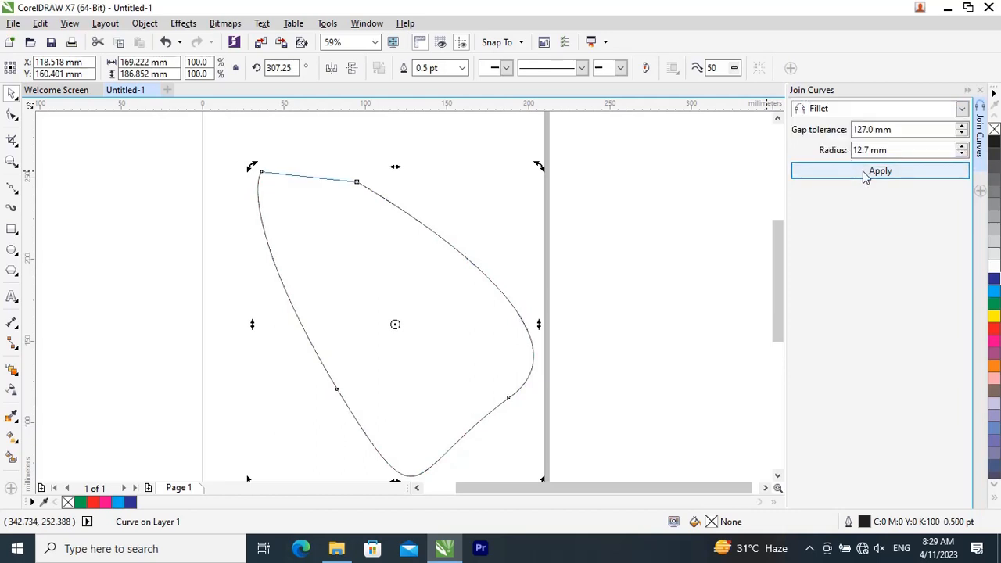
# Step: Move the joined curve off the page into the empty space beyond its right edge and deselect it
pyautogui.click(331, 226)
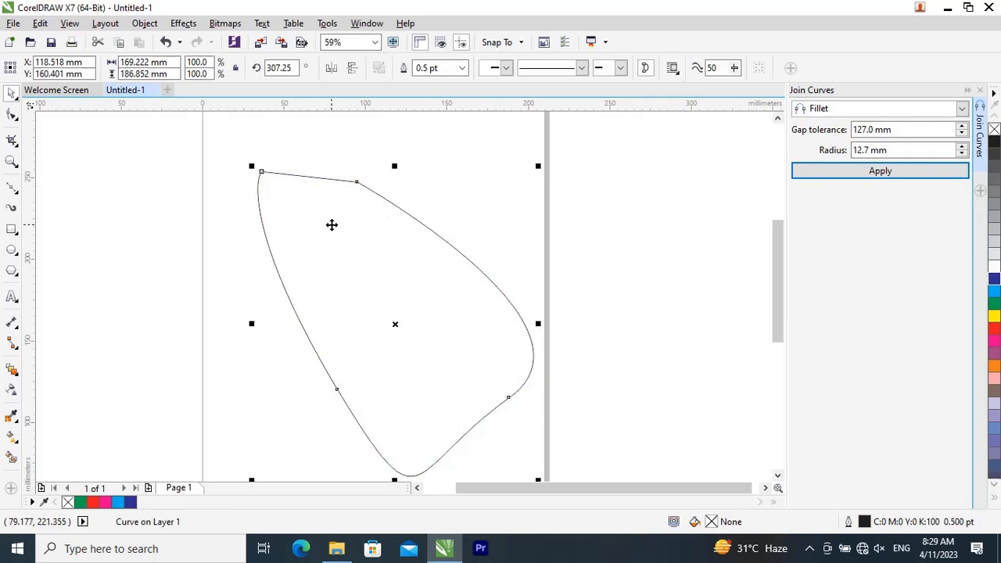
pyautogui.scroll(-2, 335, 226)
pyautogui.moveTo(336, 227); pyautogui.dragTo(585, 223)
pyautogui.click(253, 289)
# Step: Draw a circle about 118 mm in diameter on the page and turn it into an open 0° to 270° arc
pyautogui.click(12, 249)
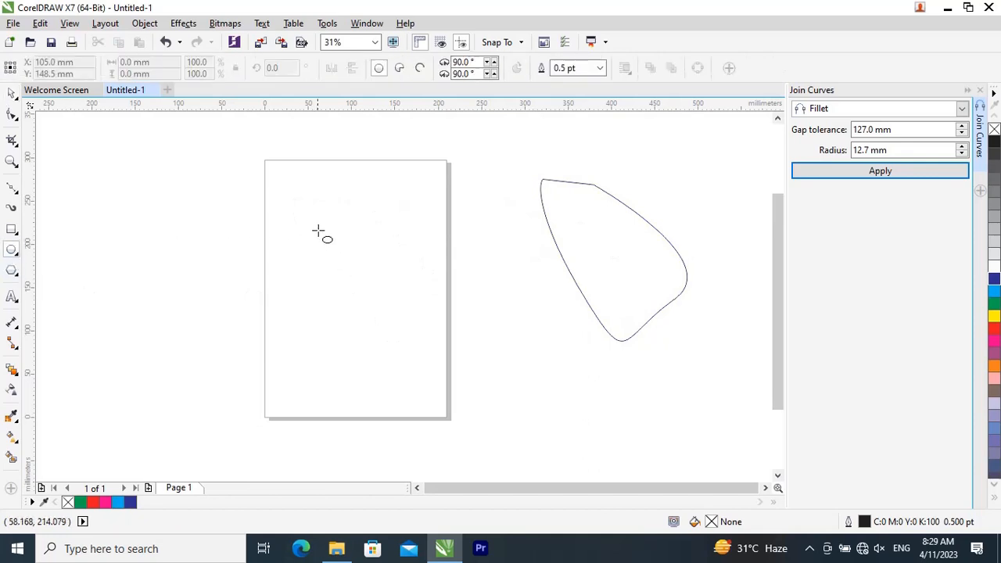
pyautogui.moveTo(299, 204); pyautogui.dragTo(386, 314)
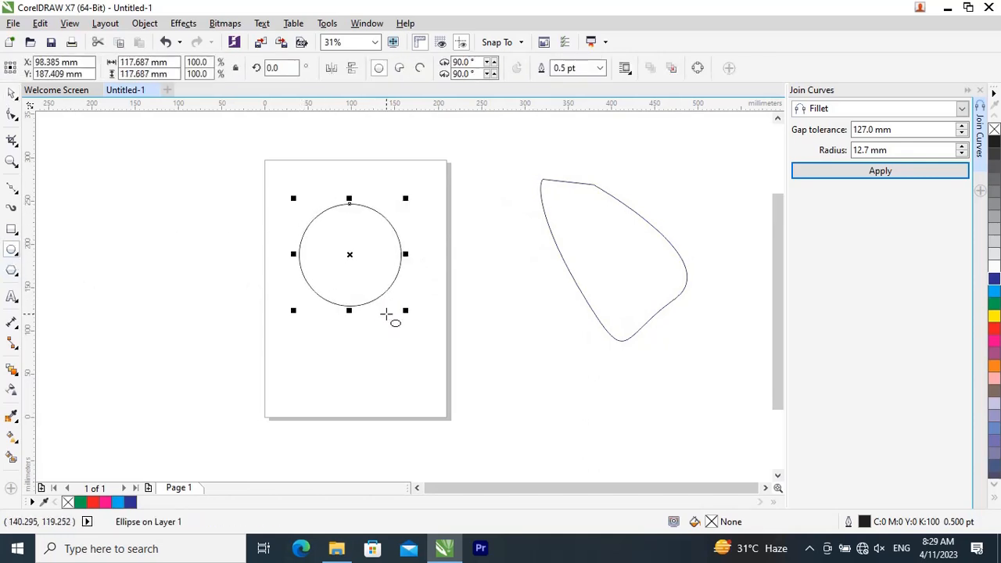
pyautogui.click(420, 69)
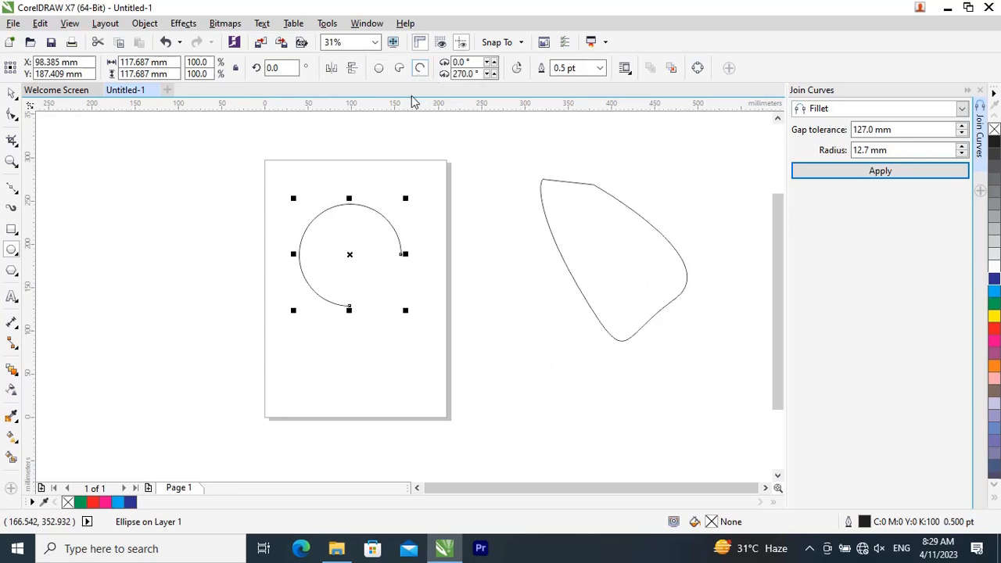
# Step: Try to apply the Fillet join to the arc without converting it to curves
pyautogui.click(840, 178)
pyautogui.click(840, 177)
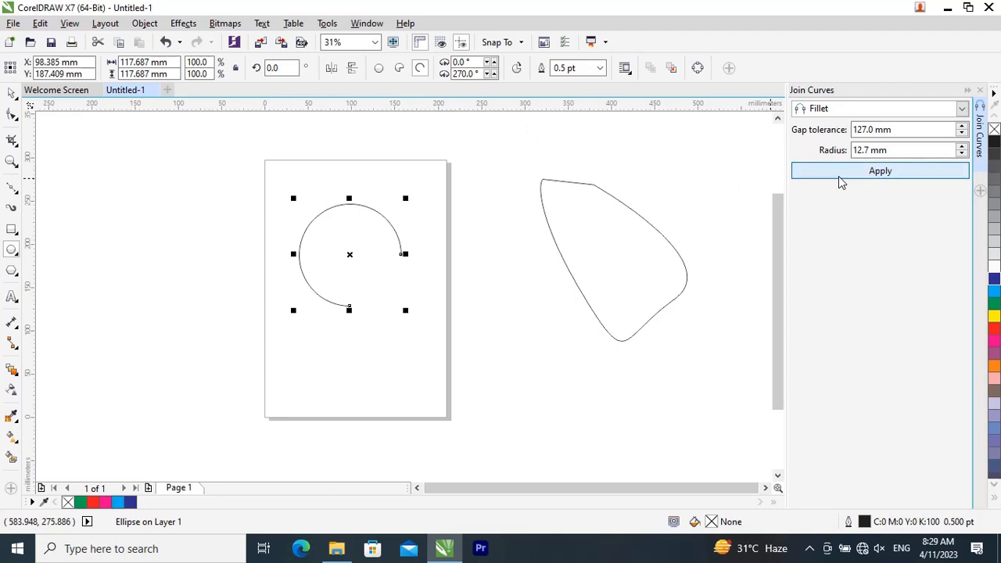
pyautogui.click(840, 178)
pyautogui.click(839, 177)
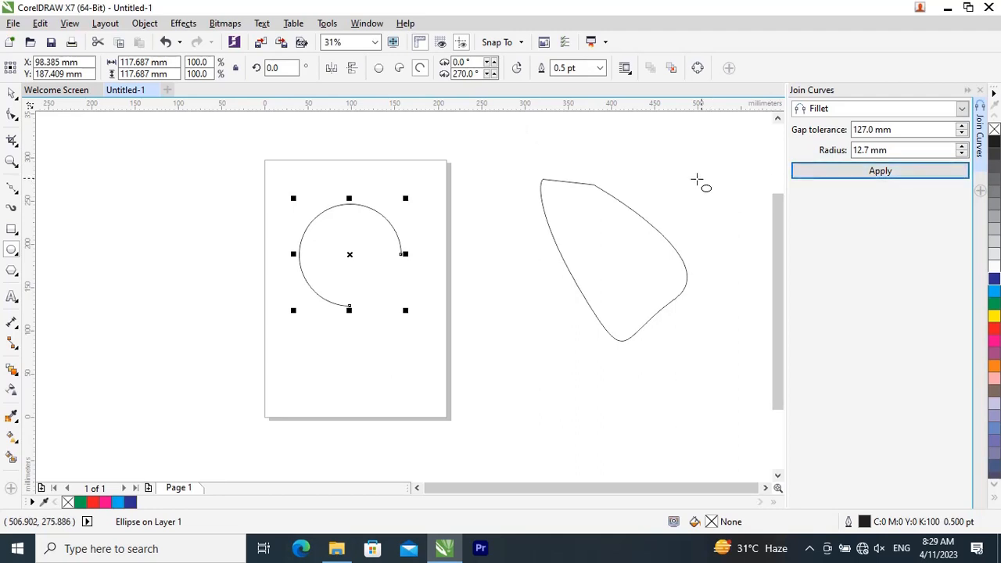
# Step: Convert the arc to curves and close its ends with a Fillet join at 127.0 mm gap tolerance and 12.7 mm radius
pyautogui.click(11, 94)
pyautogui.click(107, 174)
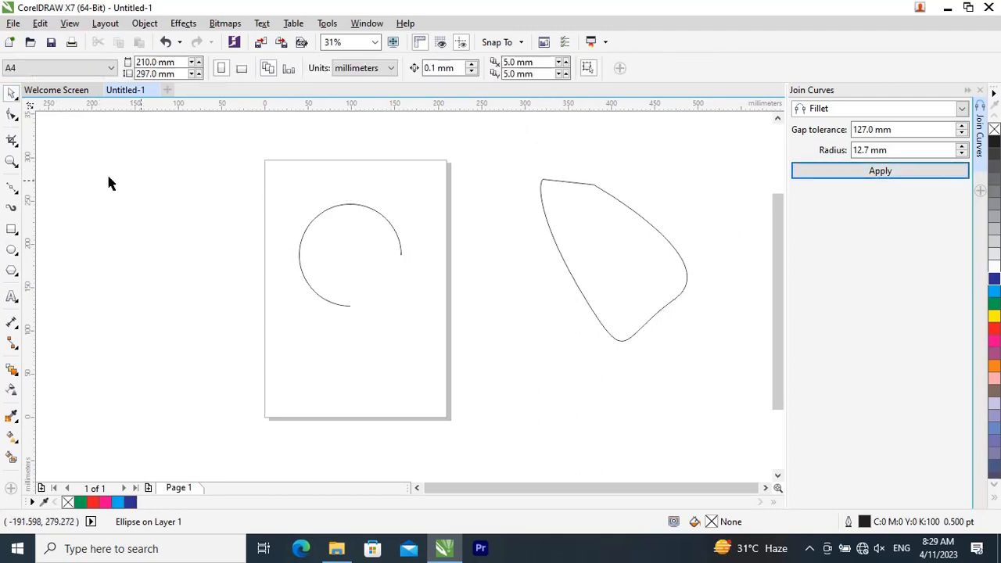
pyautogui.click(366, 242)
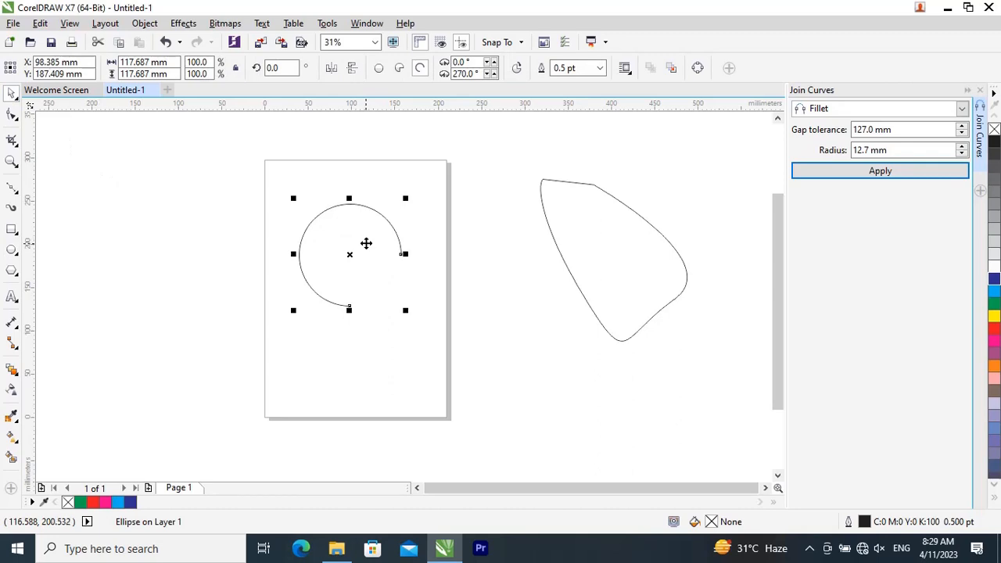
pyautogui.hotkey('ctrl', 'q')
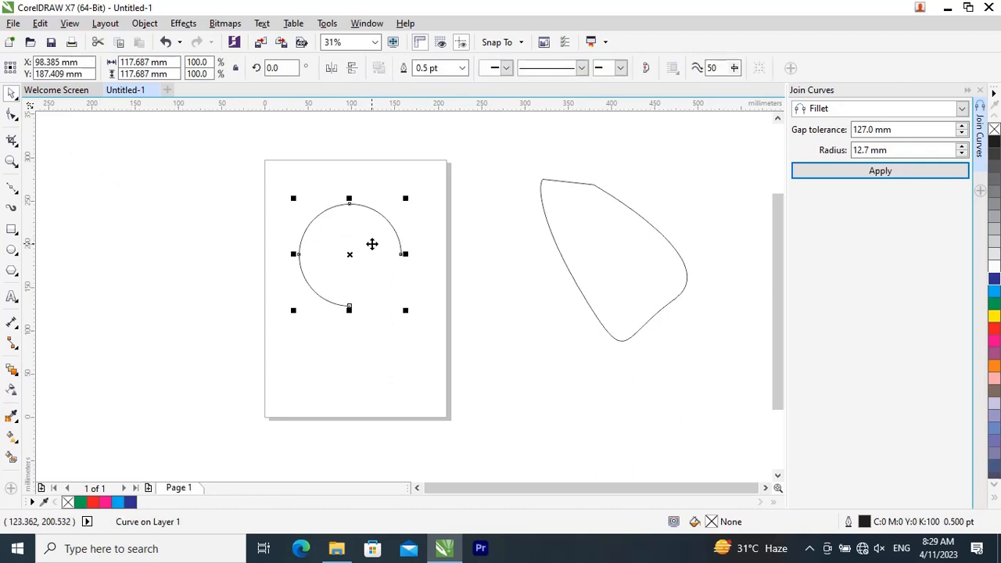
pyautogui.click(850, 177)
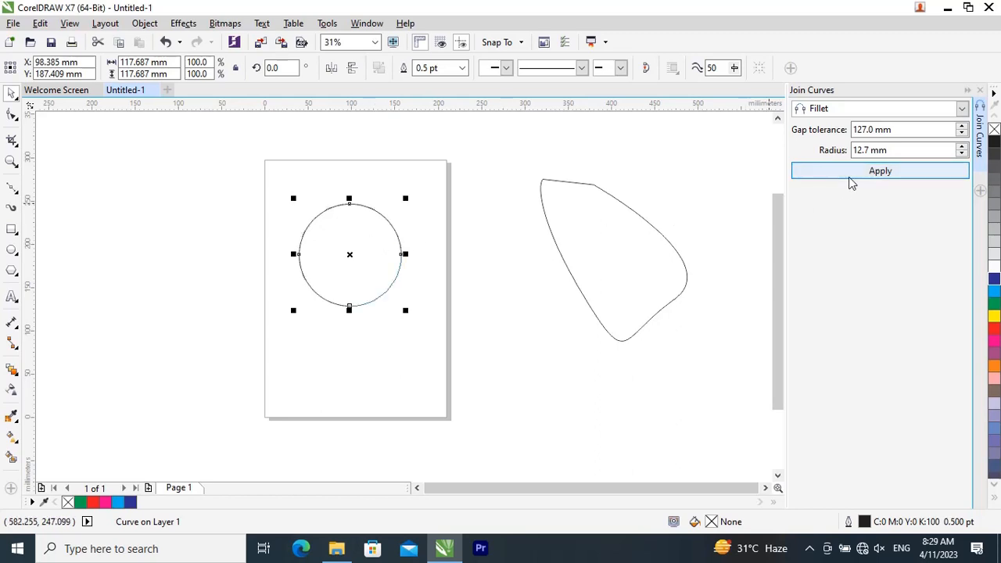
# Step: Move the closed circle off the page to about X 280 mm, Y 48 mm, and keep Fillet as the join type
pyautogui.click(419, 289)
pyautogui.moveTo(362, 251); pyautogui.dragTo(520, 374)
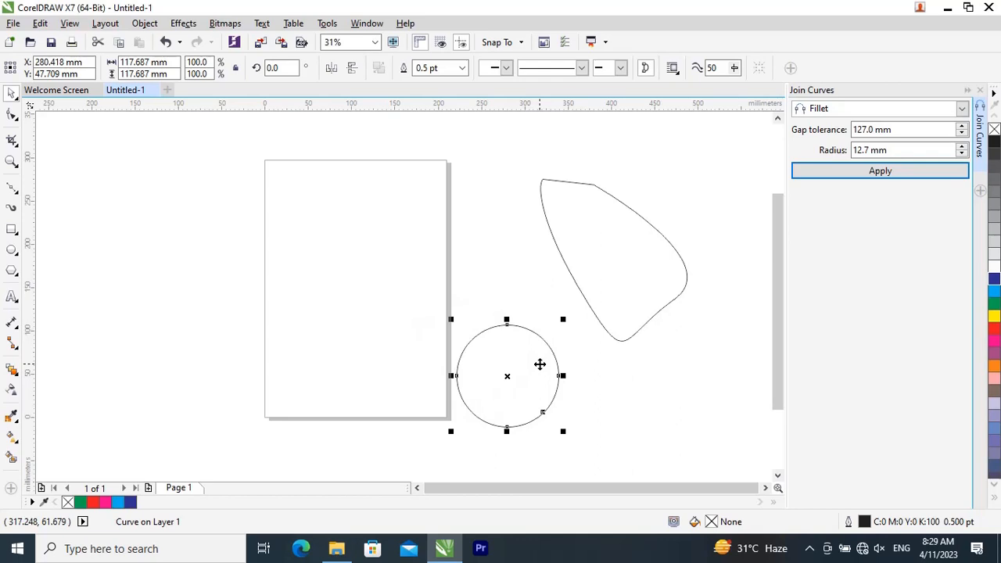
pyautogui.click(858, 114)
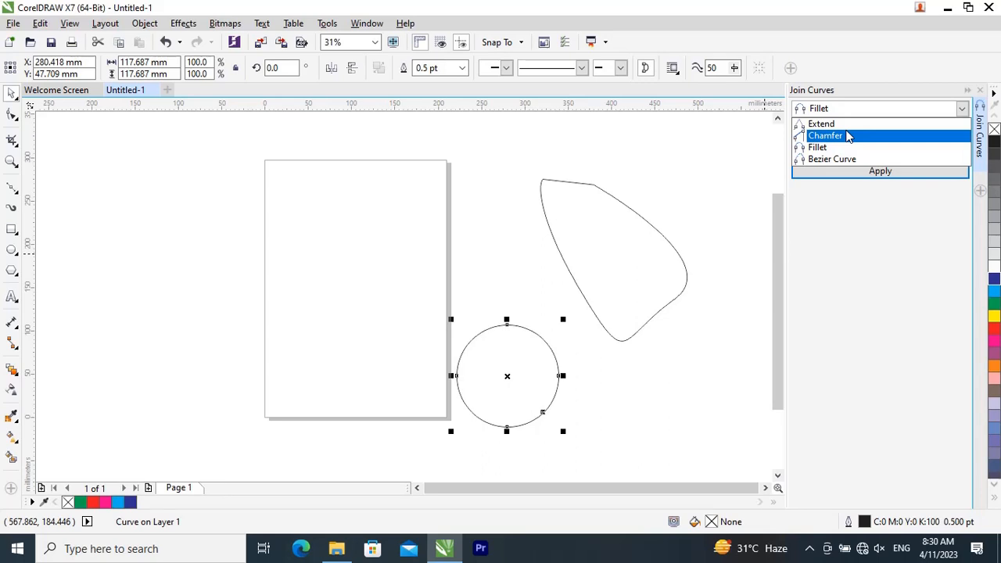
pyautogui.click(817, 147)
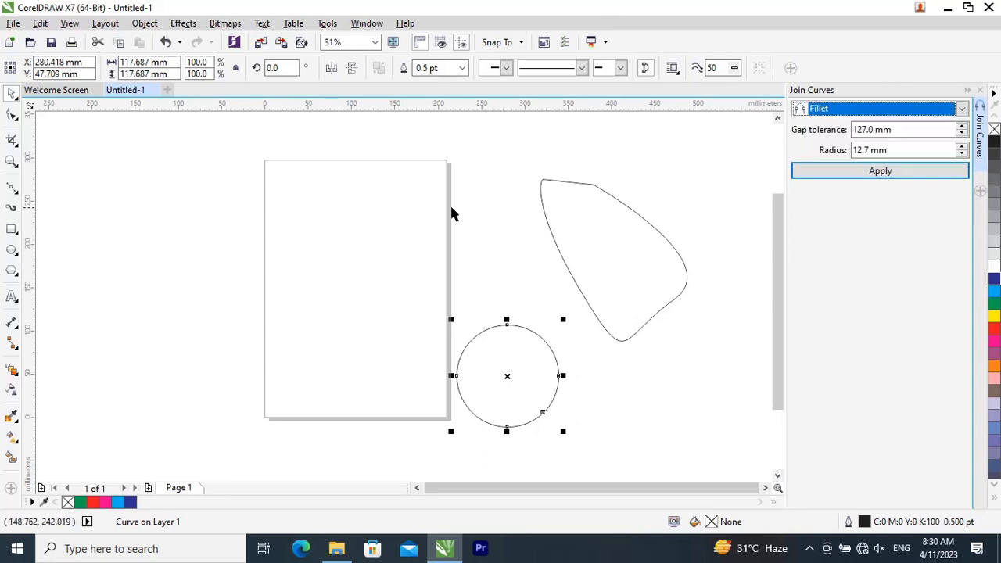
# Step: Delete both joined curves beside the page and close the Join Curves settings
pyautogui.moveTo(448, 135); pyautogui.dragTo(726, 465)
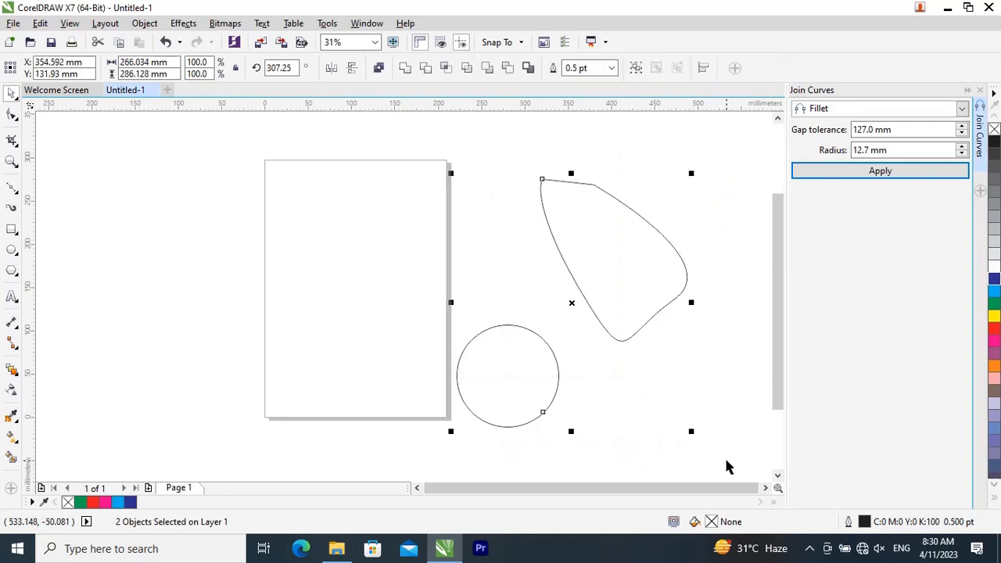
pyautogui.press('Delete')
pyautogui.click(980, 89)
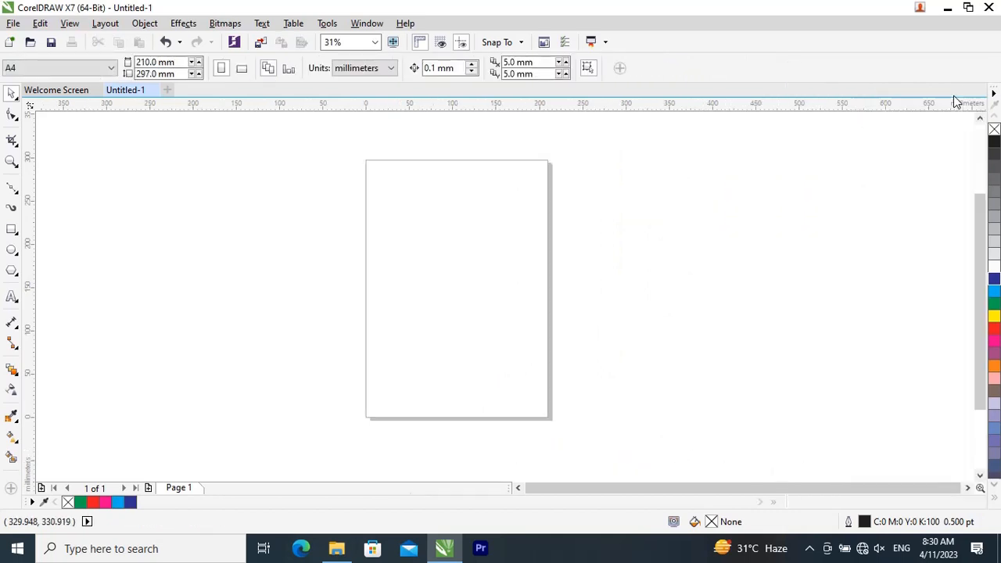
# Step: View the available Order commands for stacking objects
pyautogui.click(150, 25)
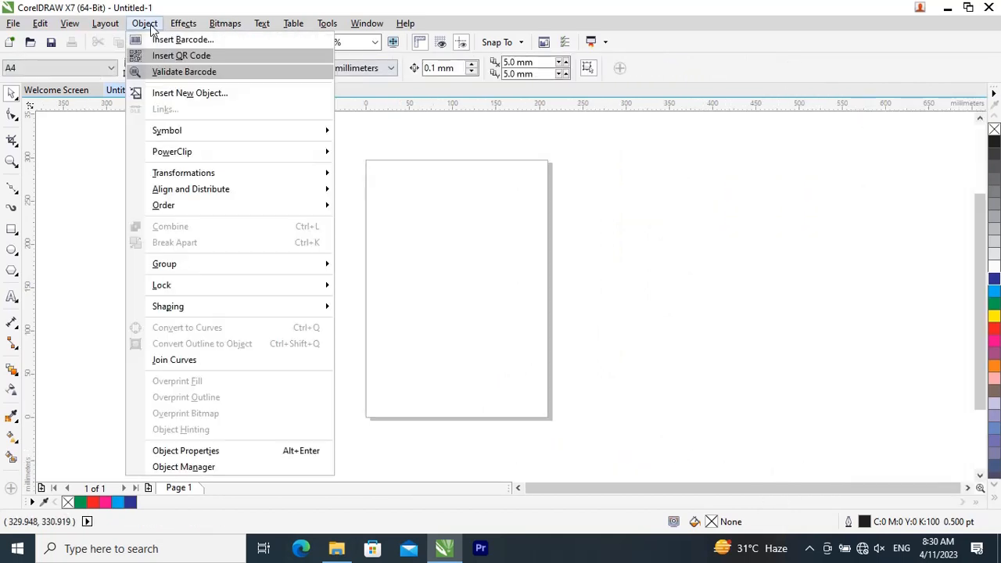
pyautogui.moveTo(141, 207)
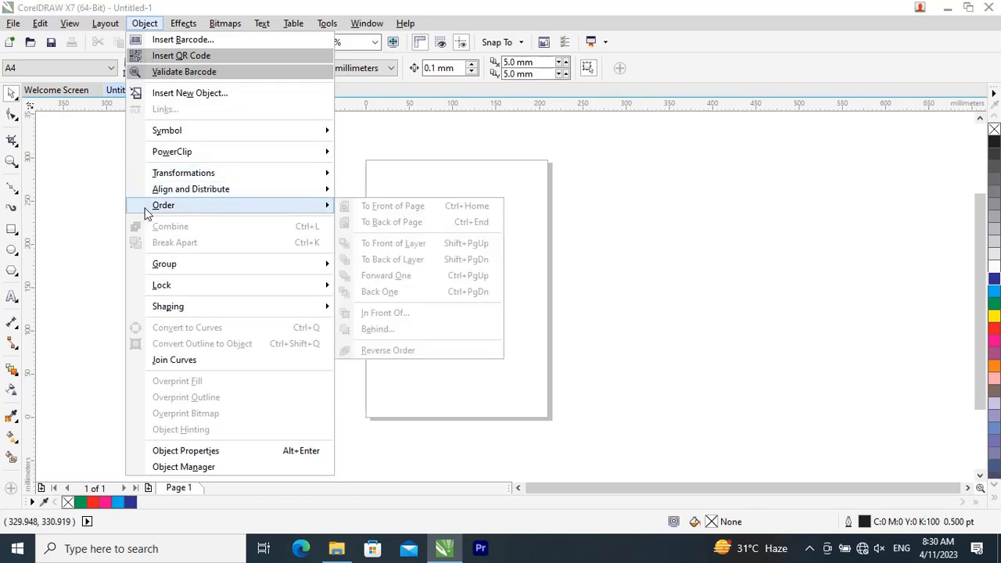
pyautogui.click(651, 244)
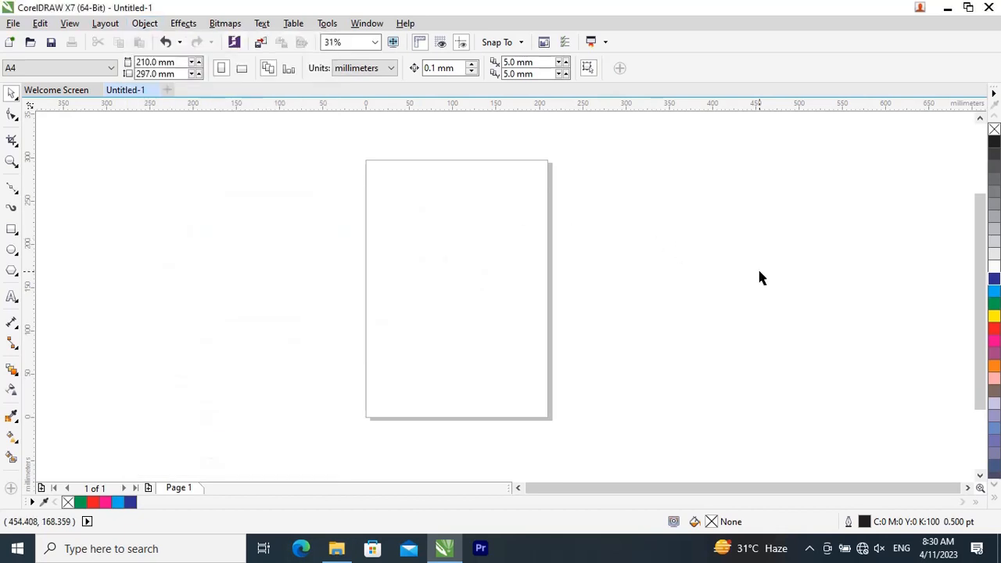
# Step: Draw a circle about 47 mm in diameter, center it on the page and fill it with blue
pyautogui.press('F7')
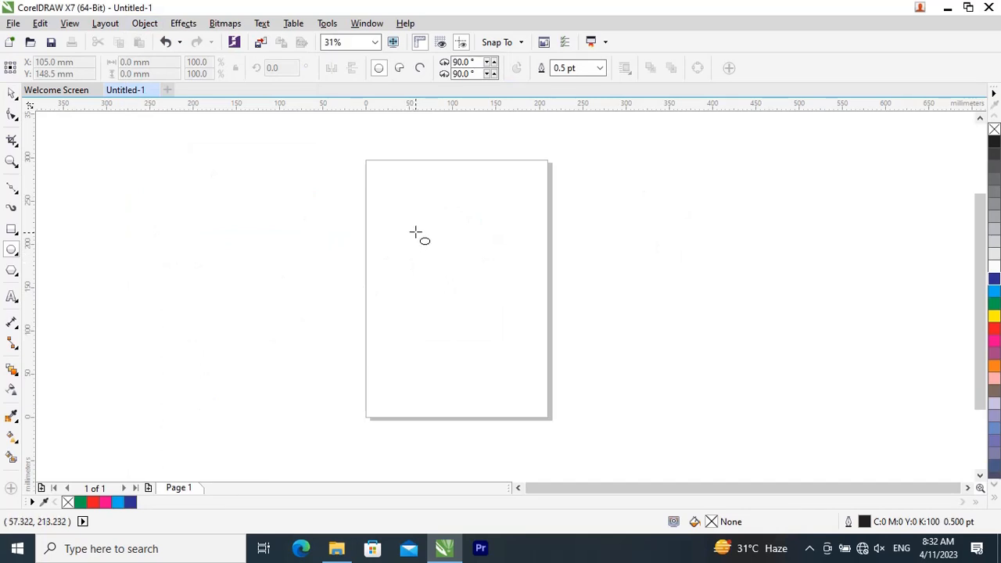
pyautogui.moveTo(413, 226); pyautogui.dragTo(454, 266)
pyautogui.click(13, 92)
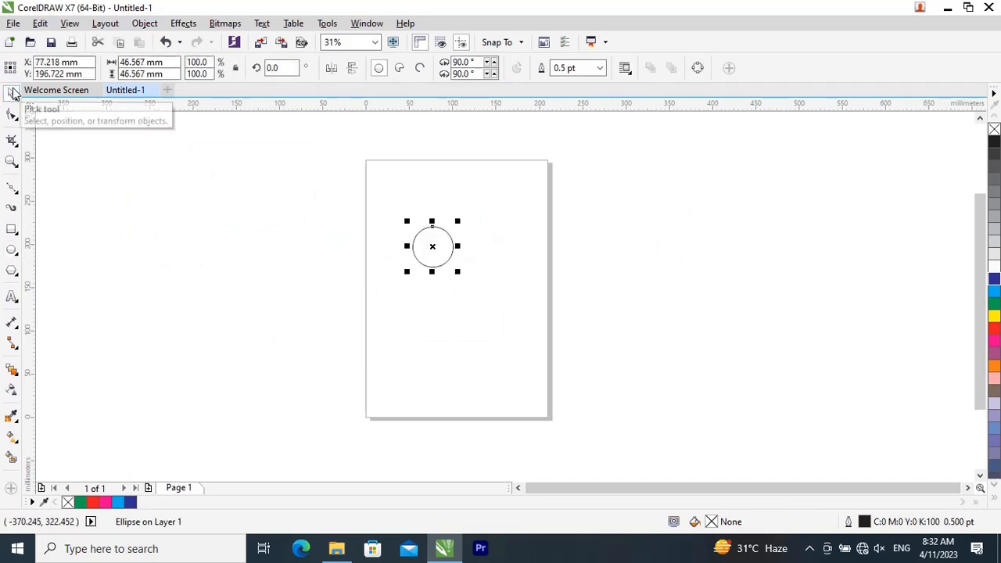
pyautogui.press('p')
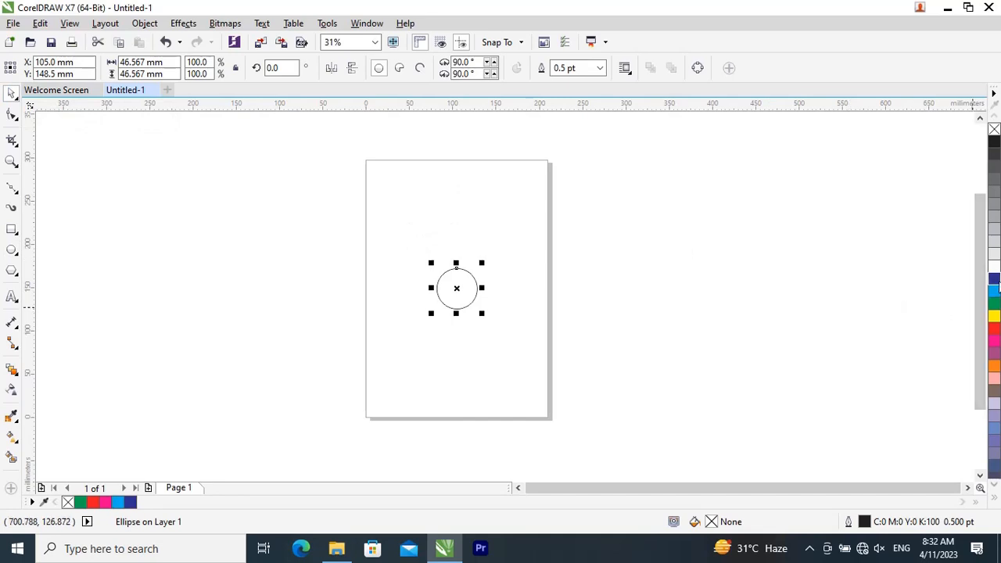
pyautogui.click(995, 280)
pyautogui.click(640, 314)
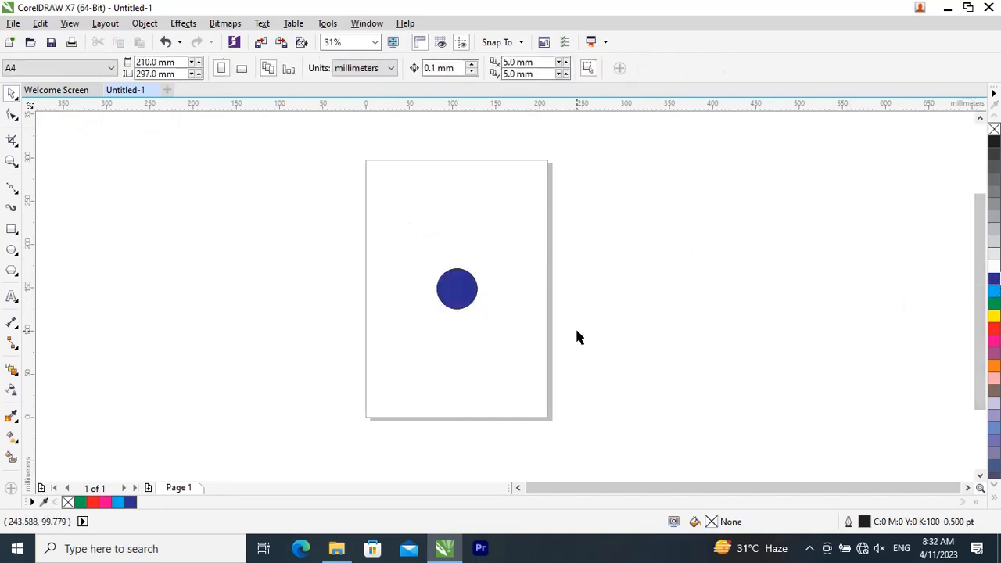
# Step: Create an enlarged concentric copy of the blue circle, about 57 mm in diameter, and fill it with green
pyautogui.scroll(1, 576, 336)
pyautogui.click(321, 257)
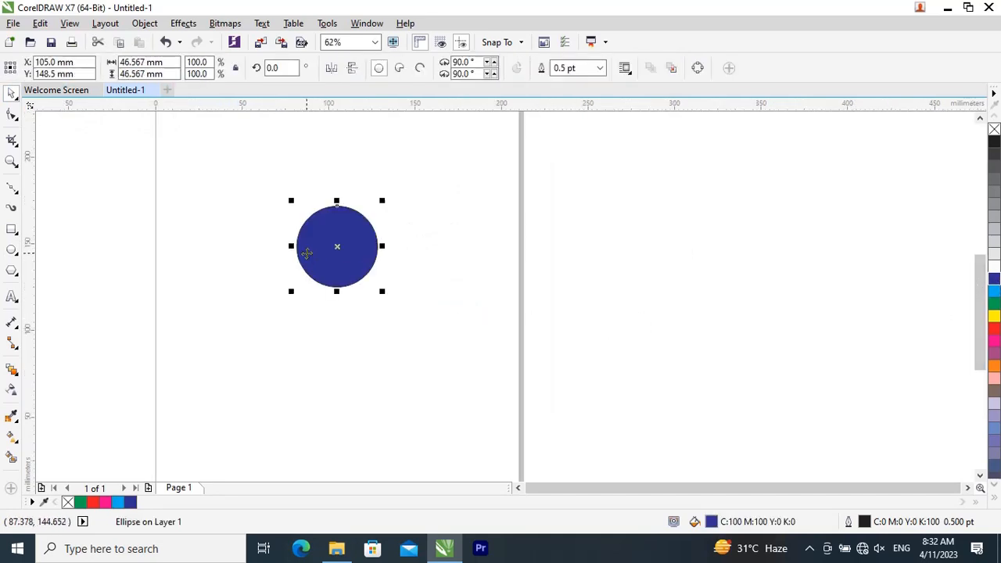
pyautogui.moveTo(382, 291); pyautogui.dragTo(393, 301)
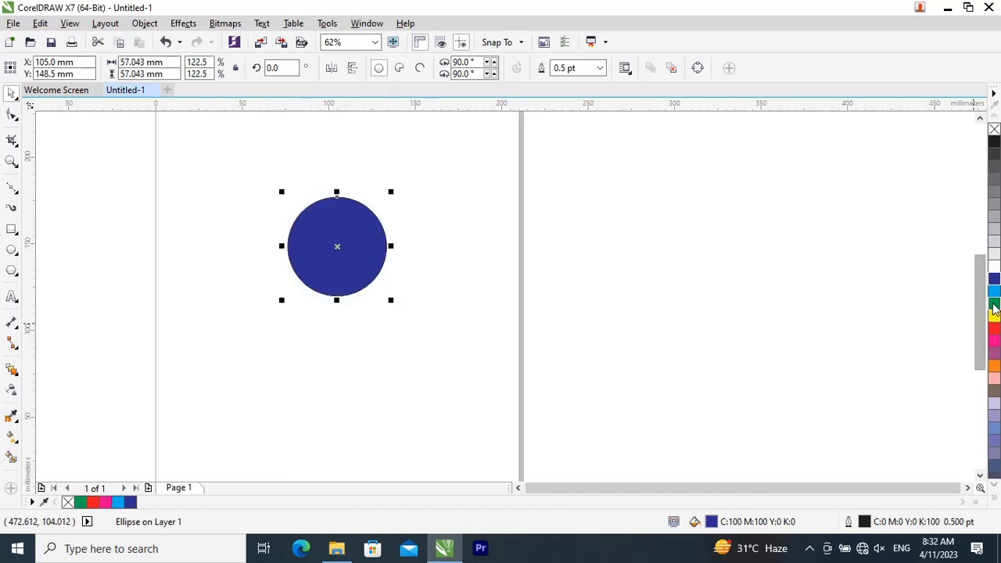
pyautogui.click(994, 304)
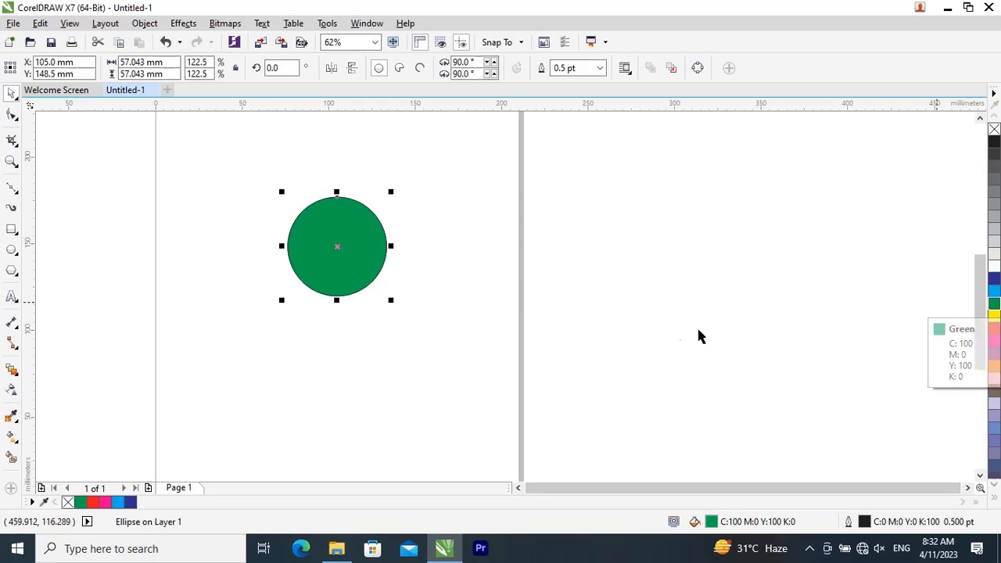
# Step: Add two larger concentric circle copies, about 67 mm filled with orange and about 85 mm filled with Baby Blue
pyautogui.moveTo(393, 299); pyautogui.dragTo(405, 307)
pyautogui.click(994, 366)
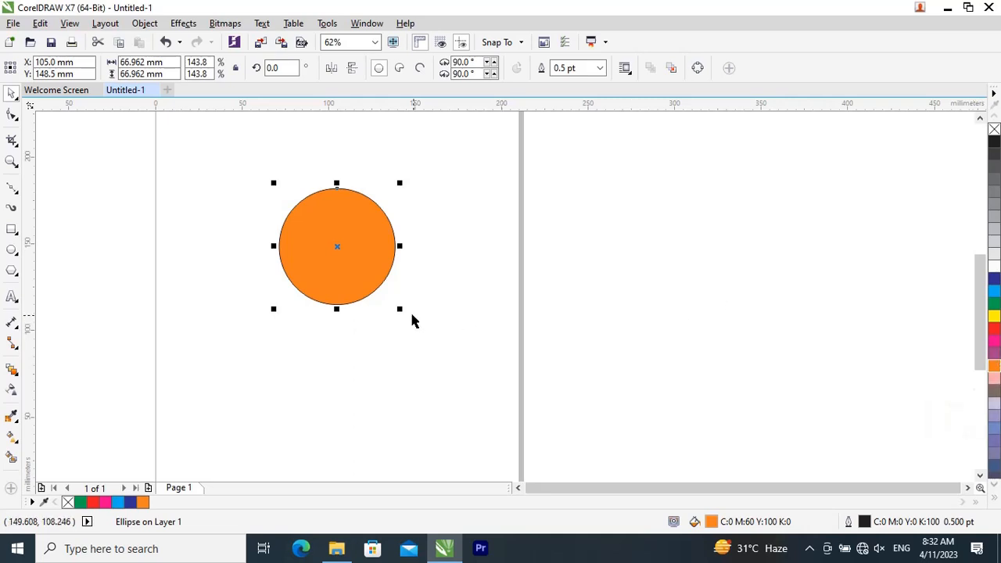
pyautogui.moveTo(399, 308); pyautogui.dragTo(414, 325)
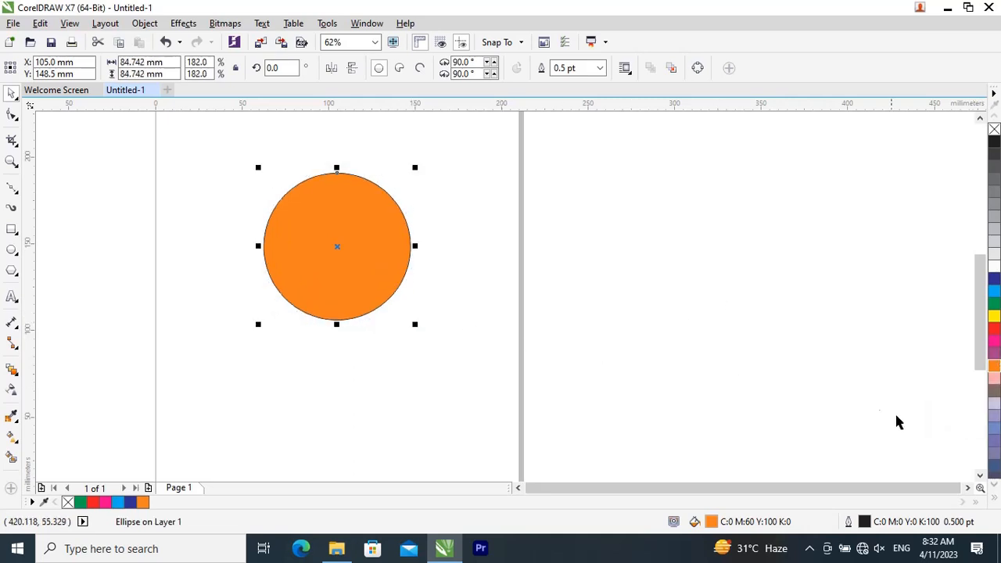
pyautogui.click(991, 430)
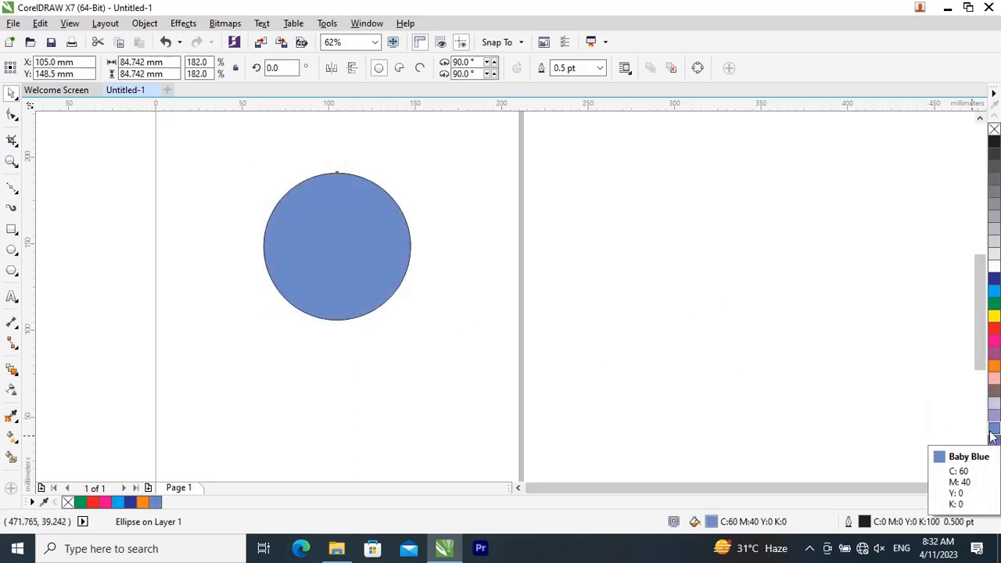
# Step: Add another concentric circle copy about 95 mm in diameter, fill it with blue and deselect it
pyautogui.moveTo(415, 325); pyautogui.dragTo(425, 334)
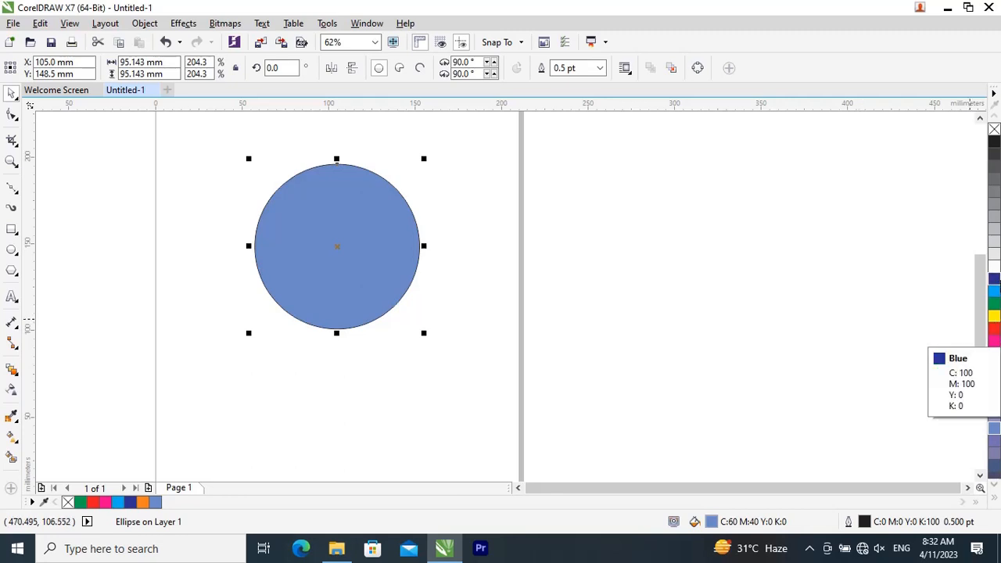
pyautogui.click(994, 279)
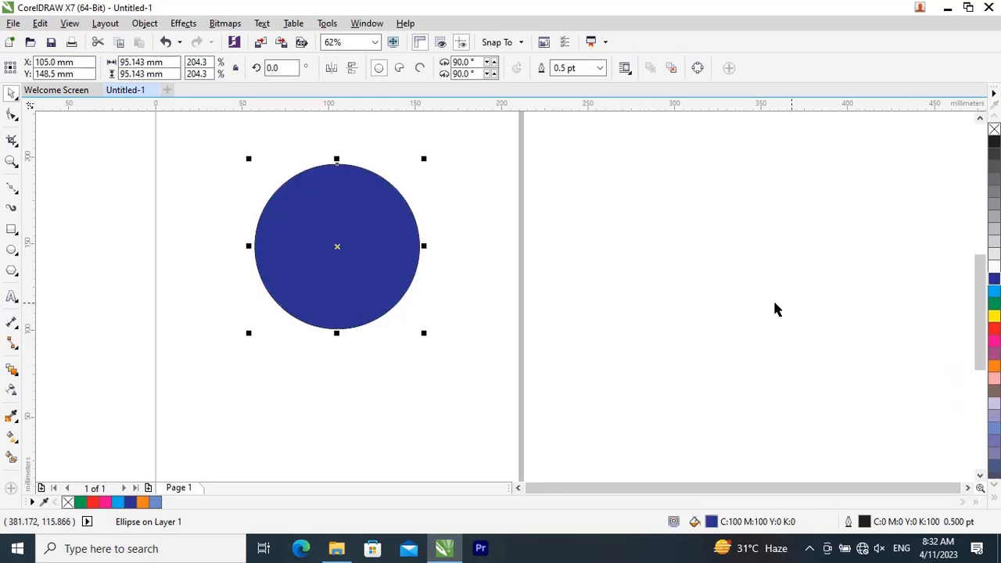
pyautogui.click(694, 262)
# Step: Move the topmost blue circle aside across the page's right edge to expose the circles beneath, and undo the move
pyautogui.click(349, 233)
pyautogui.moveTo(337, 216); pyautogui.dragTo(557, 218)
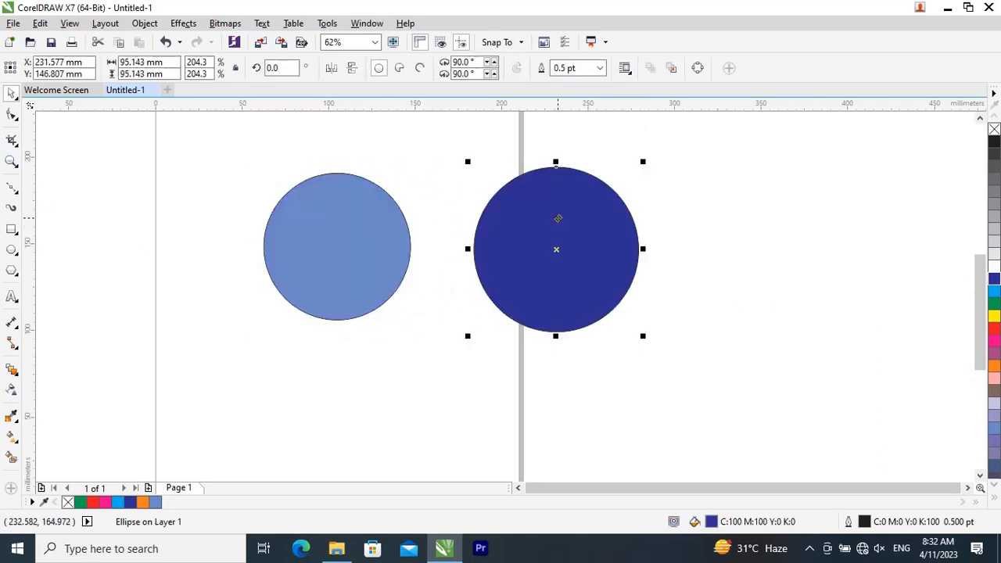
pyautogui.hotkey('ctrl', 'z')
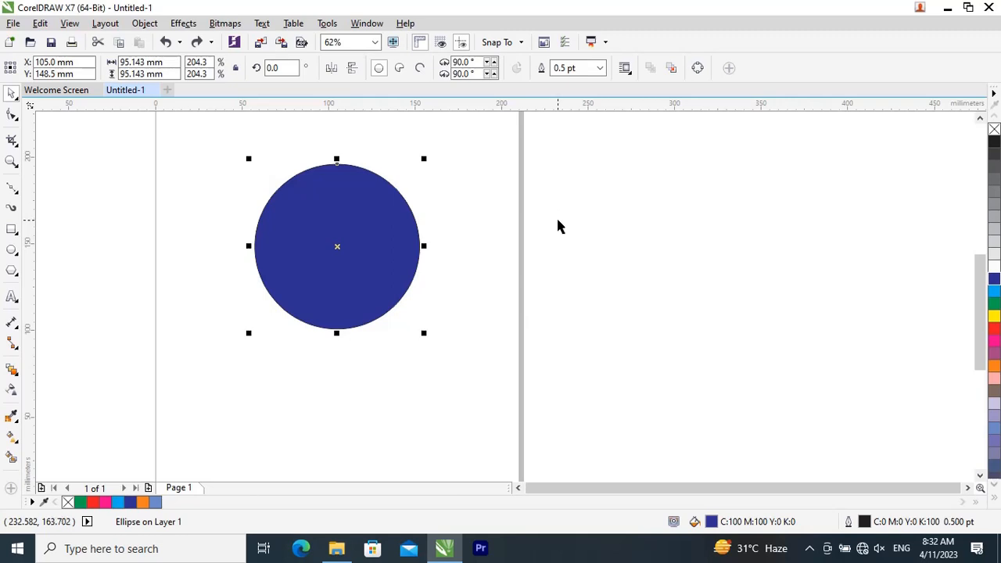
pyautogui.click(558, 226)
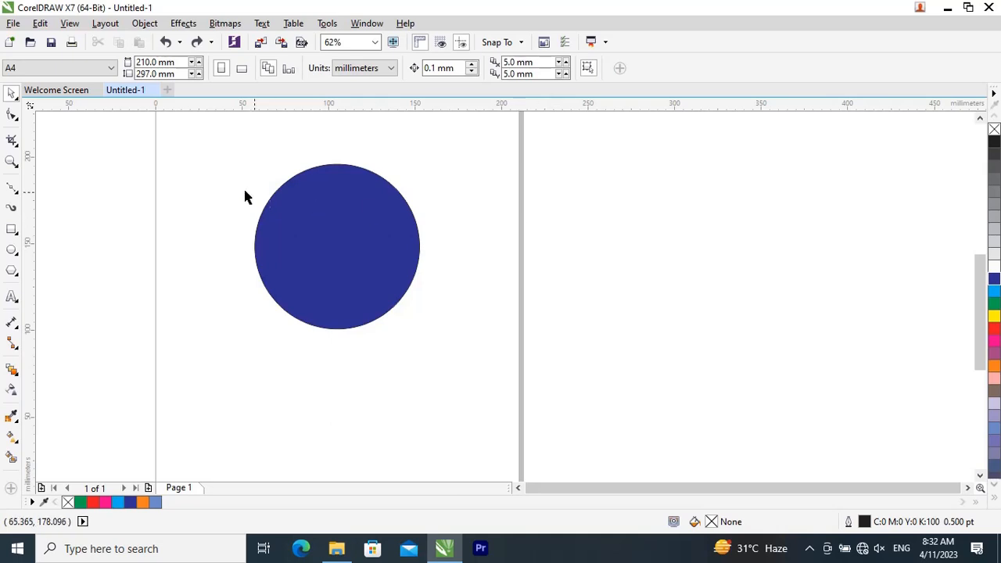
# Step: Send the topmost blue circle back one level in the stack, and undo the order change
pyautogui.click(363, 222)
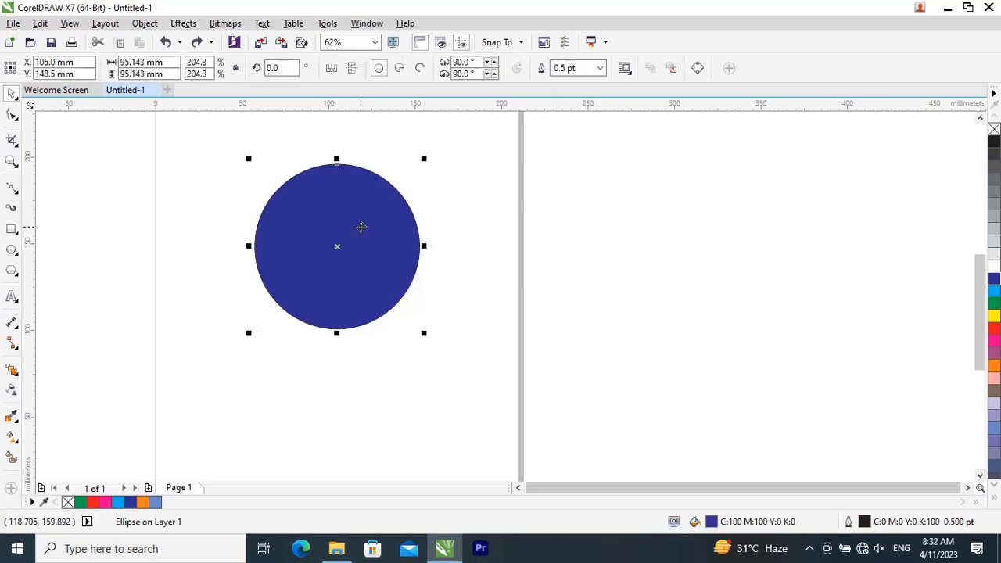
pyautogui.hotkey('ctrl', 'pagedown')
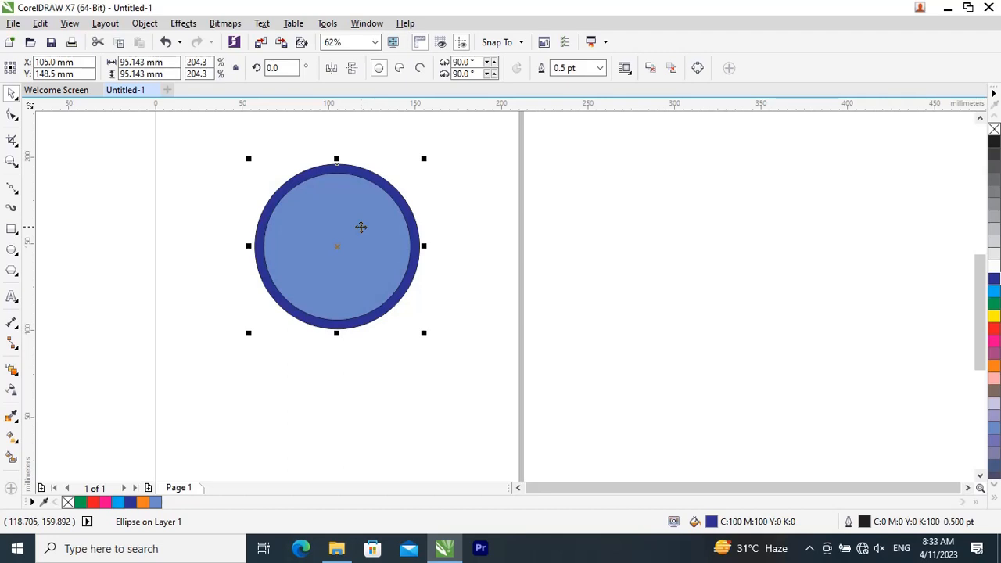
pyautogui.hotkey('ctrl', 'z')
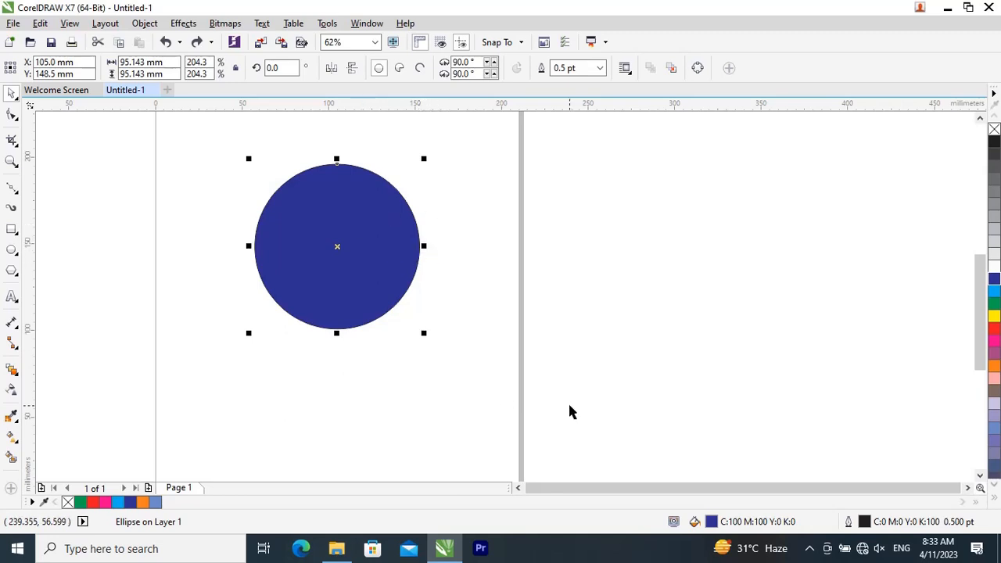
# Step: Reverse the stacking order of all five concentric circles and deselect them
pyautogui.click(245, 190)
pyautogui.moveTo(228, 140); pyautogui.dragTo(487, 369)
pyautogui.click(148, 24)
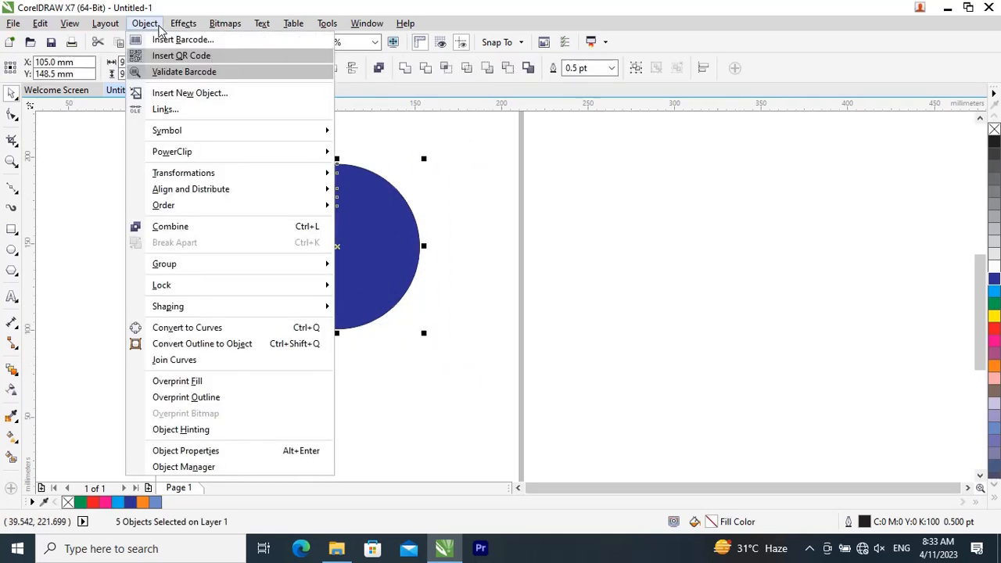
pyautogui.moveTo(206, 209)
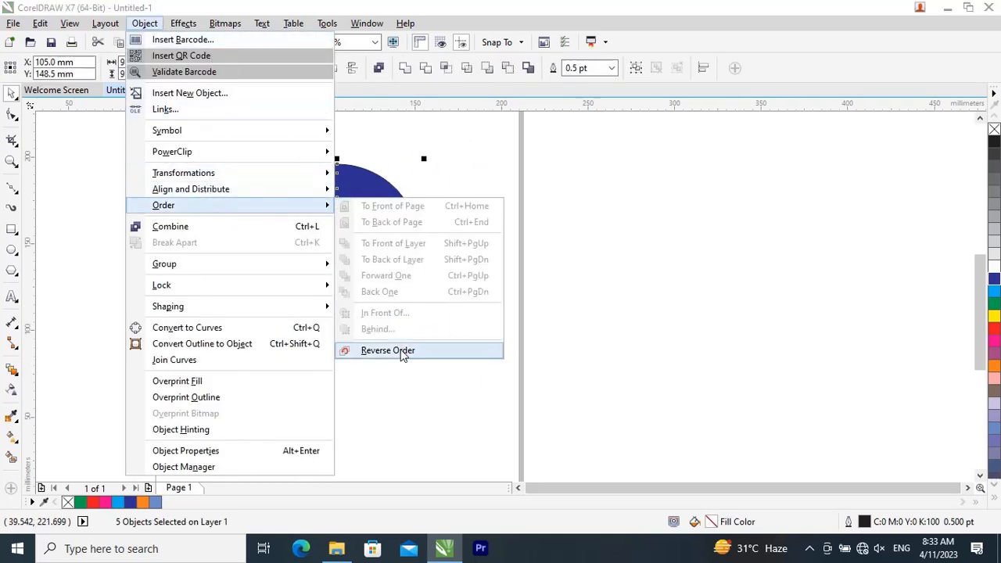
pyautogui.click(466, 352)
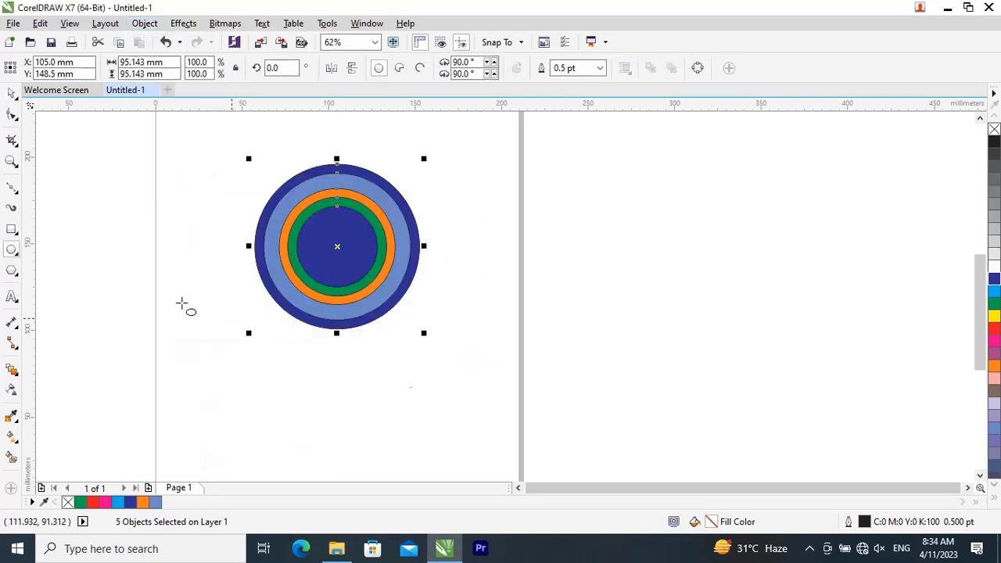
pyautogui.click(152, 231)
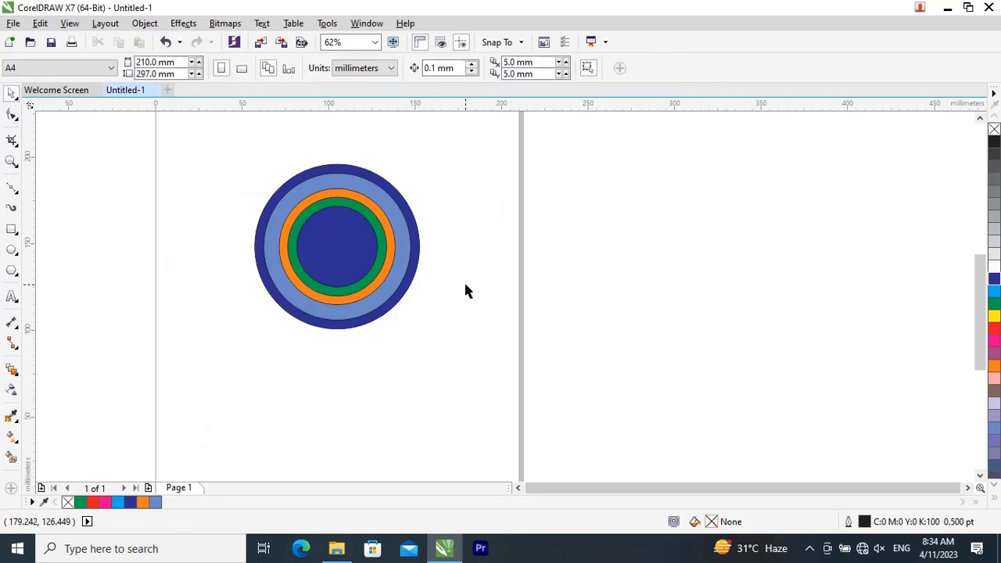
# Step: Move the innermost blue circle about 33 mm to the right so it overlaps the edges of the larger rings
pyautogui.moveTo(220, 135); pyautogui.dragTo(473, 338)
pyautogui.click(523, 264)
pyautogui.click(340, 247)
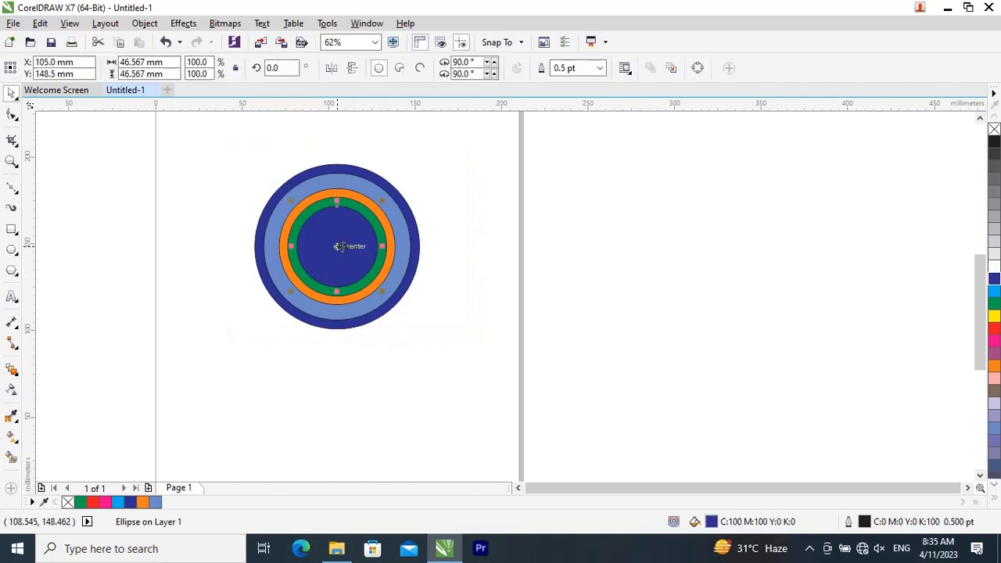
pyautogui.moveTo(341, 247); pyautogui.dragTo(394, 250)
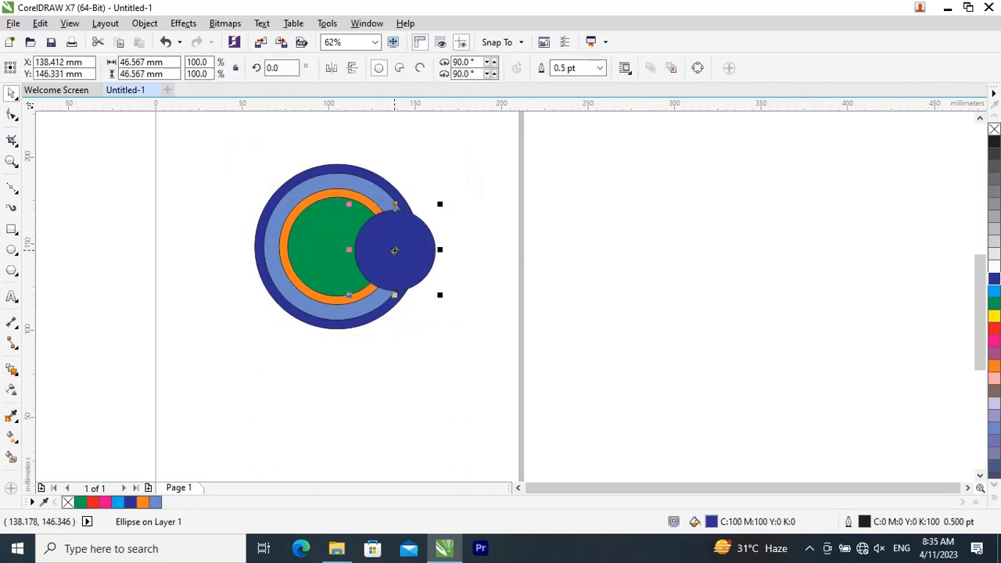
# Step: Send the small blue circle back three levels in the stack, and bring it forward again to the top
pyautogui.hotkey('ctrl', 'pagedown')
pyautogui.hotkey('ctrl', 'pagedown')
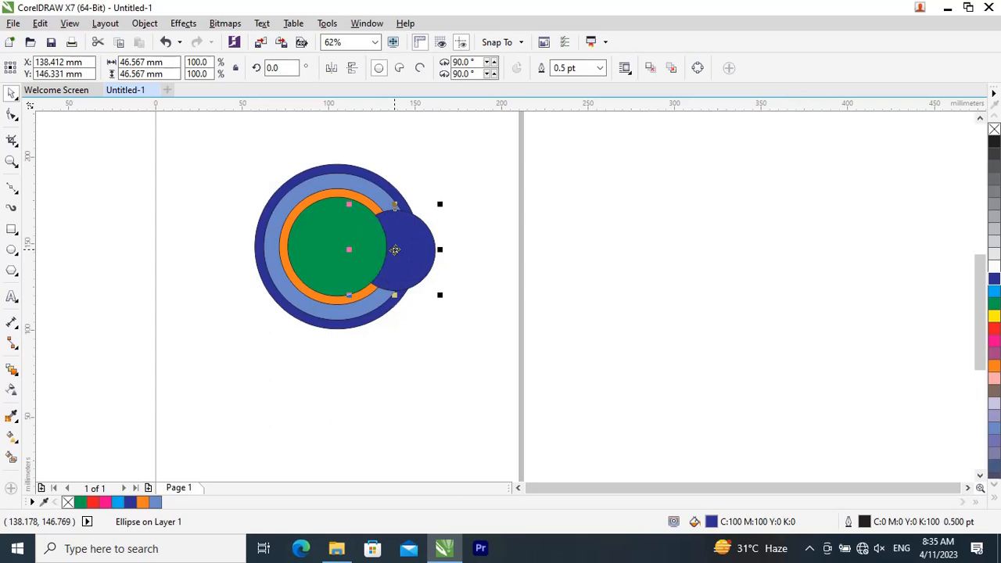
pyautogui.hotkey('ctrl', 'pagedown')
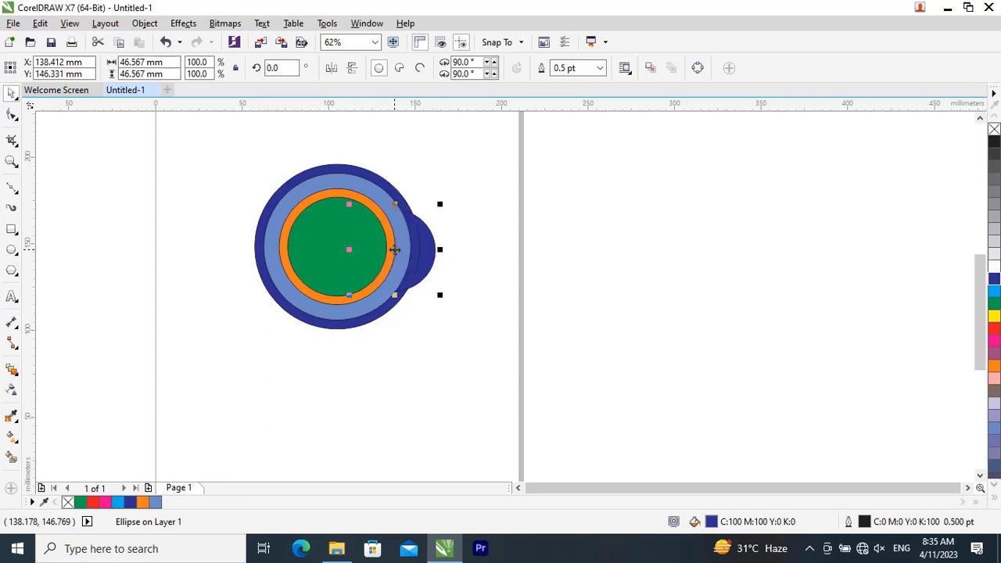
pyautogui.hotkey('ctrl', 'pageup')
pyautogui.hotkey('ctrl', 'pageup')
pyautogui.hotkey('ctrl', 'pageup')
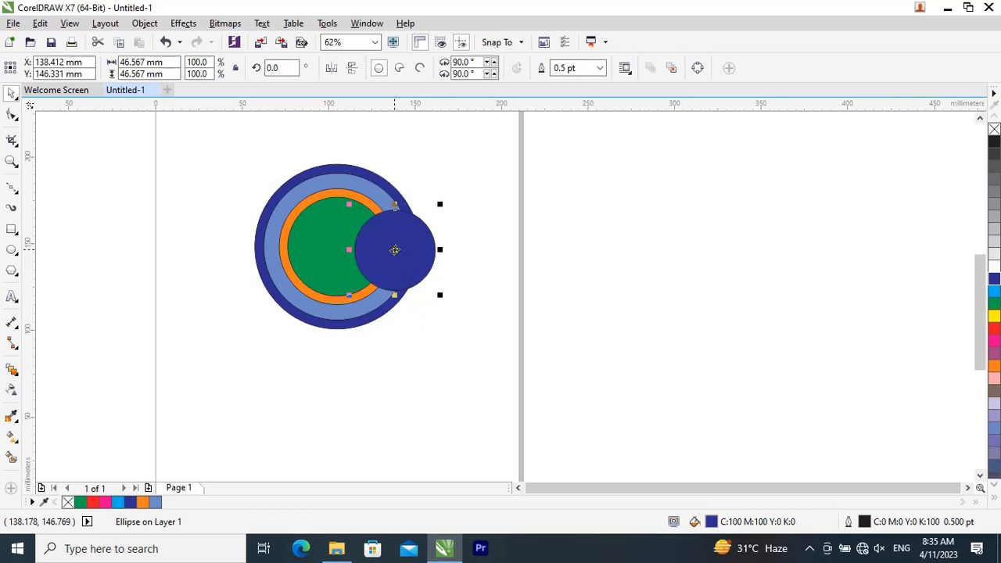
# Step: Use the Behind order command to place the small blue circle behind the Baby Blue circle
pyautogui.click(144, 26)
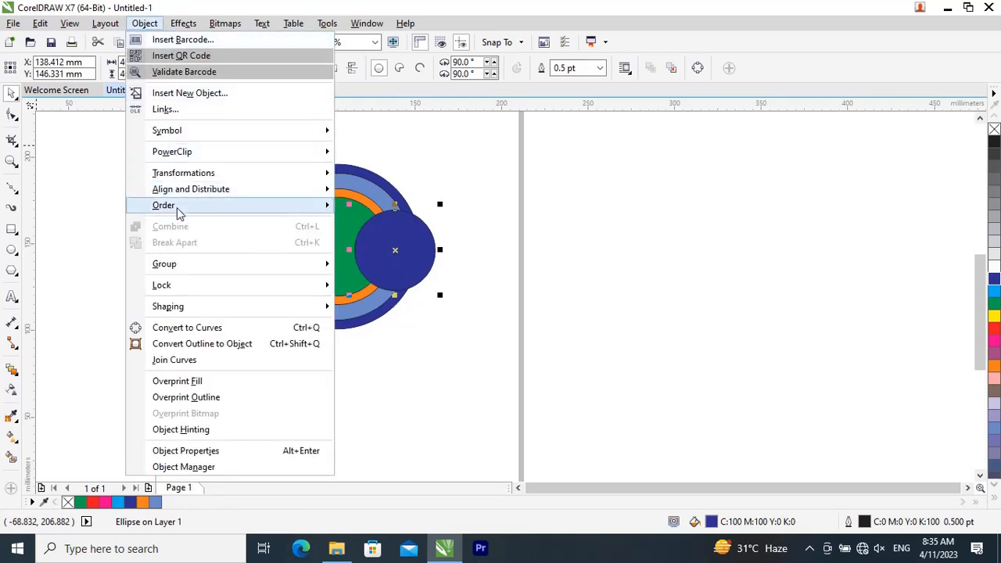
pyautogui.moveTo(153, 208)
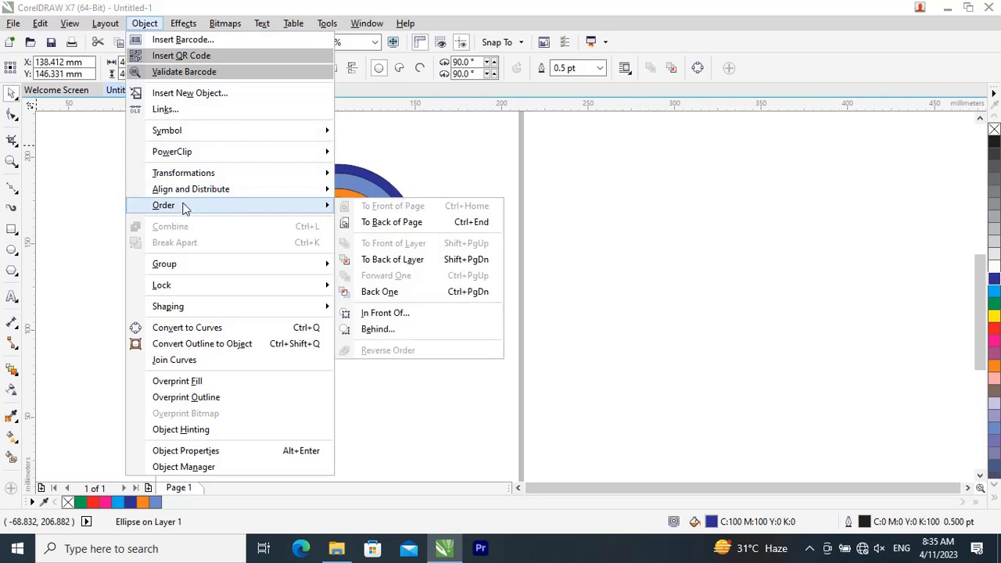
pyautogui.click(375, 329)
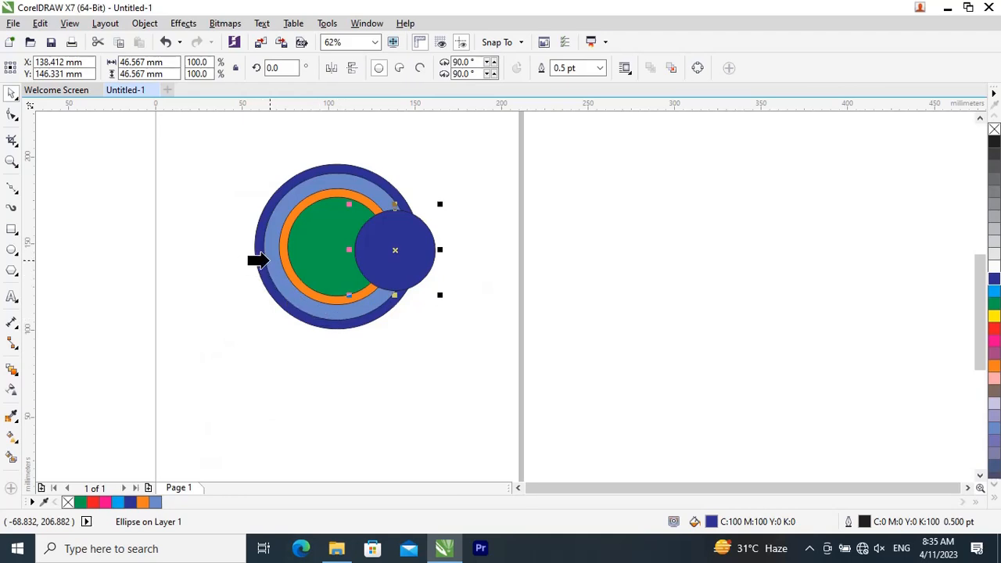
pyautogui.click(268, 260)
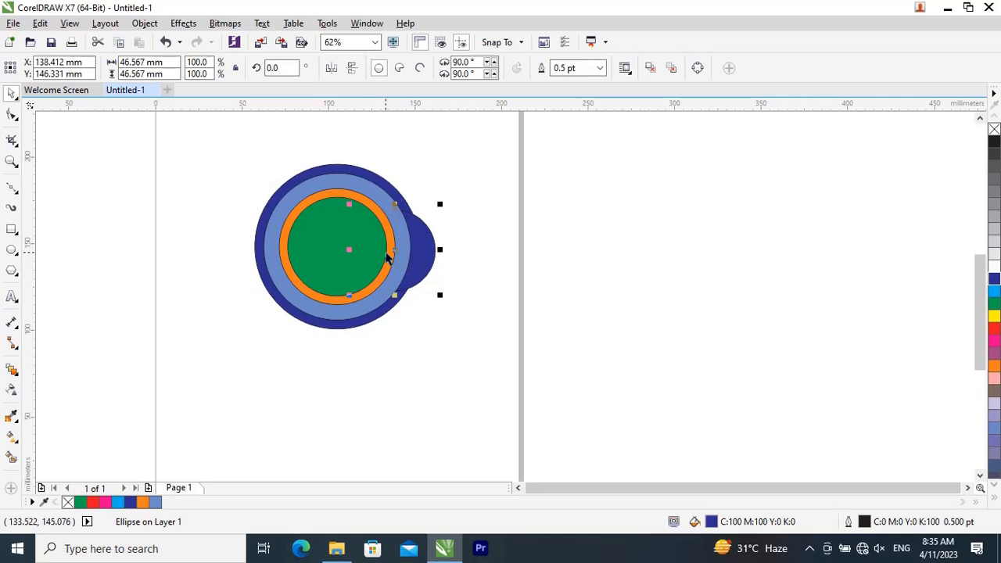
# Step: Use the In Front Of order command to place the small blue circle in front of the green circle
pyautogui.click(144, 23)
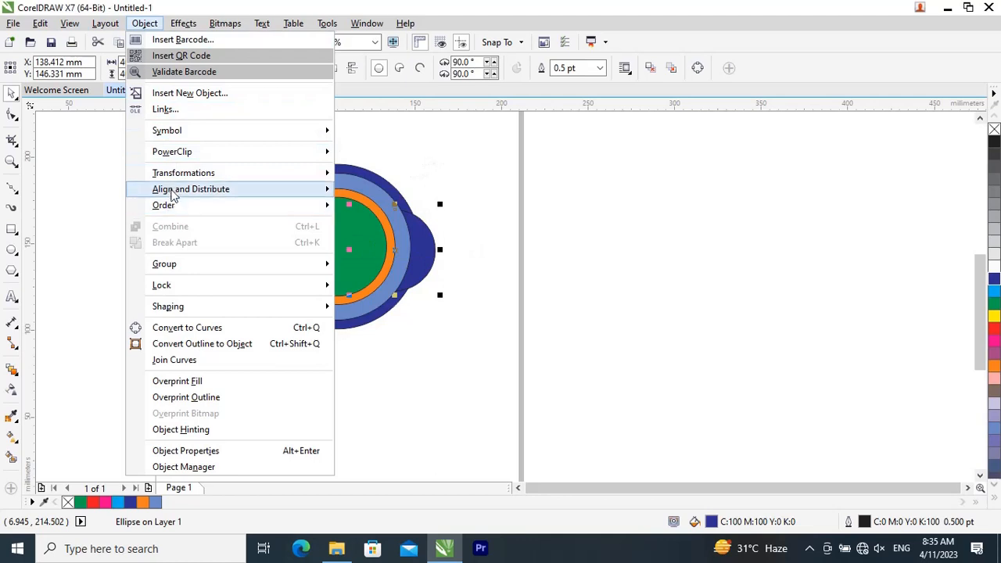
pyautogui.moveTo(173, 195)
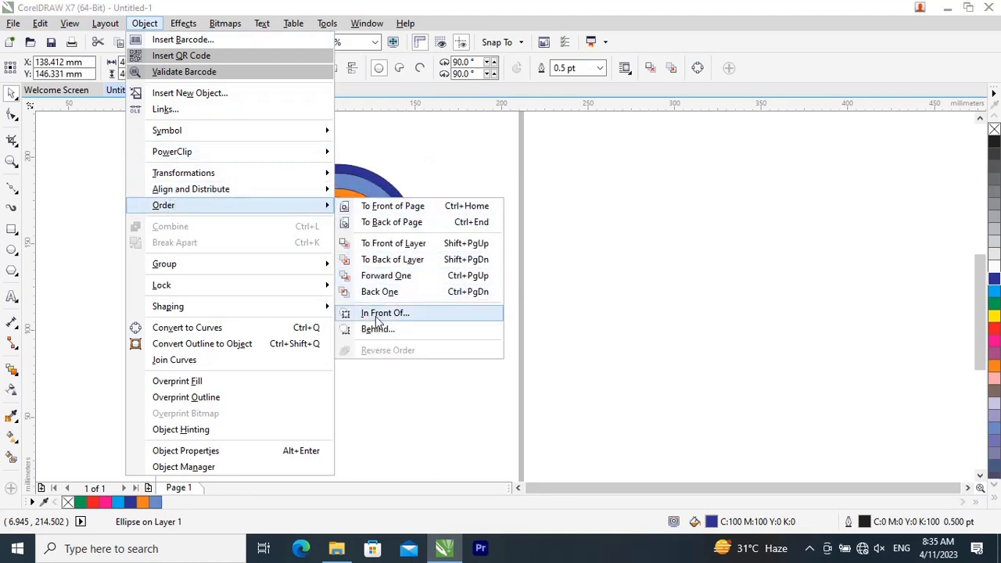
pyautogui.click(378, 312)
pyautogui.click(305, 258)
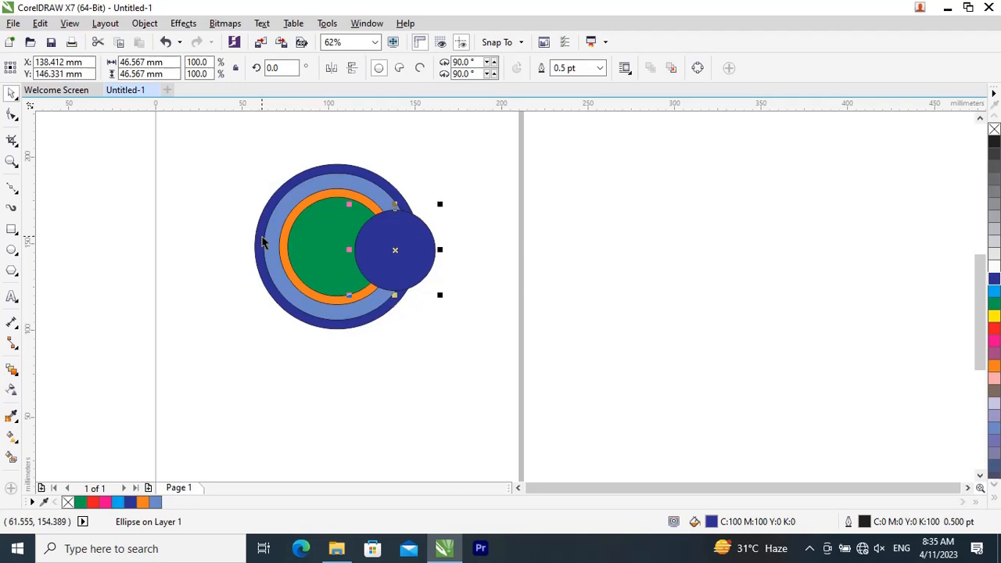
# Step: Delete all five circles from the page
pyautogui.click(549, 246)
pyautogui.moveTo(240, 139); pyautogui.dragTo(560, 383)
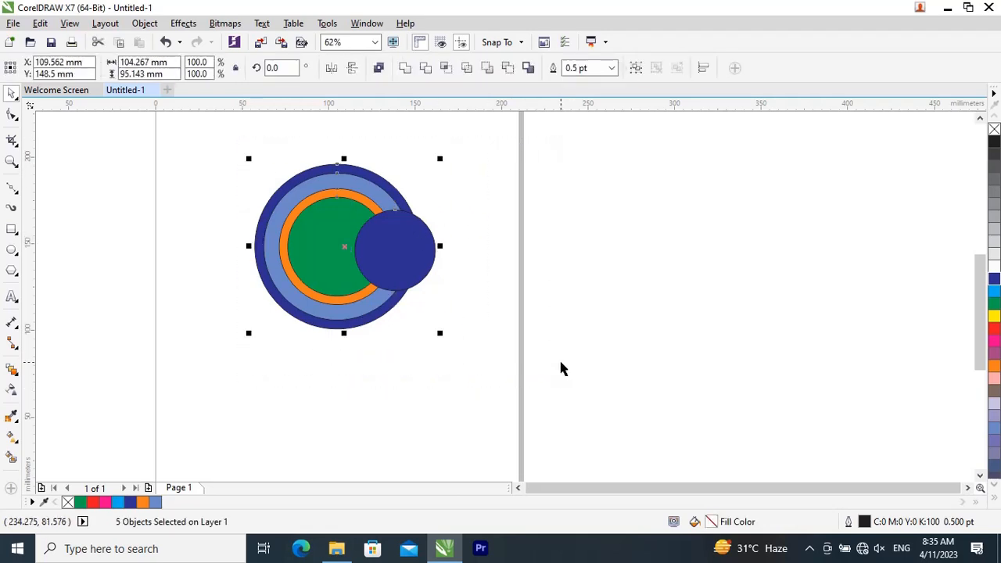
pyautogui.press('Delete')
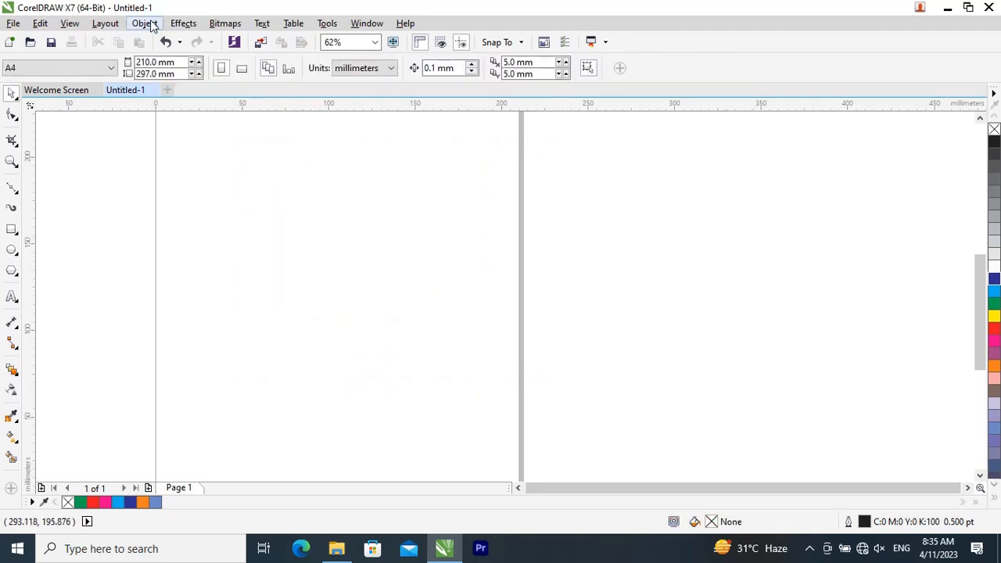
# Step: Draw a circle about 22 mm in diameter near the upper part of the empty page
pyautogui.click(153, 26)
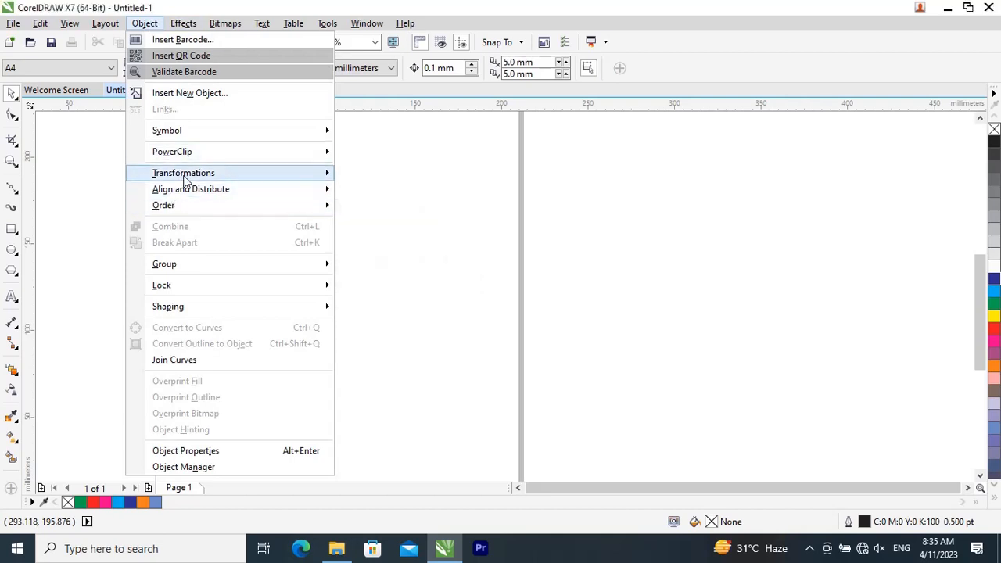
pyautogui.moveTo(186, 181)
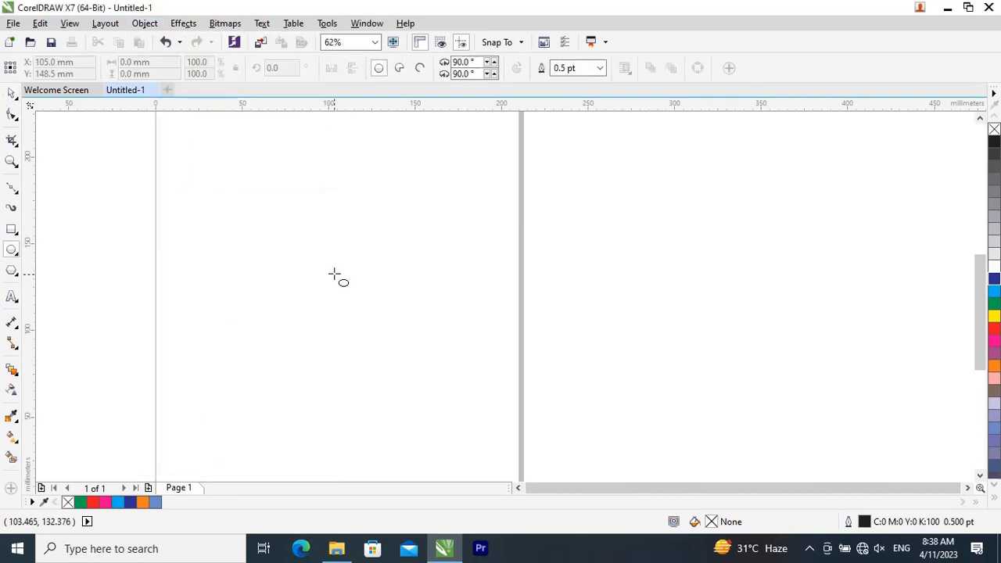
pyautogui.hotkey('shift', 'F4')
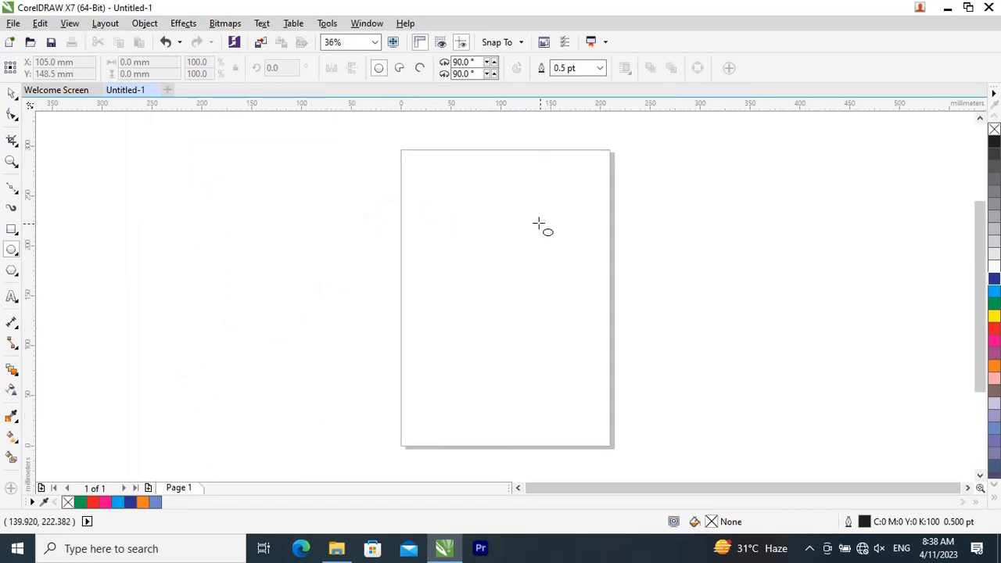
pyautogui.scroll(2, 486, 192)
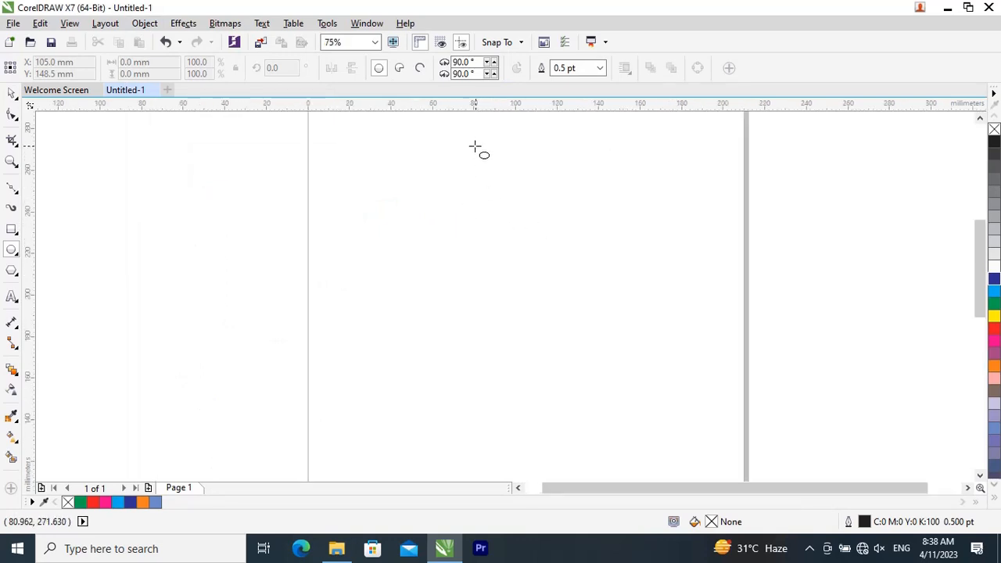
pyautogui.moveTo(474, 148); pyautogui.dragTo(513, 193)
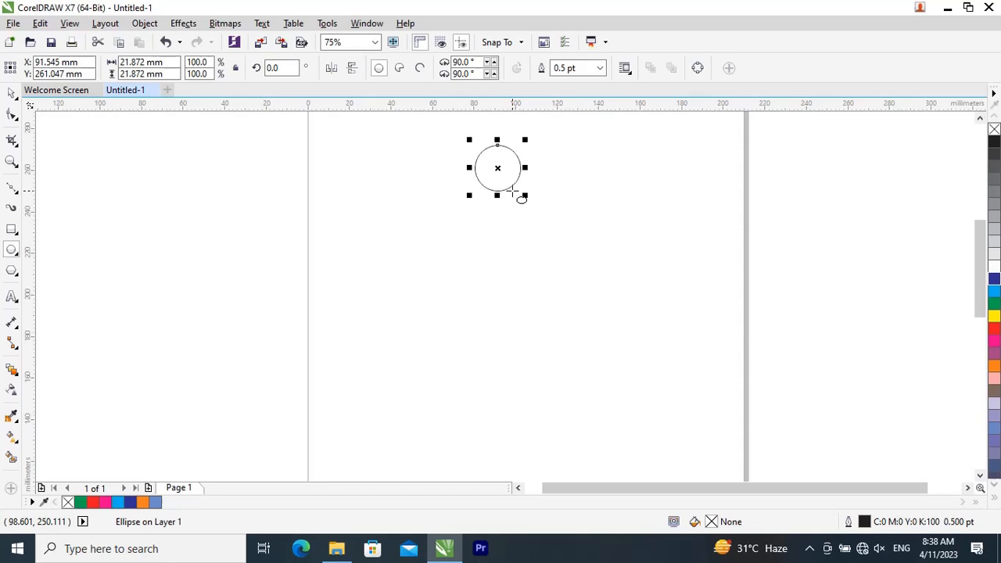
# Step: Shrink the circle about its centre to about 15 mm in diameter and deselect it
pyautogui.click(12, 94)
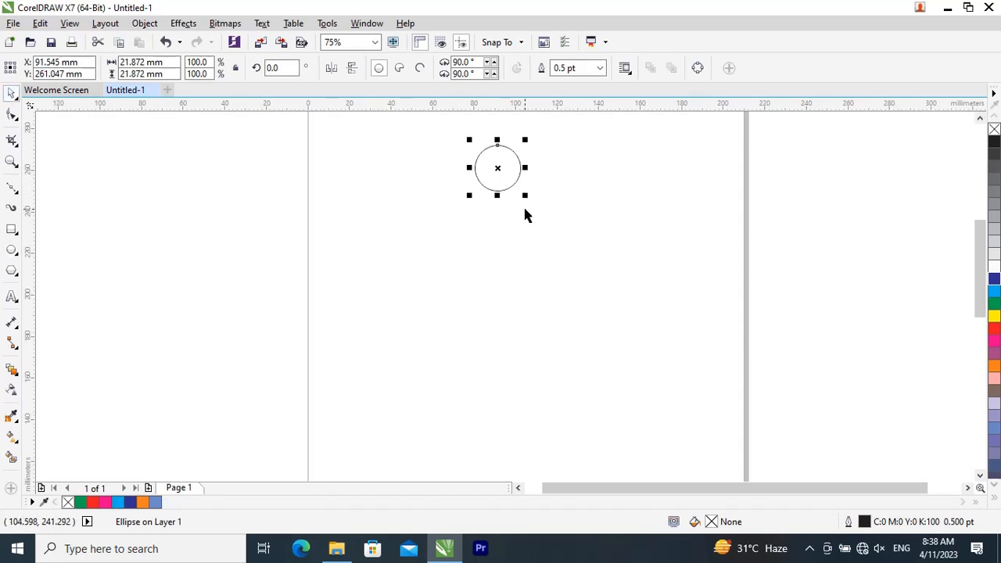
pyautogui.moveTo(527, 196); pyautogui.dragTo(519, 187)
pyautogui.click(602, 210)
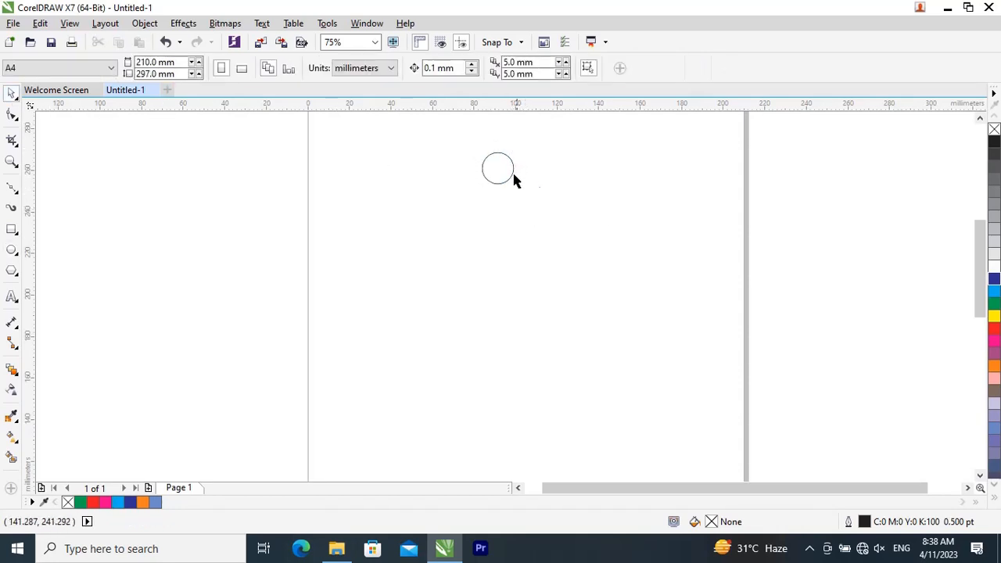
pyautogui.click(514, 180)
pyautogui.click(551, 205)
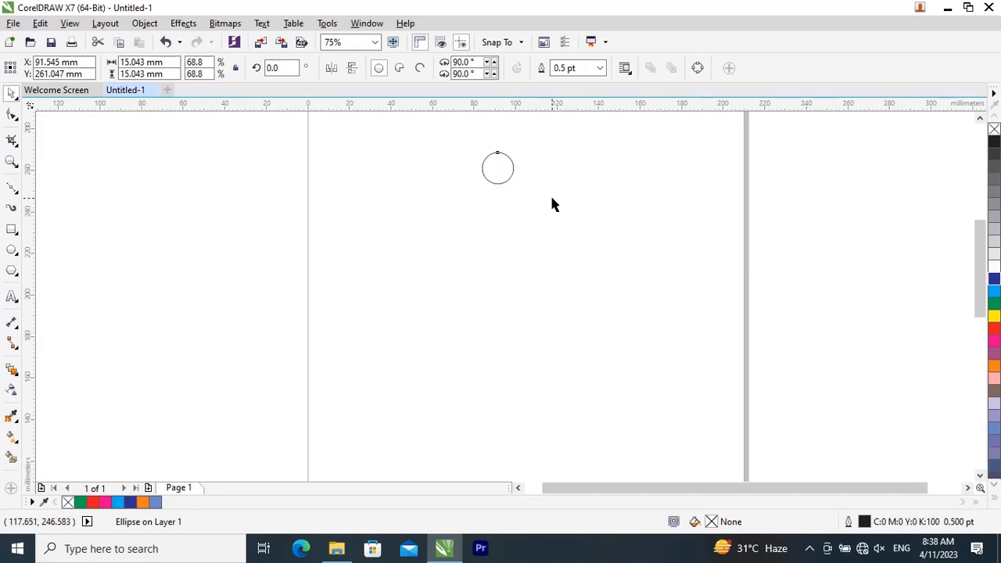
# Step: Open the Position transformation settings for the small circle and set the document units to inches
pyautogui.click(483, 175)
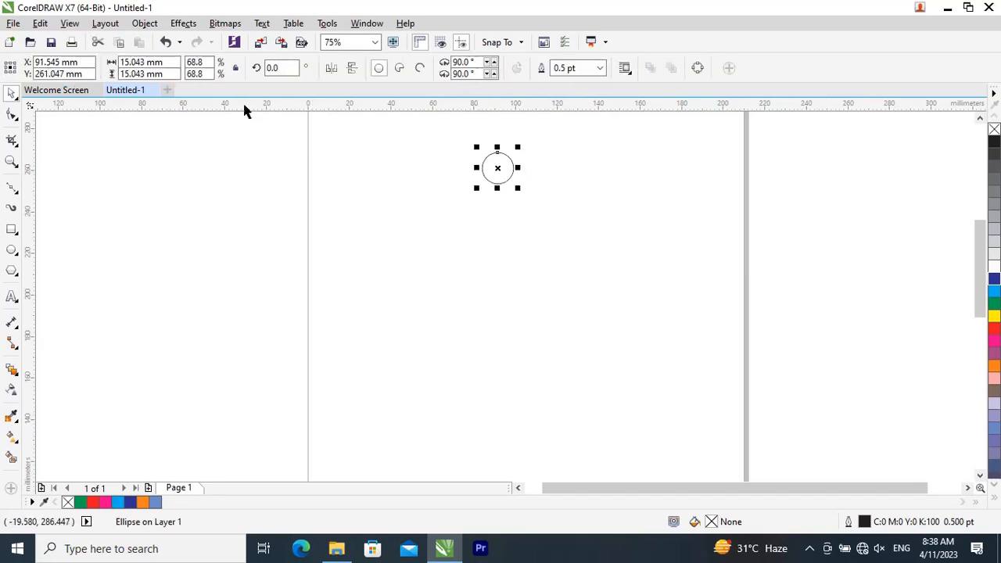
pyautogui.click(145, 24)
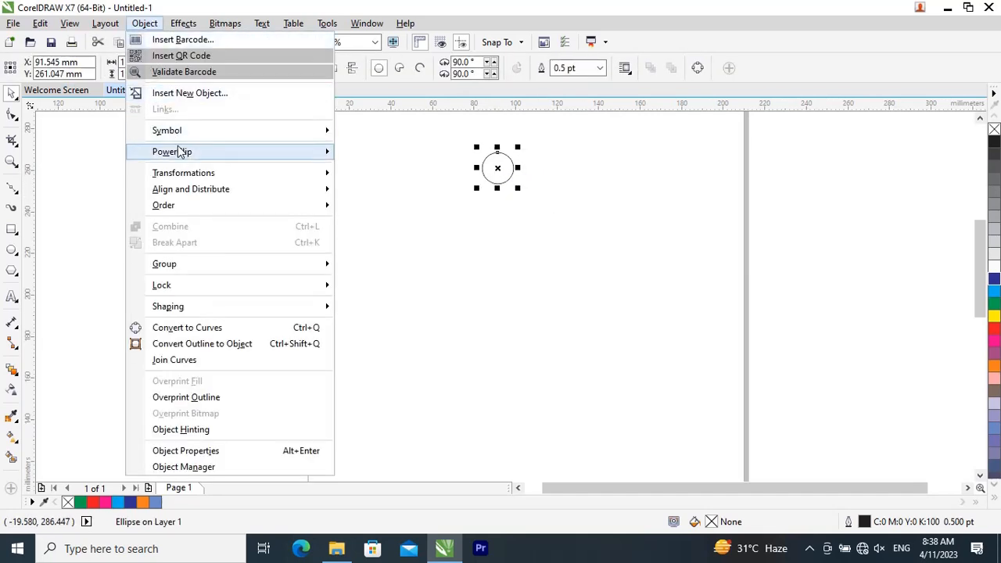
pyautogui.moveTo(178, 180)
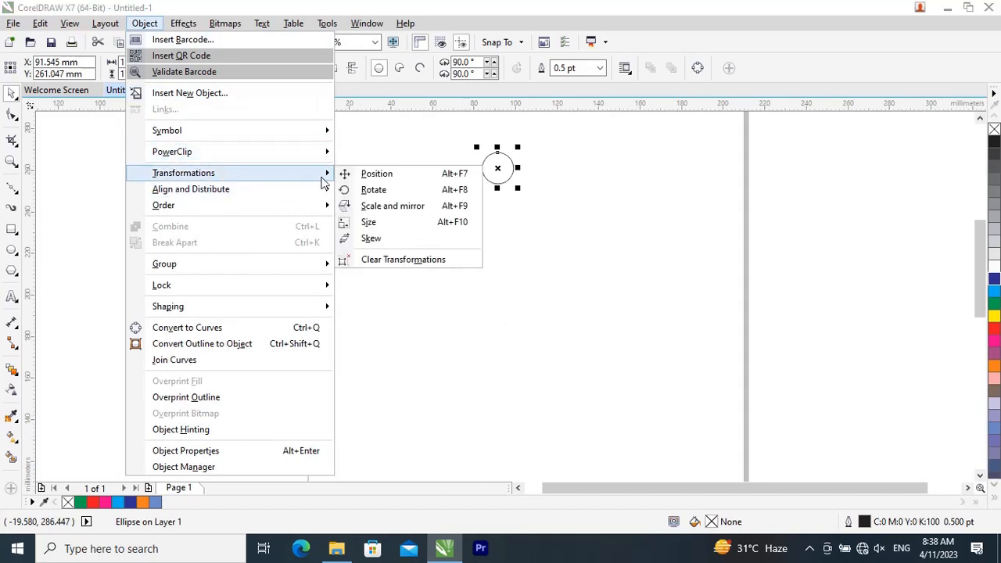
pyautogui.click(374, 179)
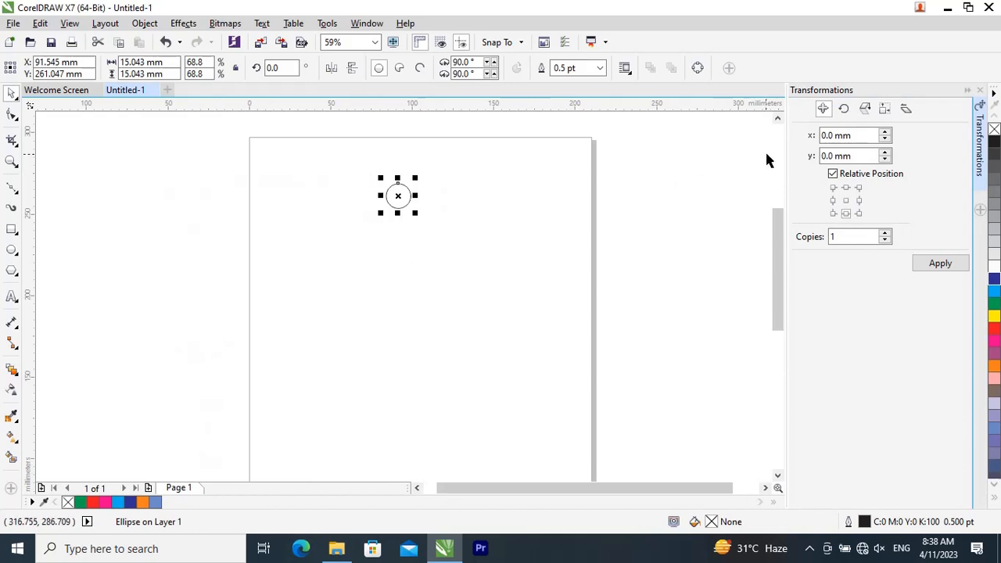
pyautogui.click(650, 183)
pyautogui.click(341, 69)
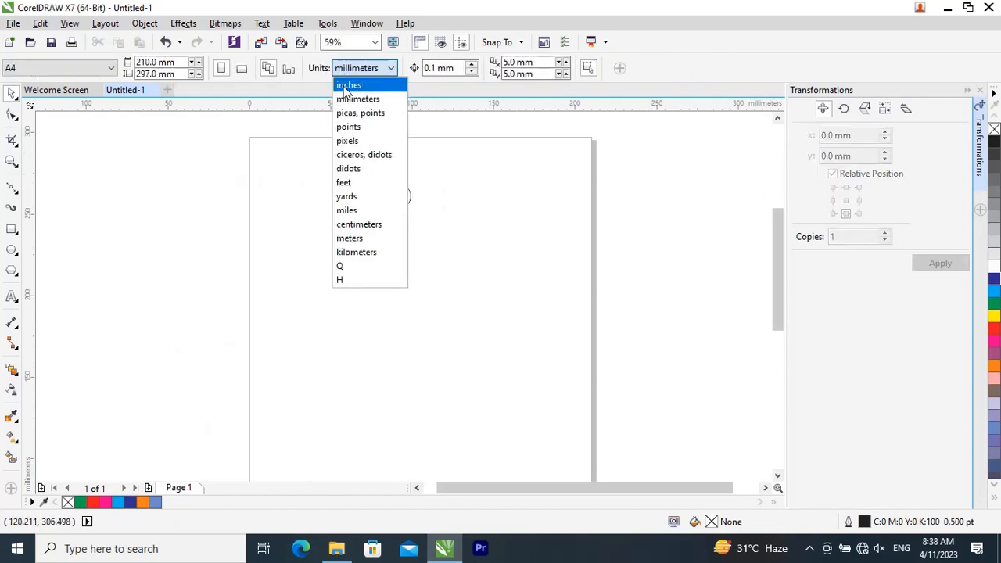
pyautogui.click(347, 83)
# Step: Create 4 copies of the circle with a relative horizontal offset of 2.5 inches, and undo the copies
pyautogui.click(393, 200)
pyautogui.doubleClick(837, 136)
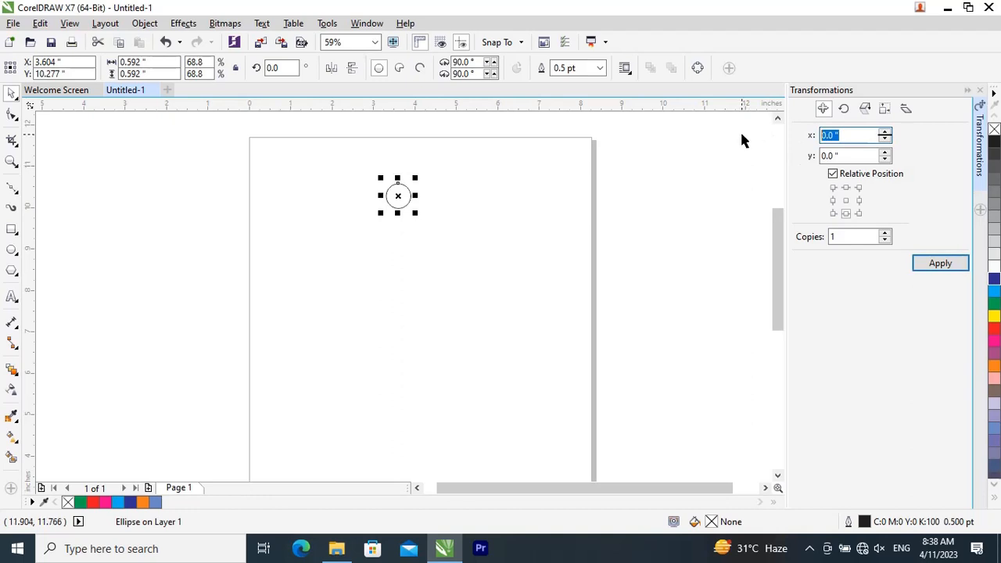
pyautogui.press('BackSpace')
pyautogui.write('.5')
pyautogui.write('2.')
pyautogui.click(884, 233)
pyautogui.click(885, 234)
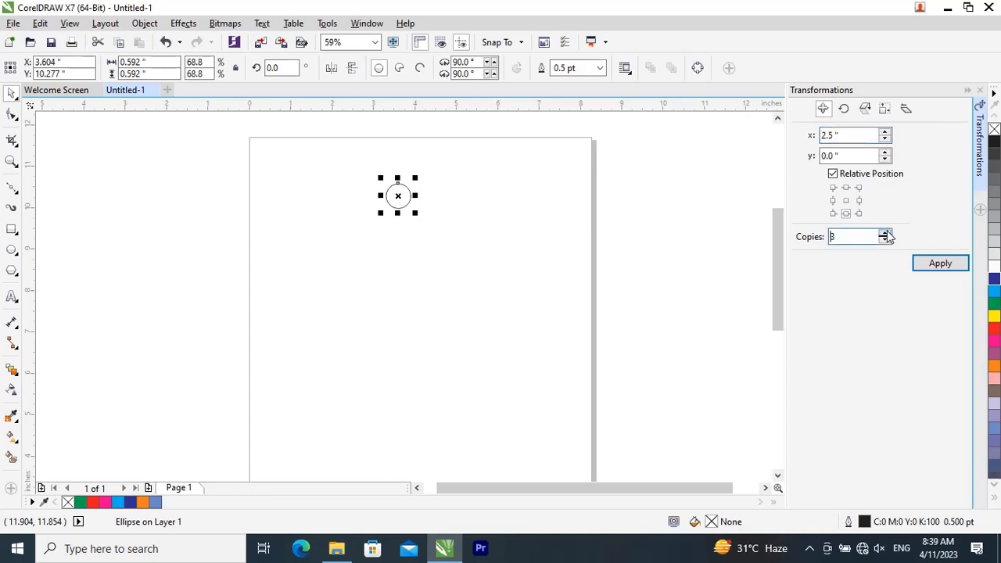
pyautogui.click(944, 263)
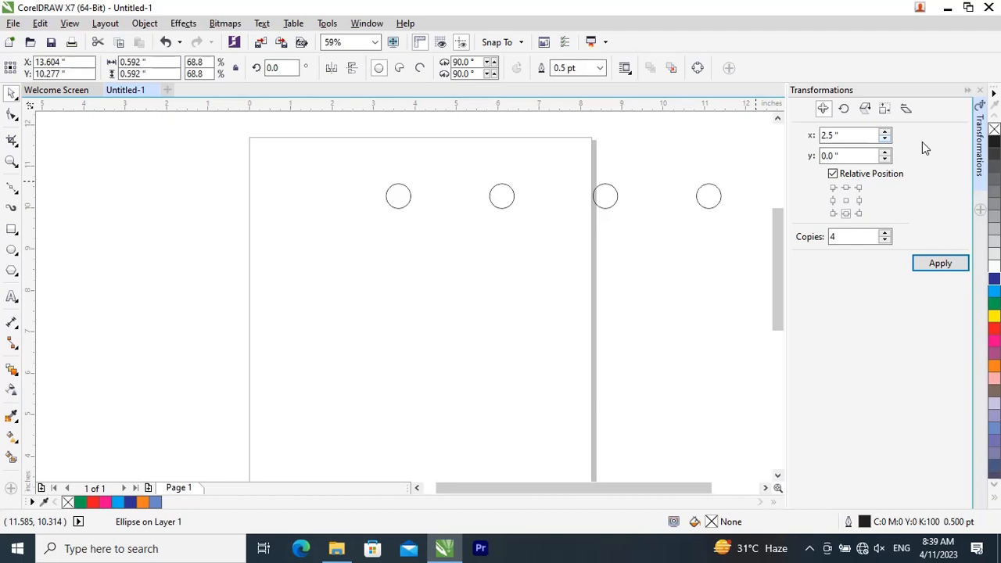
pyautogui.hotkey('ctrl', 'z')
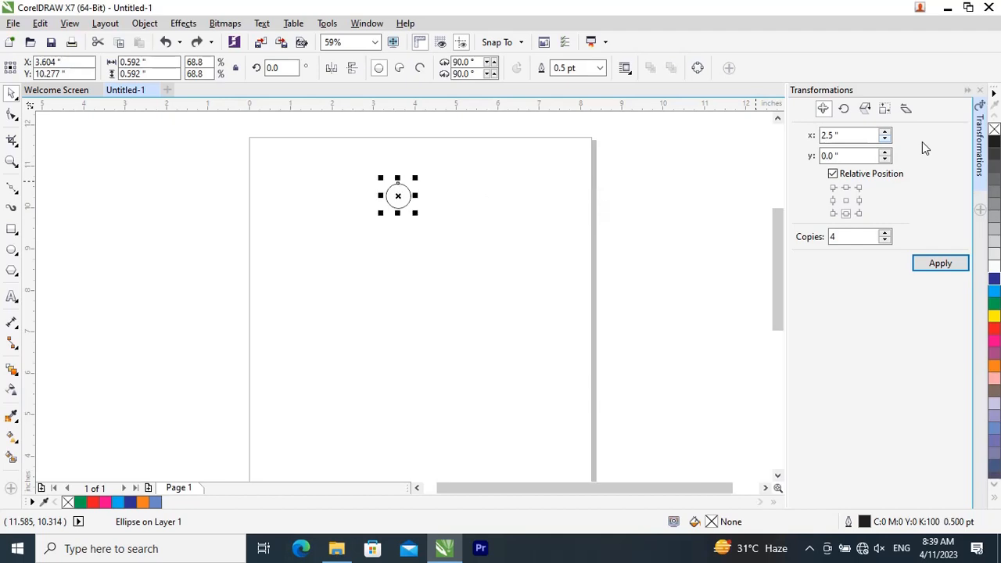
# Step: Set up the small circle's Rotate transformation with a 40-degree angle, a centre y of 10.781 inches and 5 copies
pyautogui.click(844, 110)
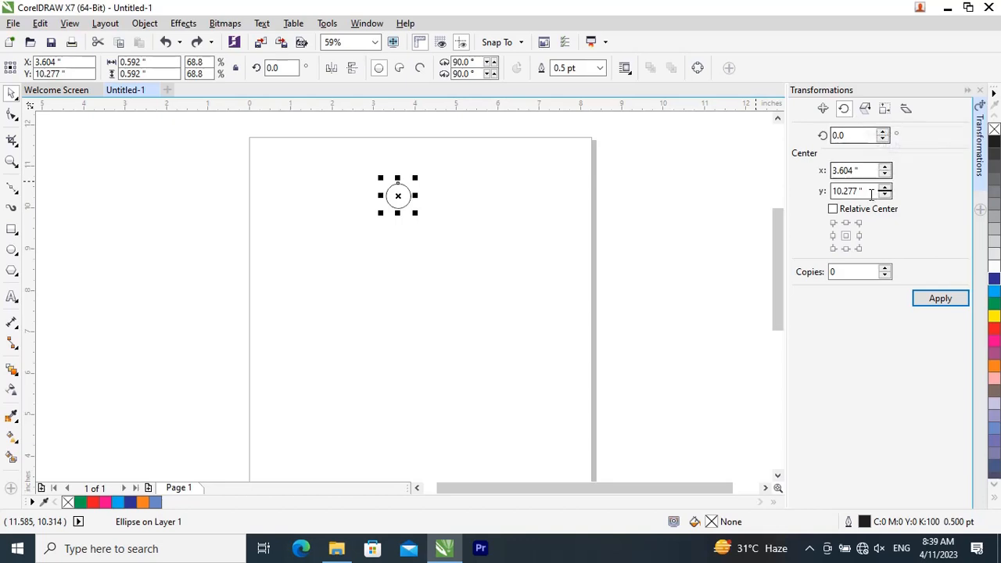
pyautogui.click(845, 249)
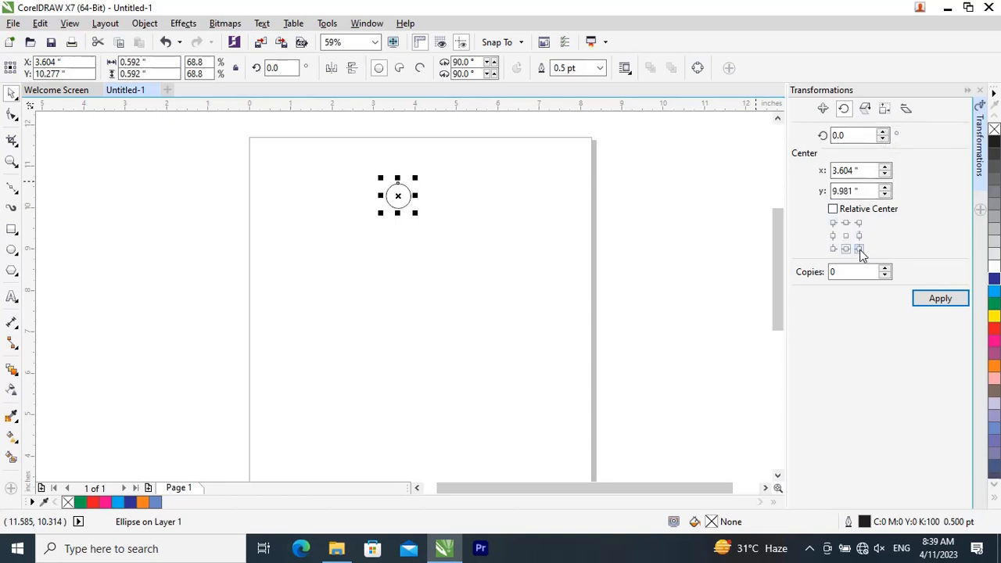
pyautogui.click(849, 135)
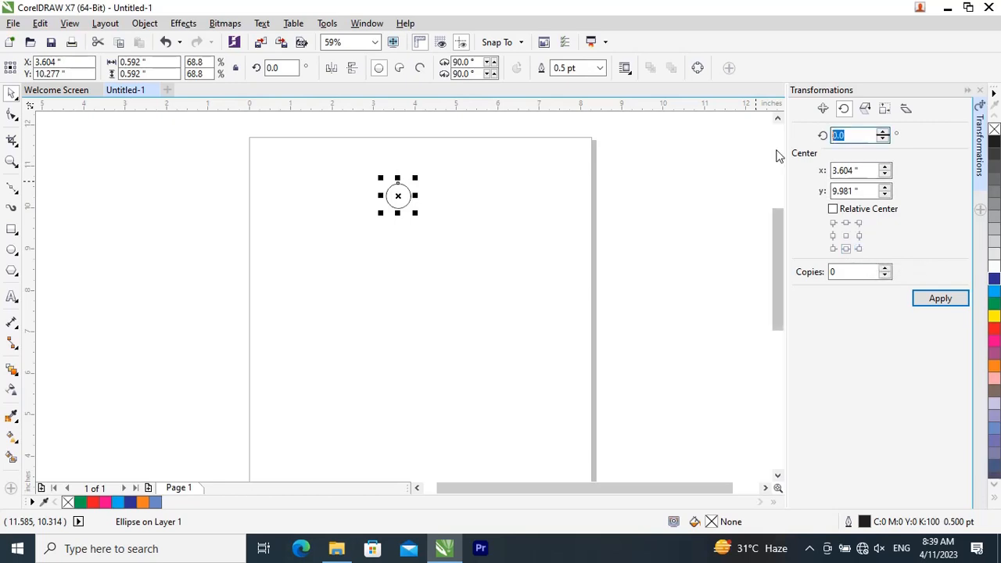
pyautogui.press('BackSpace')
pyautogui.write('40')
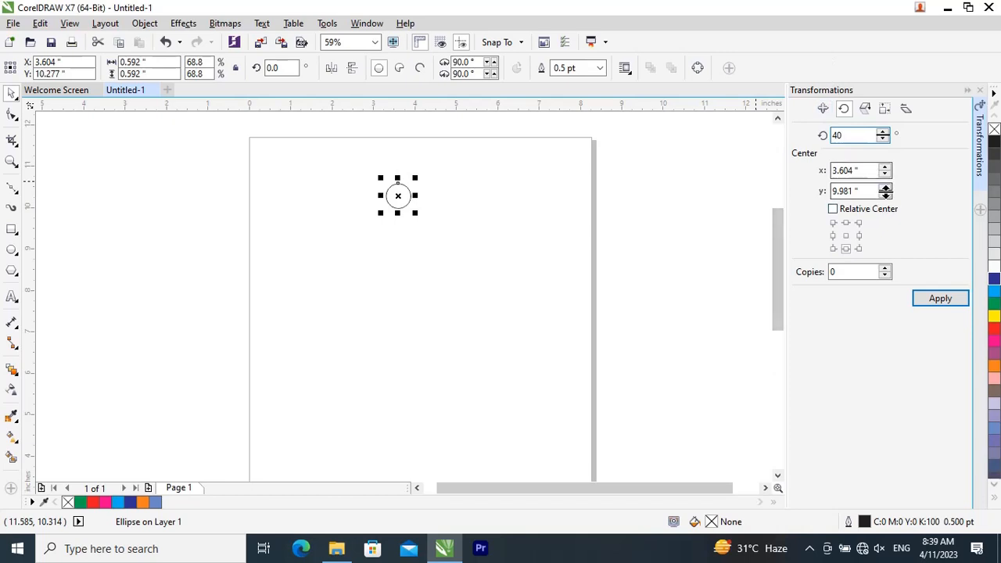
pyautogui.click(885, 188)
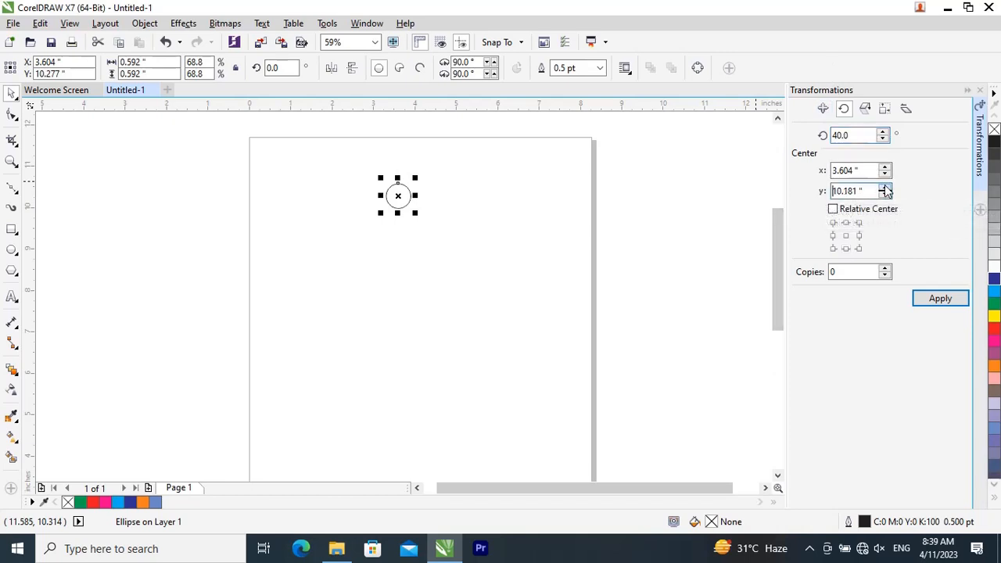
pyautogui.click(884, 189)
pyautogui.click(885, 269)
pyautogui.click(884, 268)
pyautogui.click(885, 267)
pyautogui.click(885, 268)
pyautogui.click(885, 267)
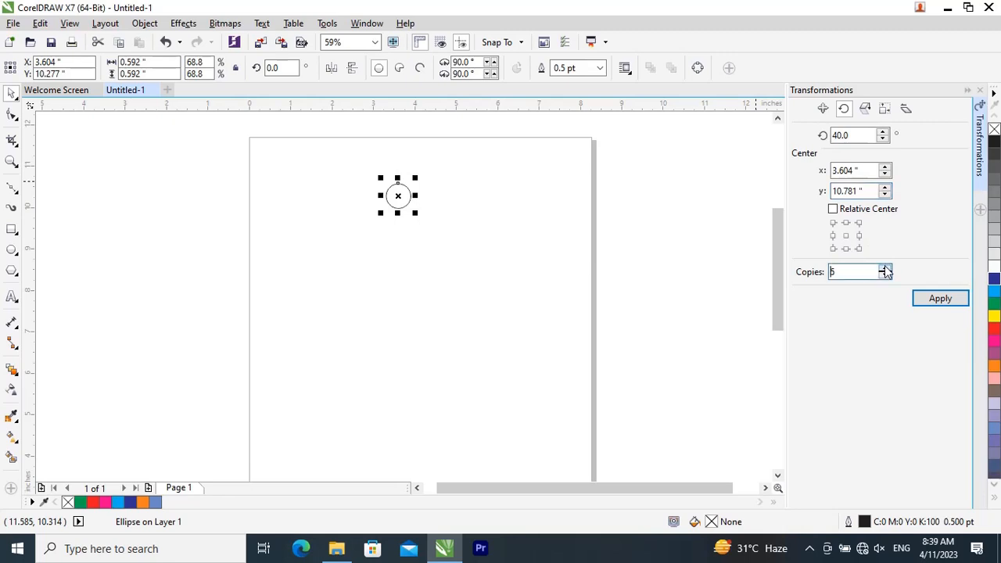
# Step: Create the 5 rotated copies of the circle and undo them
pyautogui.click(942, 301)
pyautogui.scroll(4, 408, 168)
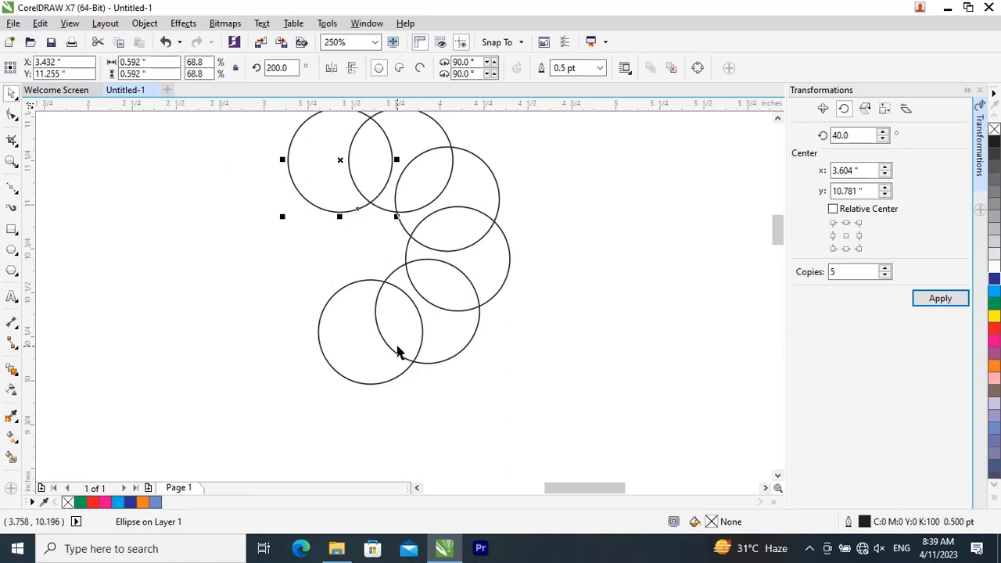
pyautogui.hotkey('ctrl', 'z')
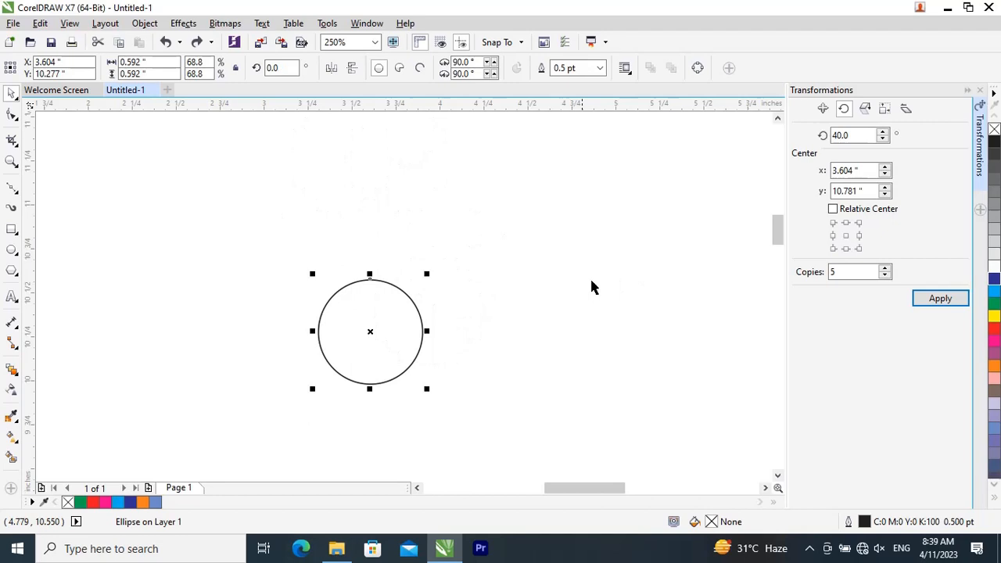
# Step: Set the rotation centre's y to 15 inches, apply the 5-copy rotation twice to form a ring of circles, and deselect
pyautogui.click(866, 190)
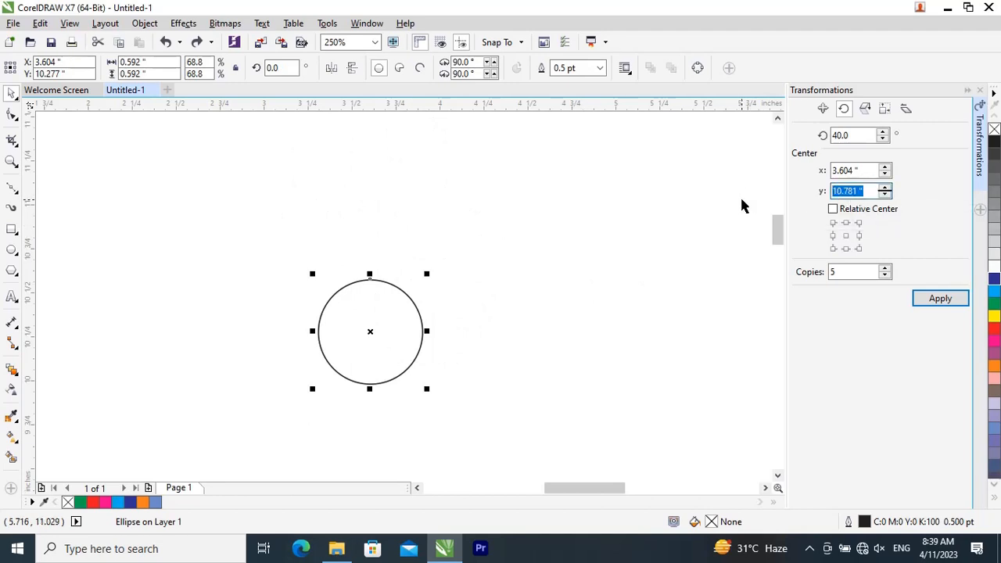
pyautogui.scroll(-4, 619, 251)
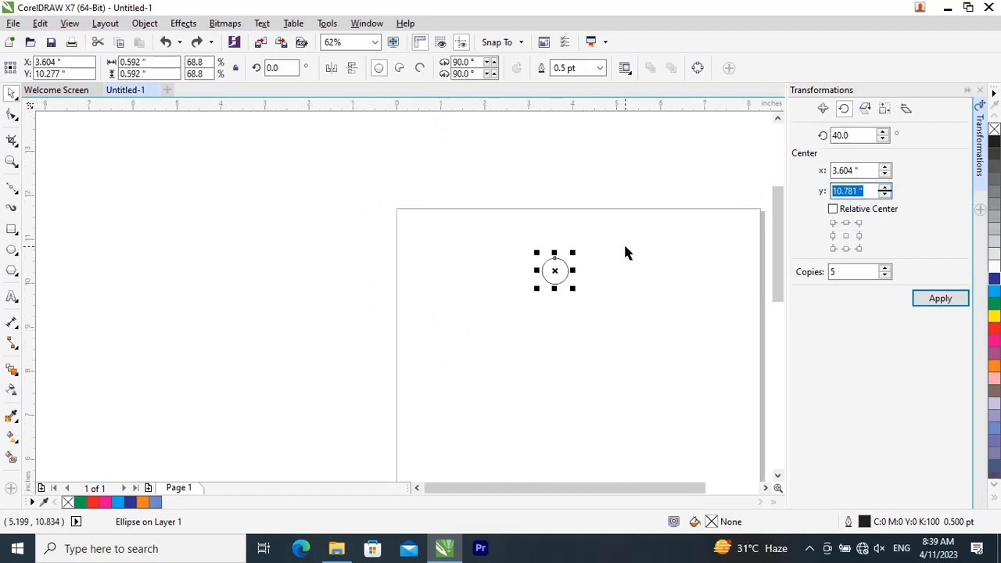
pyautogui.write('15')
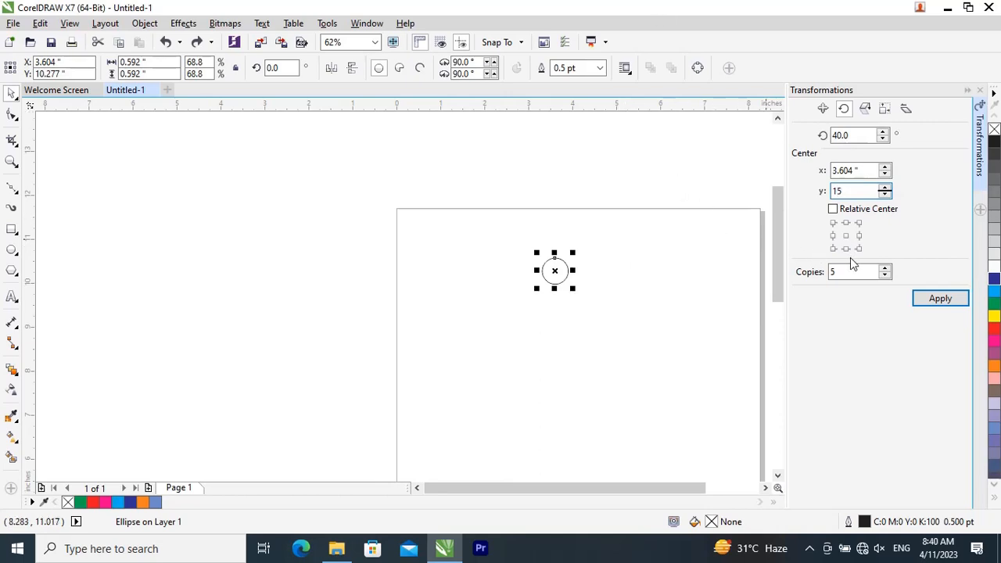
pyautogui.click(931, 301)
pyautogui.scroll(-4, 453, 251)
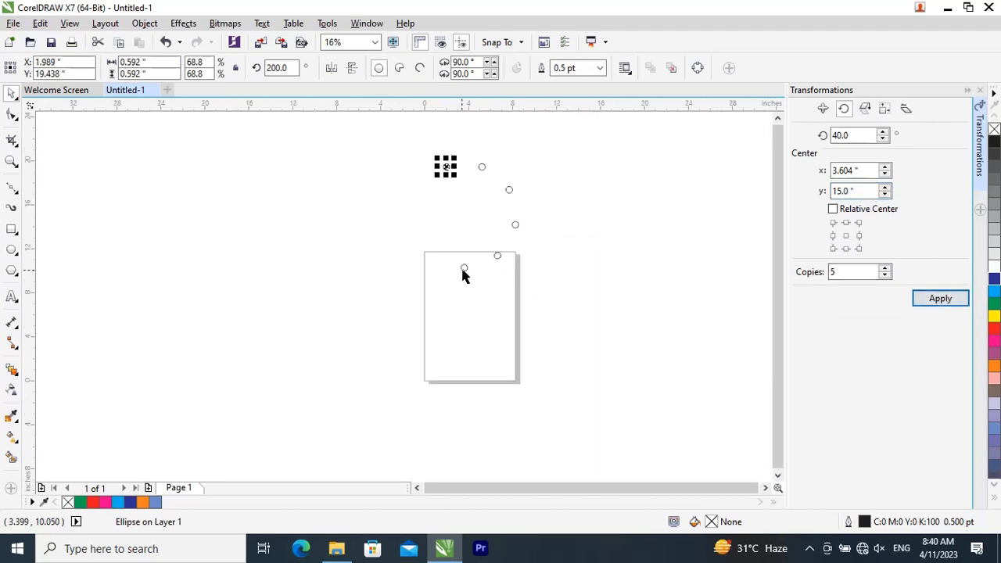
pyautogui.scroll(2, 475, 234)
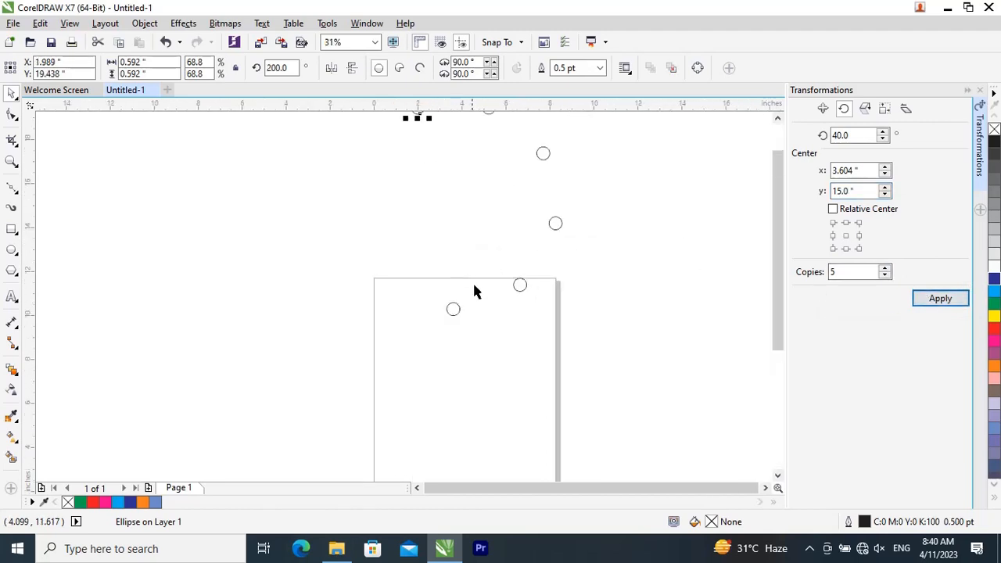
pyautogui.click(940, 298)
pyautogui.click(710, 336)
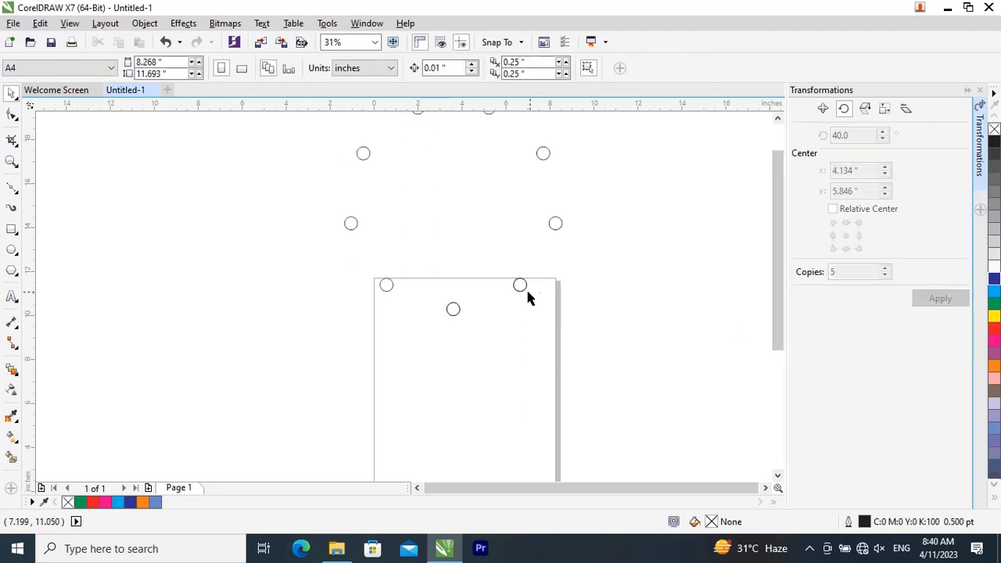
pyautogui.click(520, 286)
pyautogui.click(474, 303)
pyautogui.click(455, 311)
pyautogui.click(456, 311)
# Step: Select all the circles of the ring together and bring up the commands available for objects
pyautogui.scroll(-2, 443, 305)
pyautogui.moveTo(376, 160); pyautogui.dragTo(557, 344)
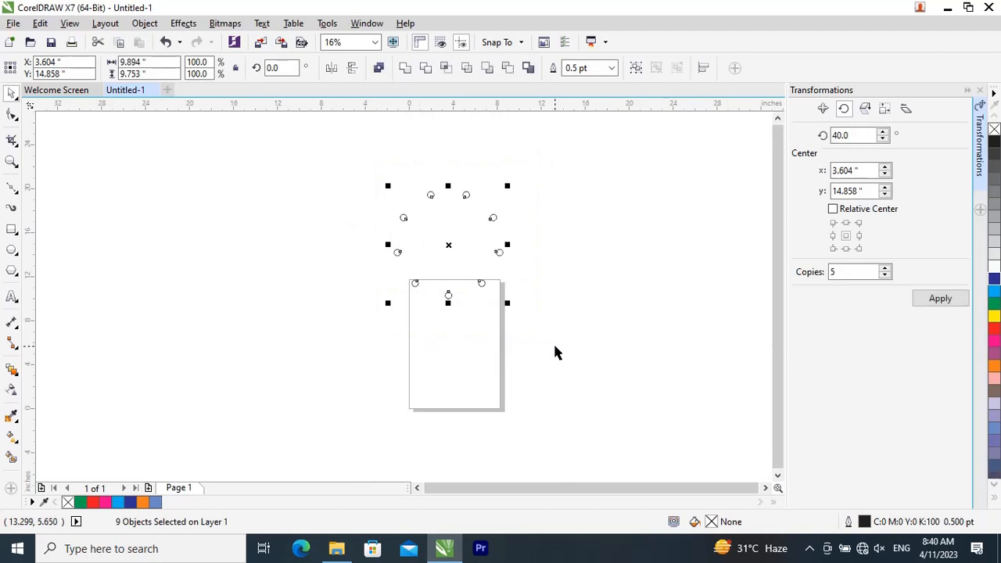
pyautogui.click(141, 23)
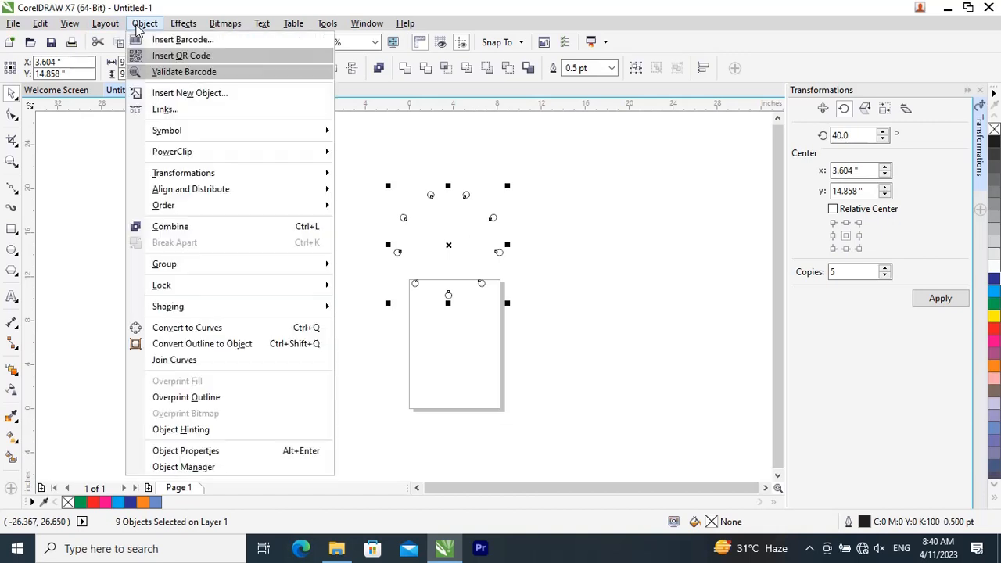